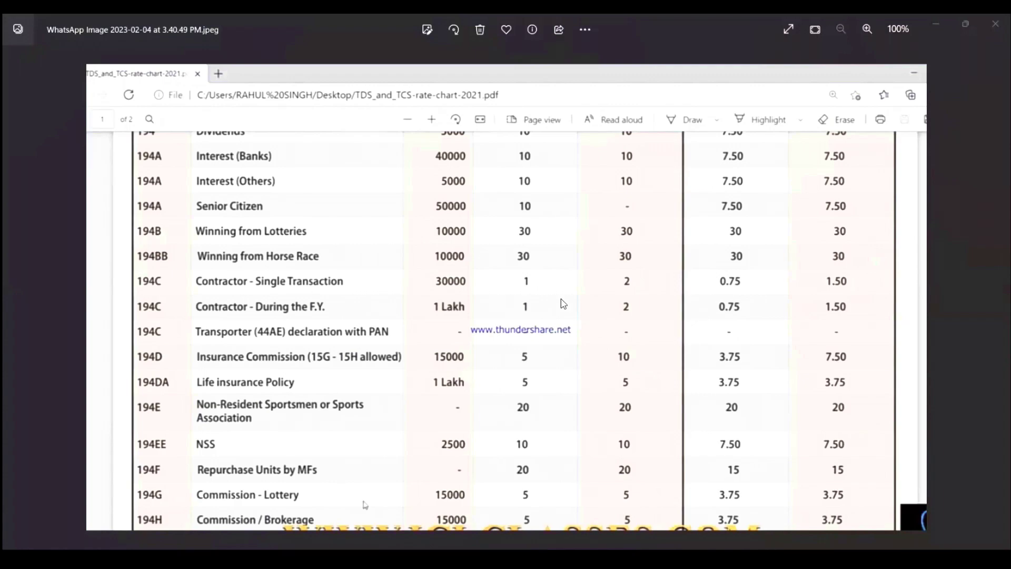
Step: Switch to TallyPrime and open the company features of F/S & Co
key("alt+Tab")
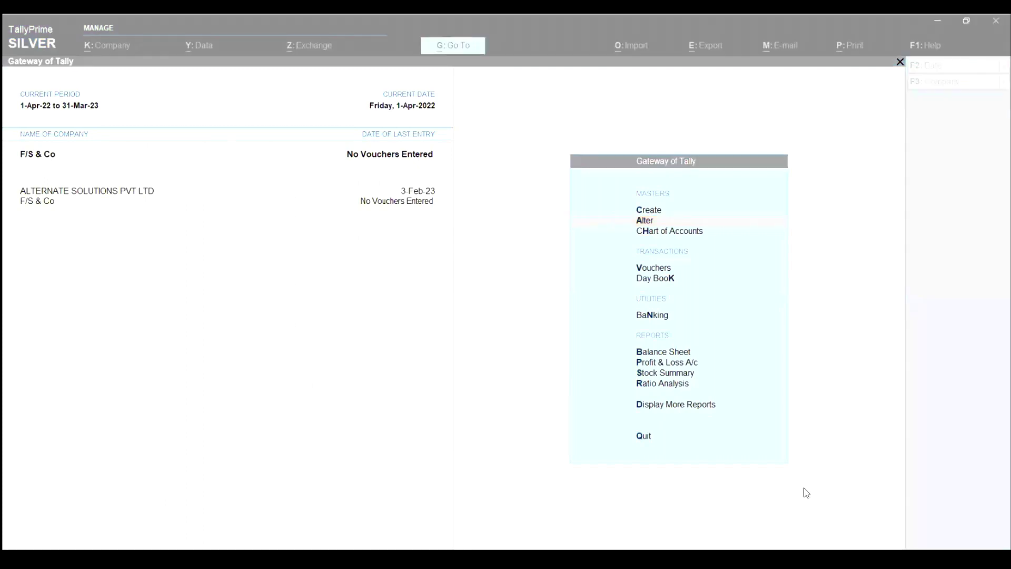
left_click(107, 207)
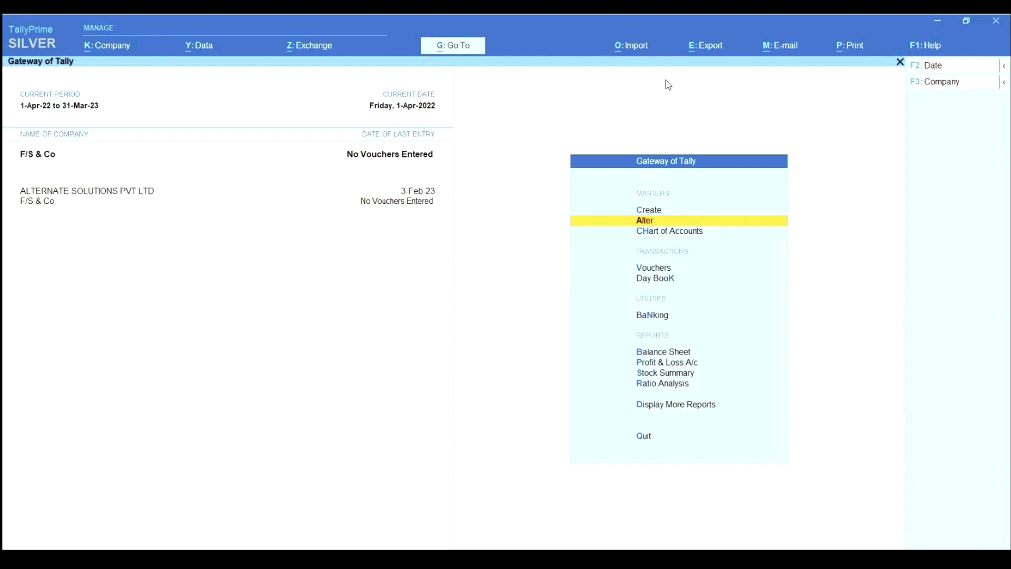
key("alt+k")
key("Down")
key("Down")
key("Down")
key("Down")
key("Down")
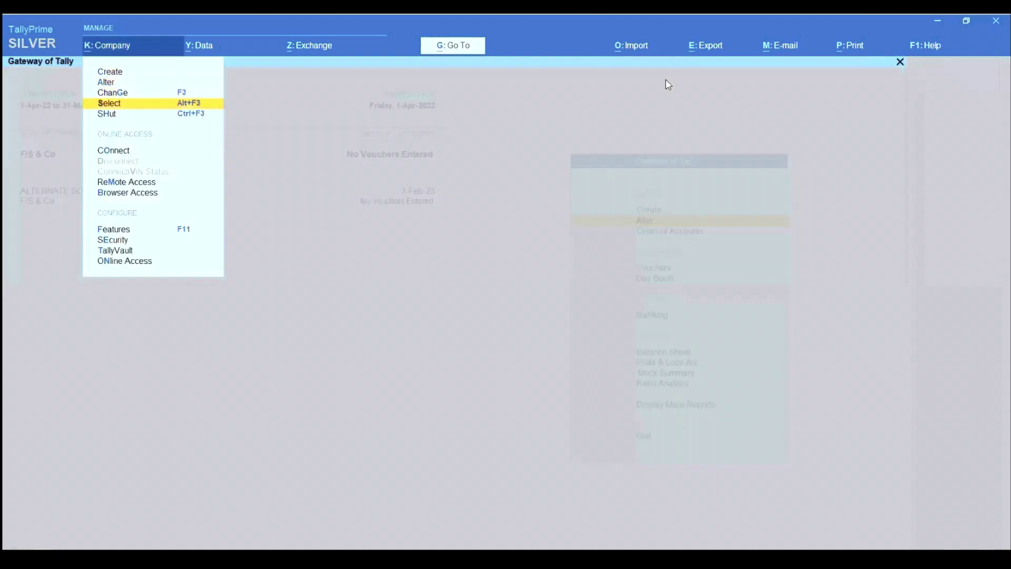
key("Down")
key("Down")
key("Down")
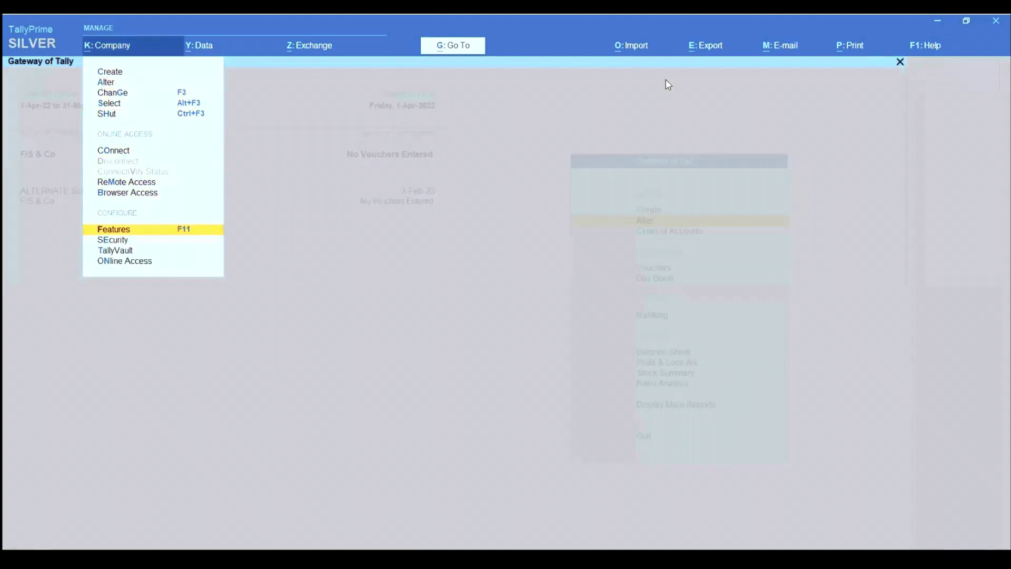
key("Return")
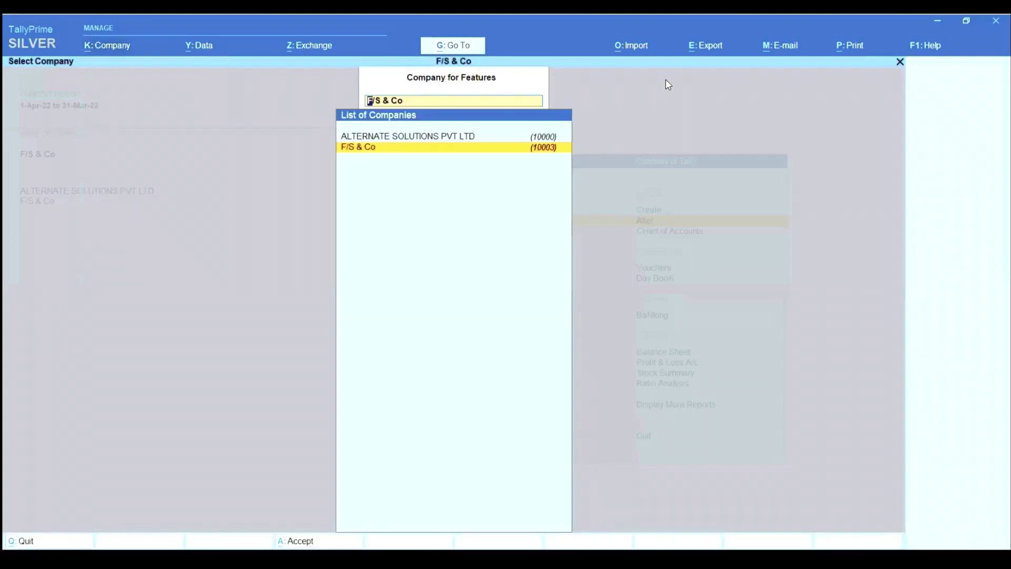
key("Return")
Step: Keep Enable Tax Deducted at Source (TDS) set to Yes and open the company TDS deductor details
key("Down")
key("Down")
key("Down")
key("Down")
key("Down")
key("Down")
key("Down")
key("Down")
key("Down")
key("Down")
key("Down")
key("Down")
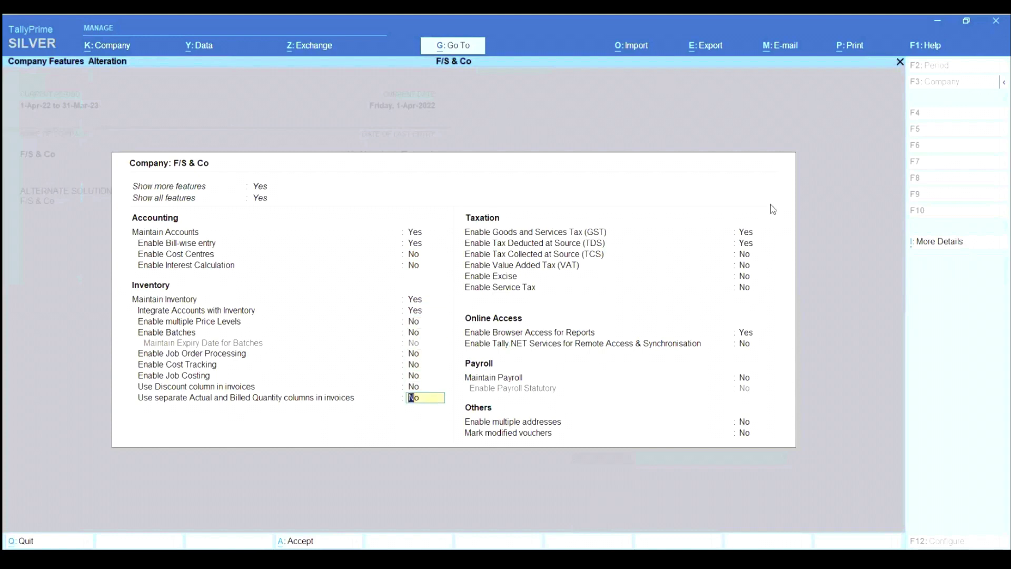
left_click(749, 244)
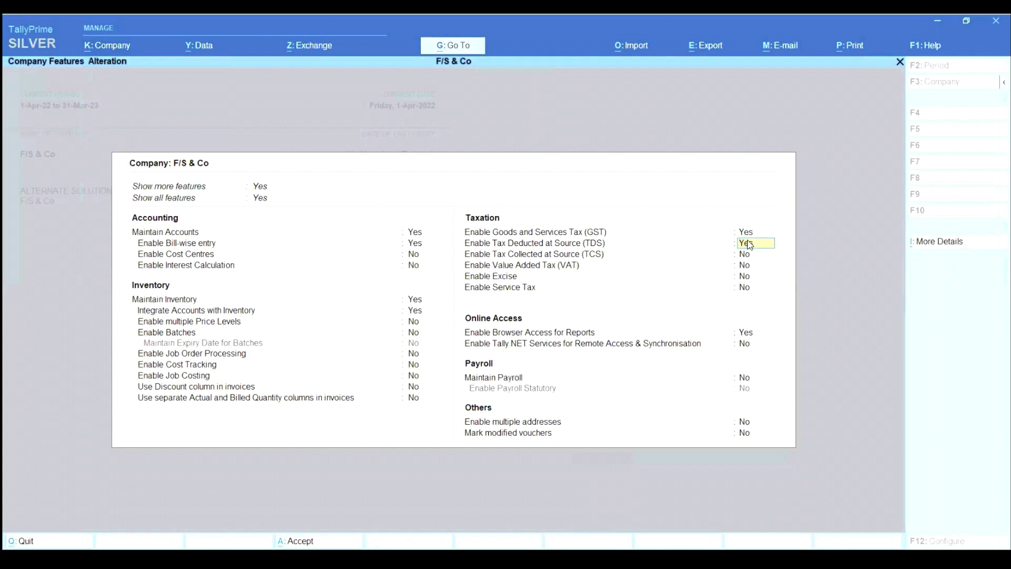
key("Return")
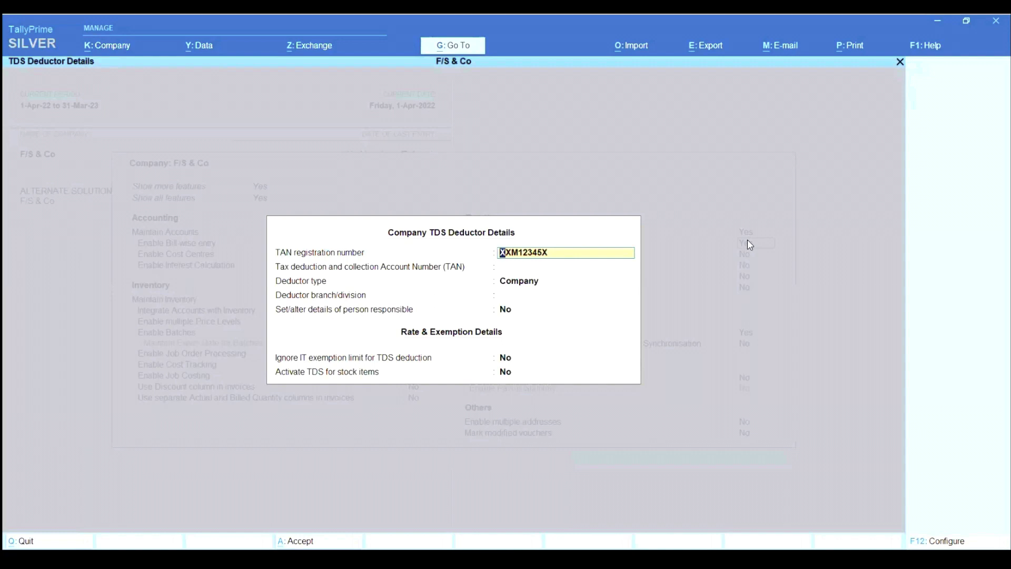
Step: Go through the TDS deductor details, keeping deductor type Company and No for ignoring the IT exemption limit and for stock items
key("Return")
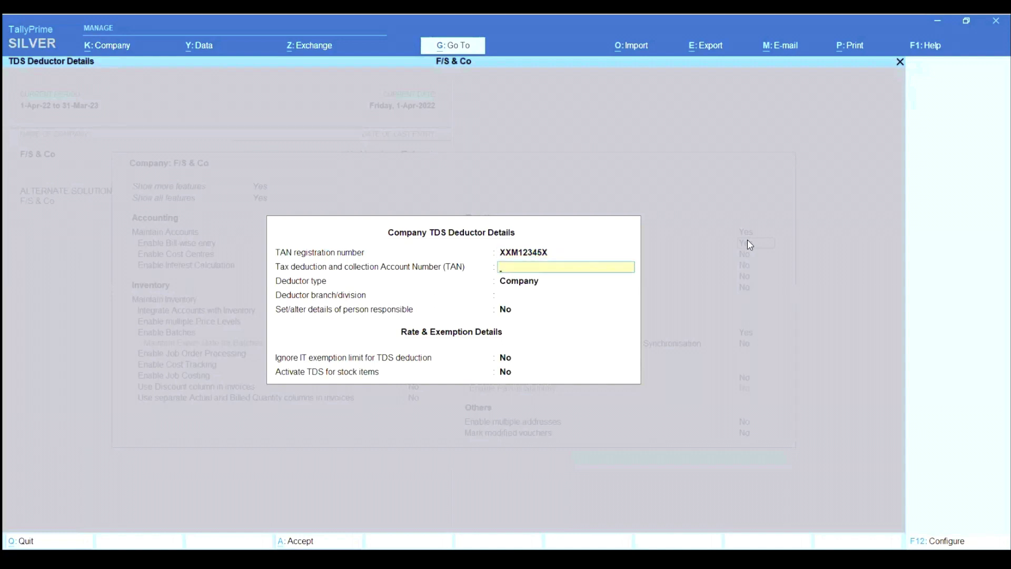
key("Return")
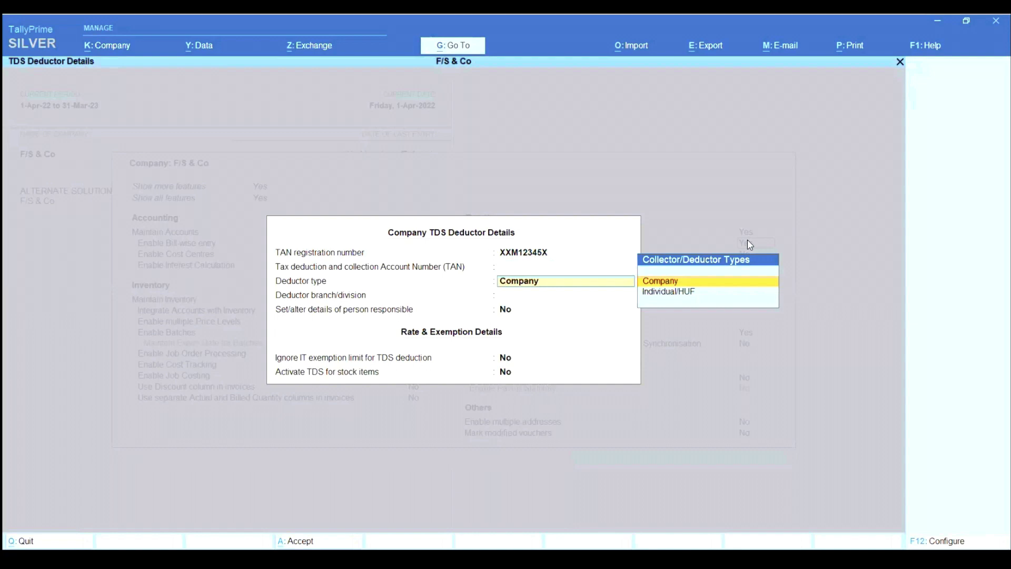
key("BackSpace")
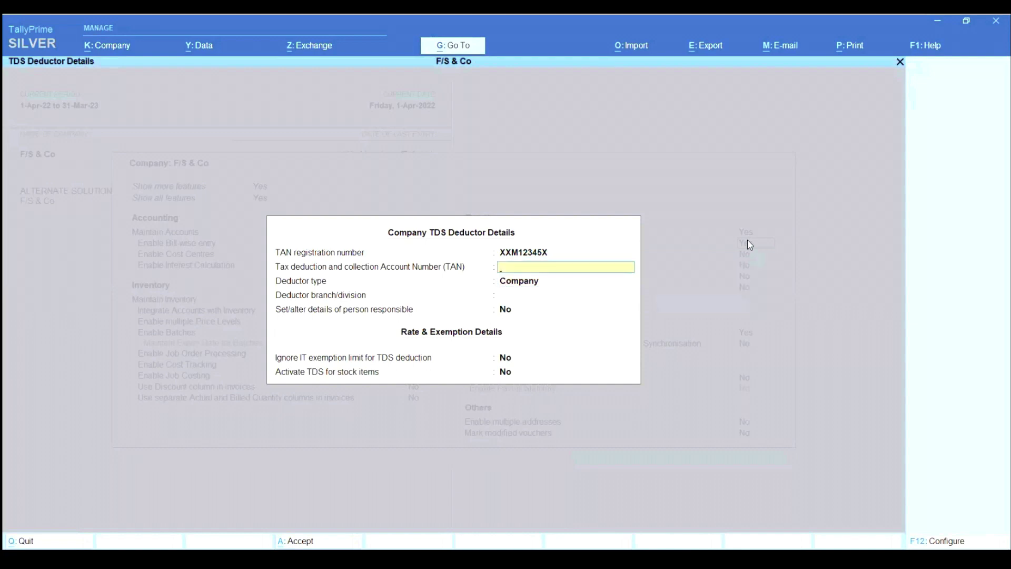
key("Return")
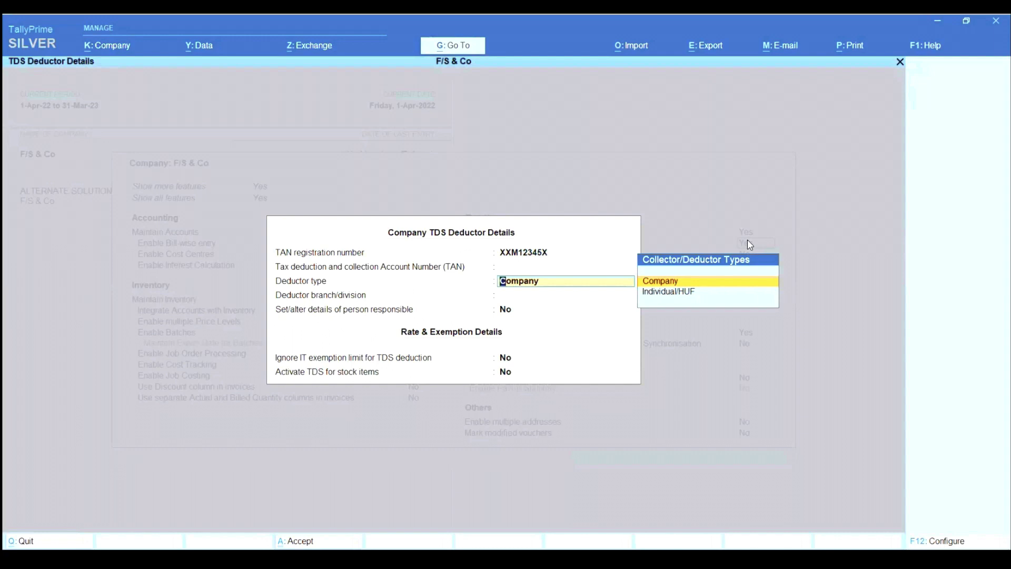
key("Return")
key("Return")
key("Return")
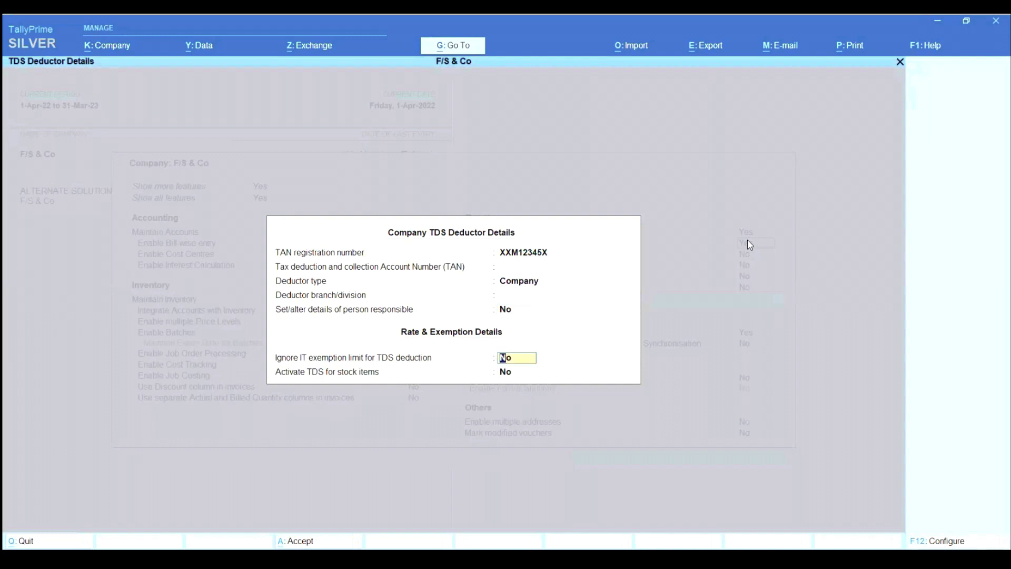
key("Return")
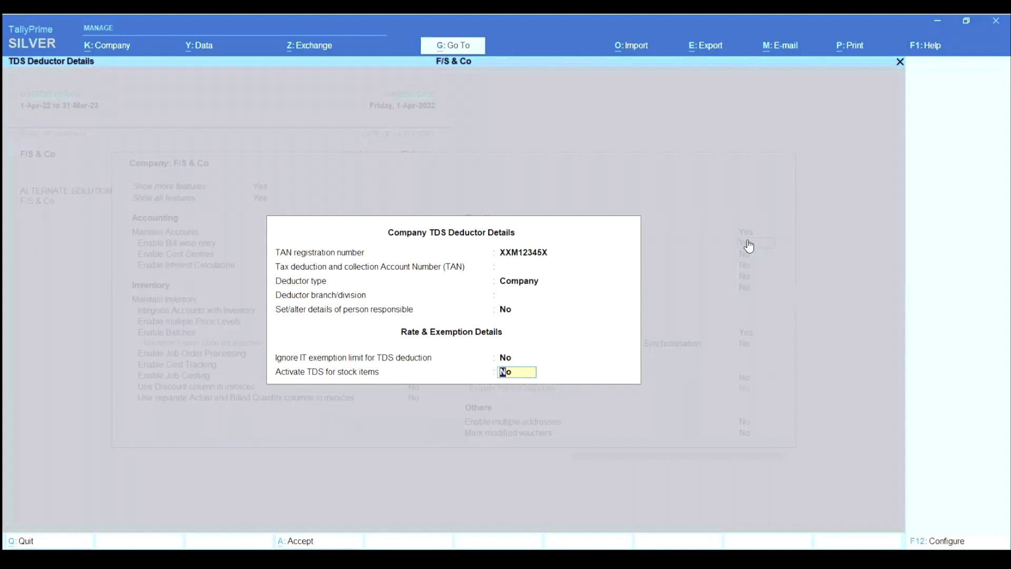
key("Return")
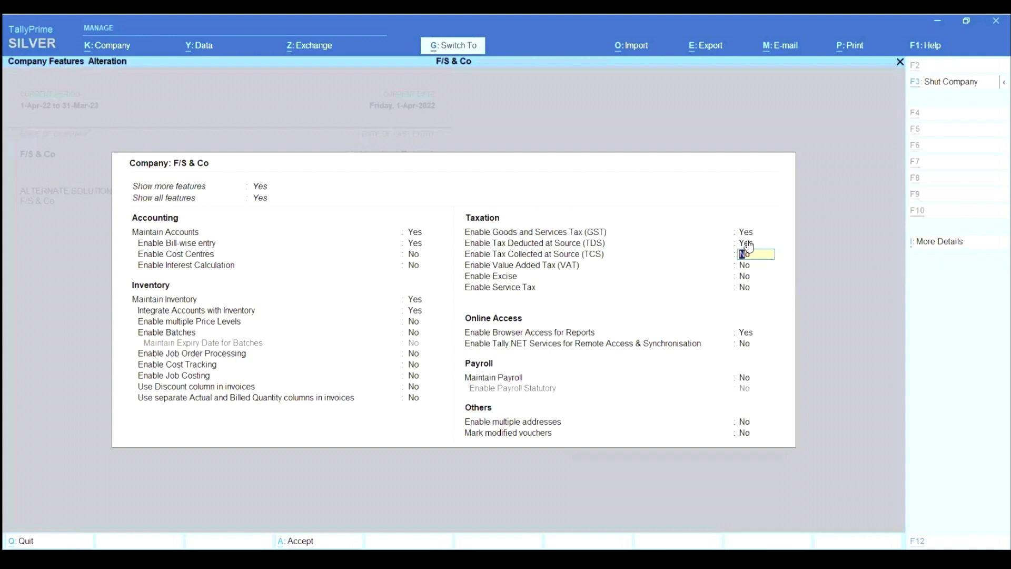
Step: Save the company features and return to the Gateway of Tally
key("ctrl+a")
key("Escape")
key("Escape")
key("Escape")
key("n")
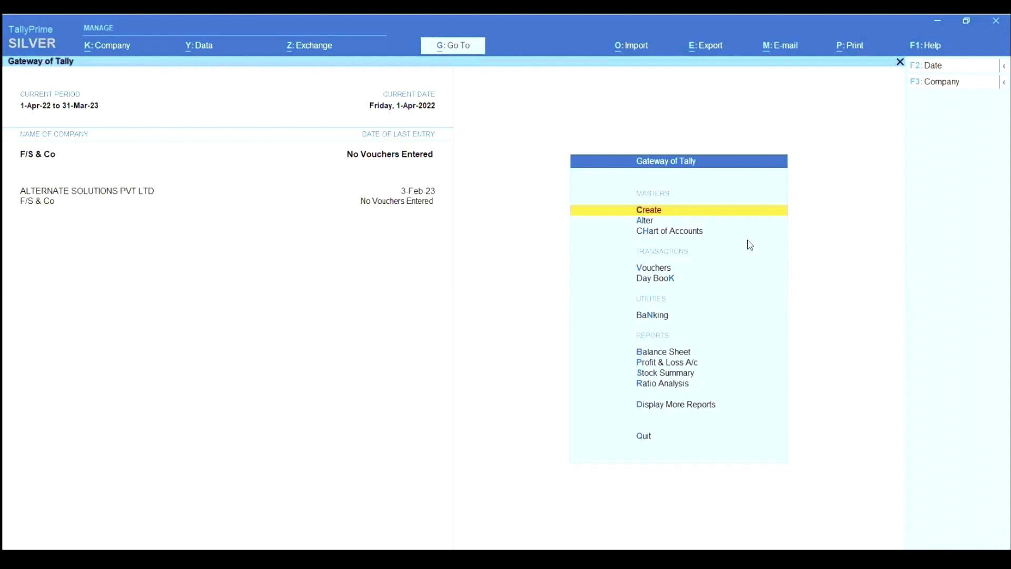
Step: Start a journal voucher and open the Comission ledger for alteration from its debit entry
key("v")
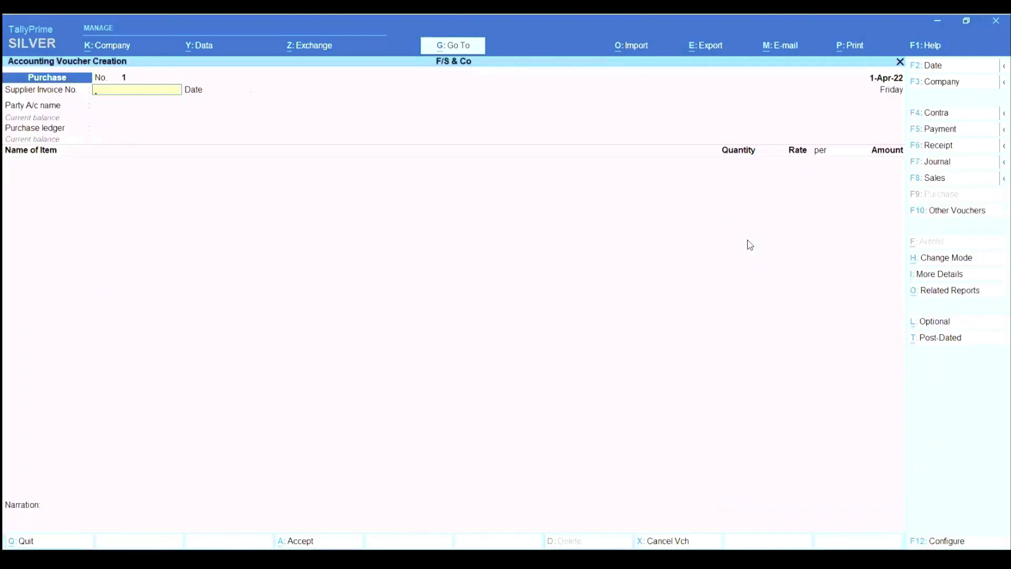
key("F7")
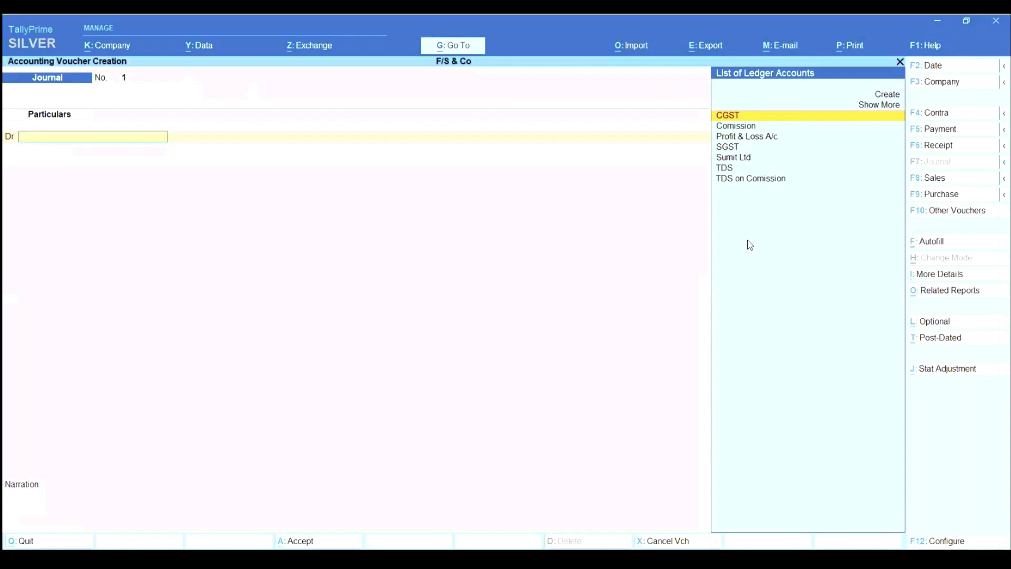
key("Down")
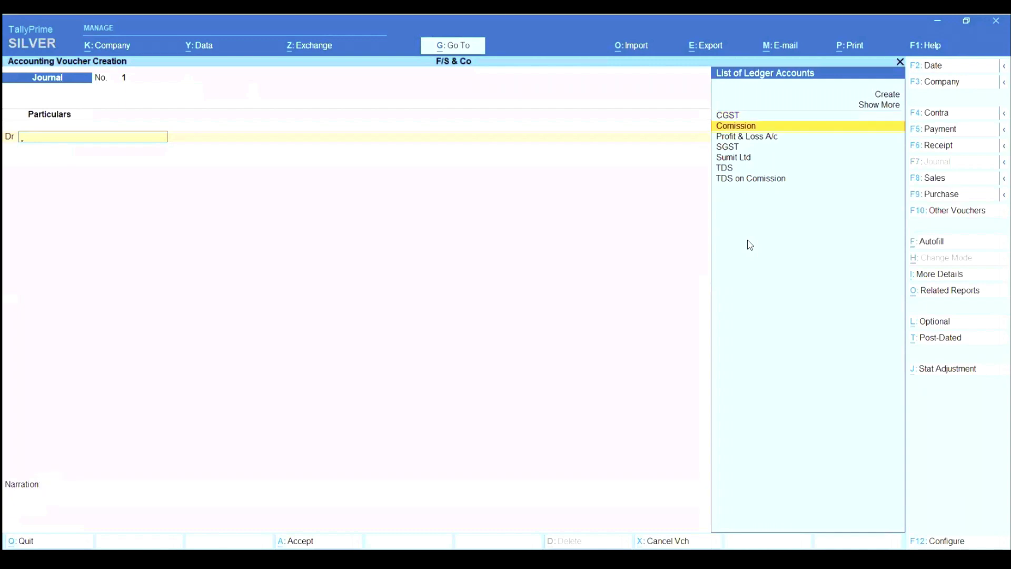
key("Return")
key("BackSpace")
key("ctrl+Return")
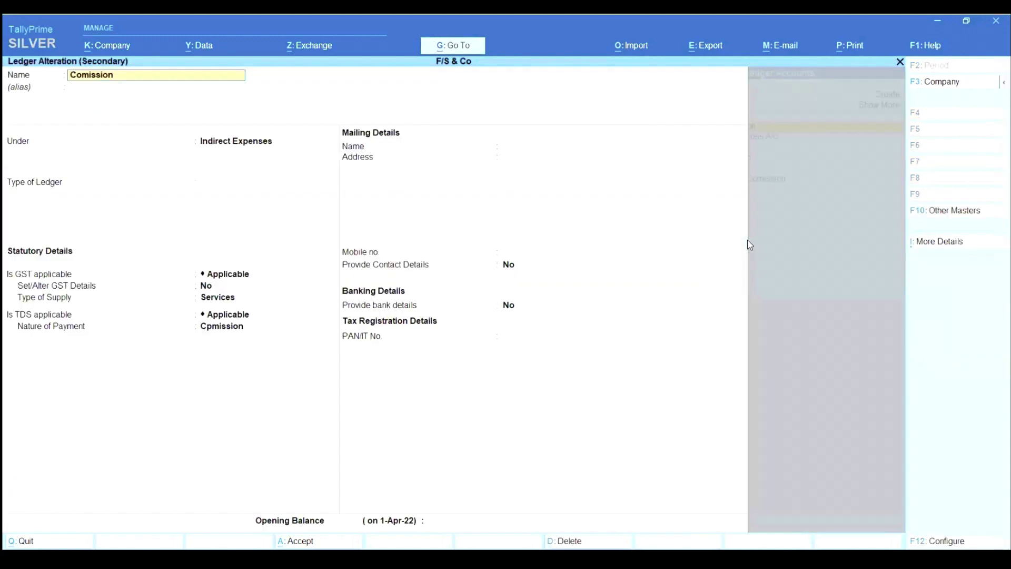
Step: Keep the Comission ledger under Indirect Expenses, with GST Applicable, GST details No and type of supply Services
key("Return")
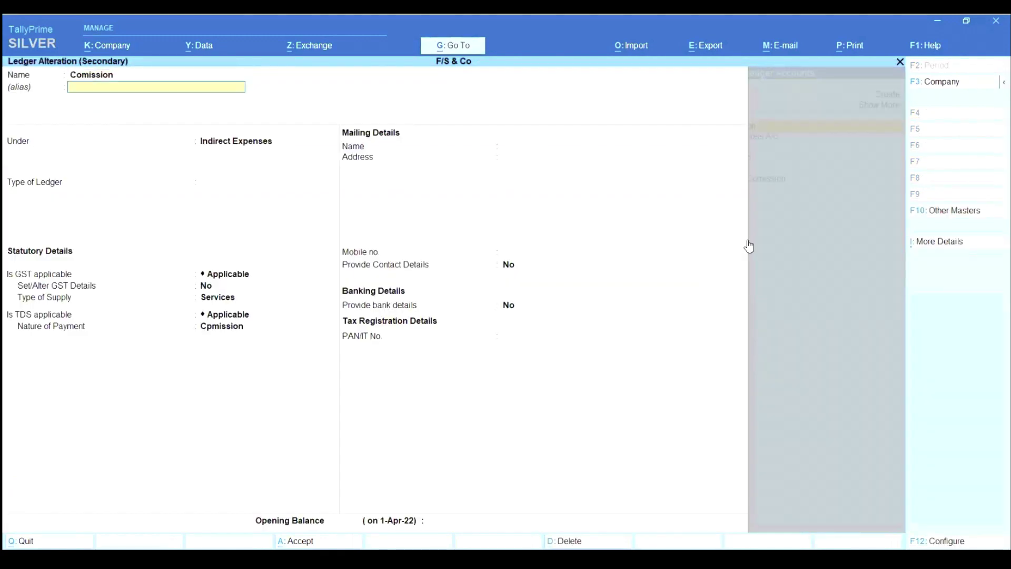
key("Return")
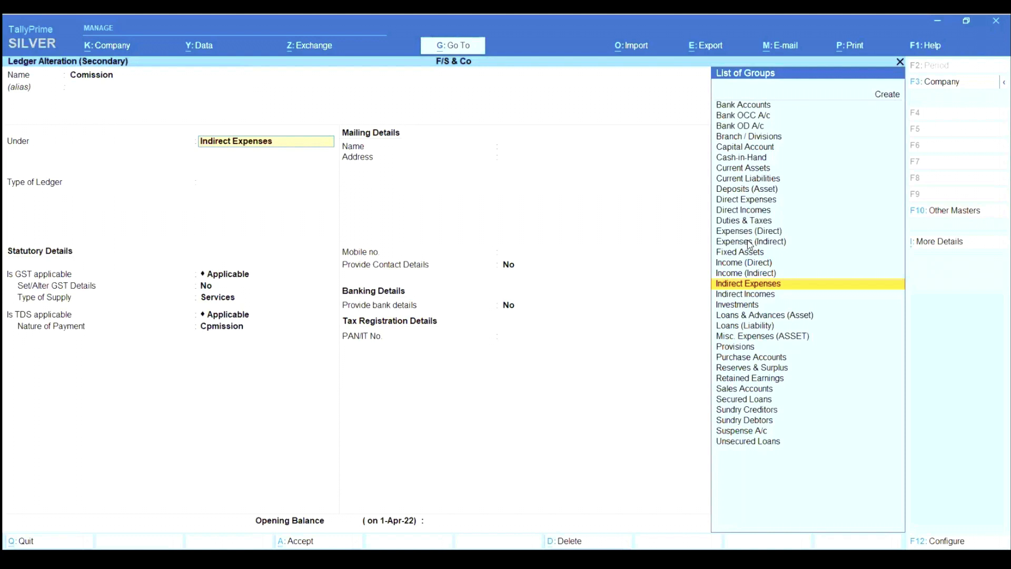
key("Return")
key("Return")
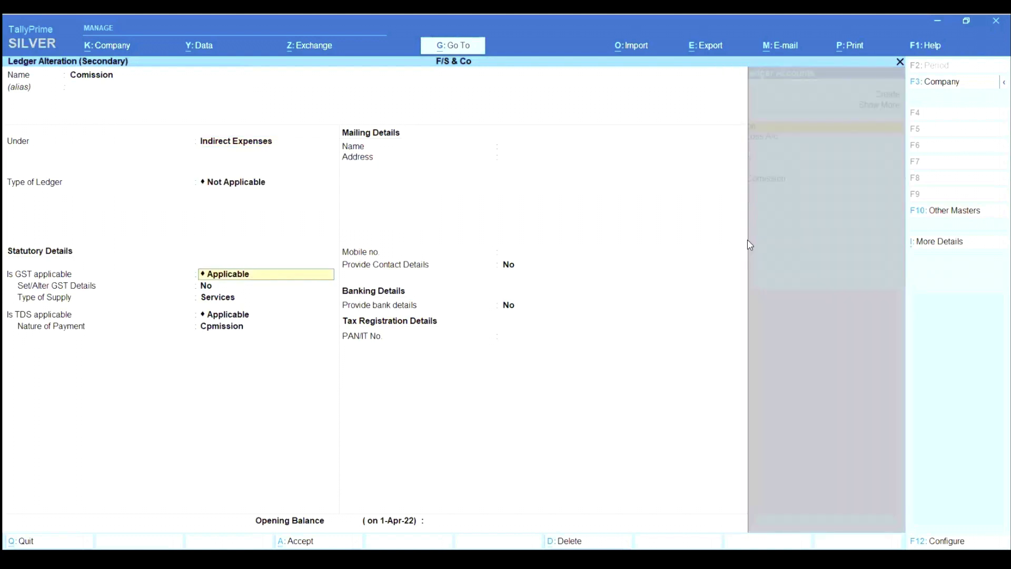
key("Return")
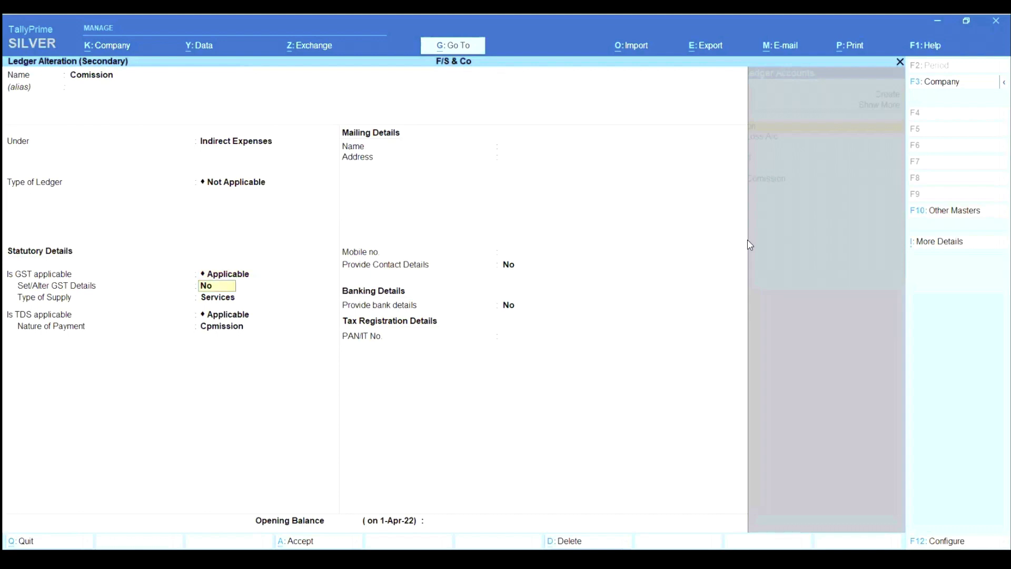
key("Return")
key("Return")
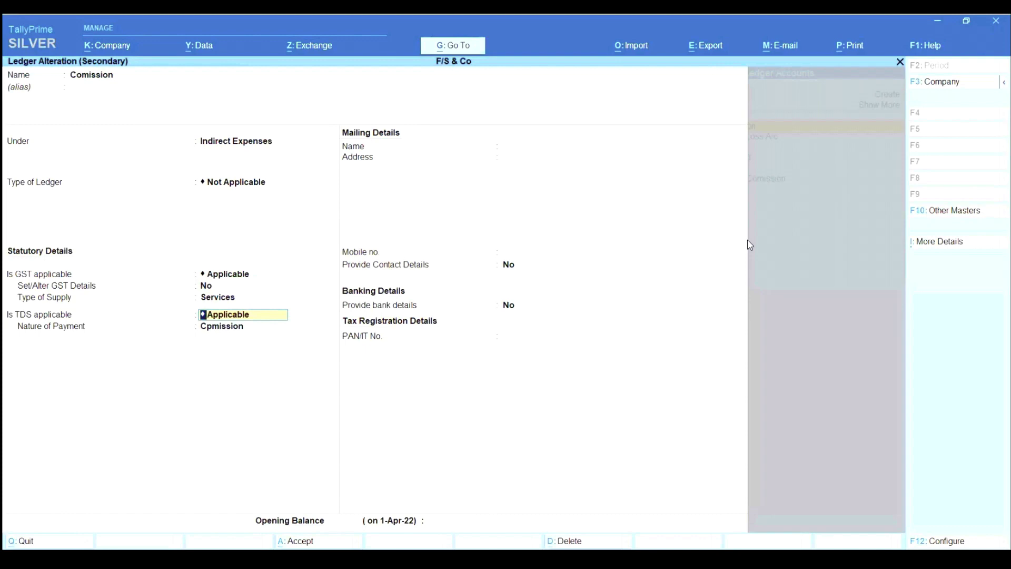
Step: Set Is TDS applicable to Applicable for the Comission ledger
key("BackSpace")
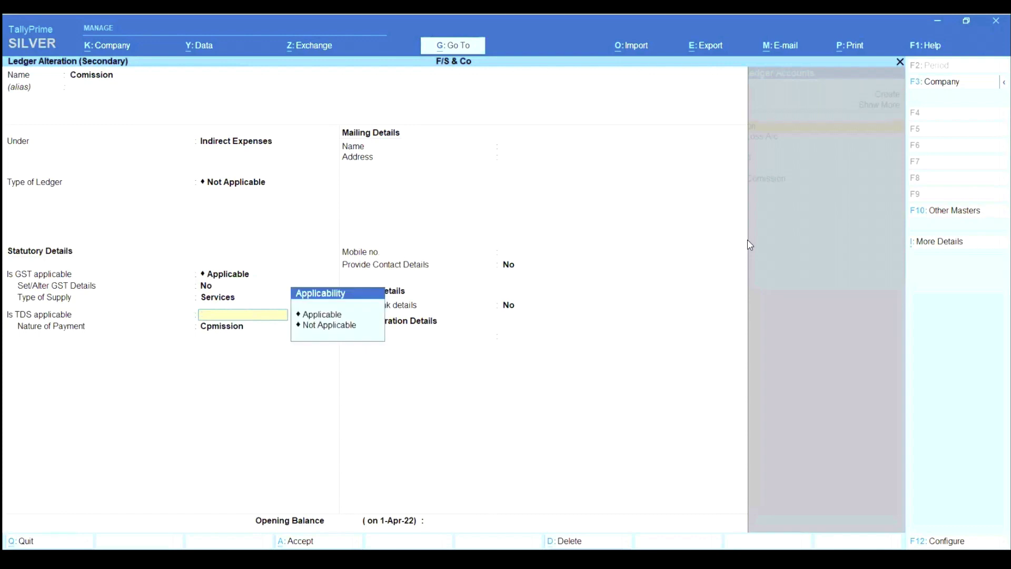
key("Down")
key("Return")
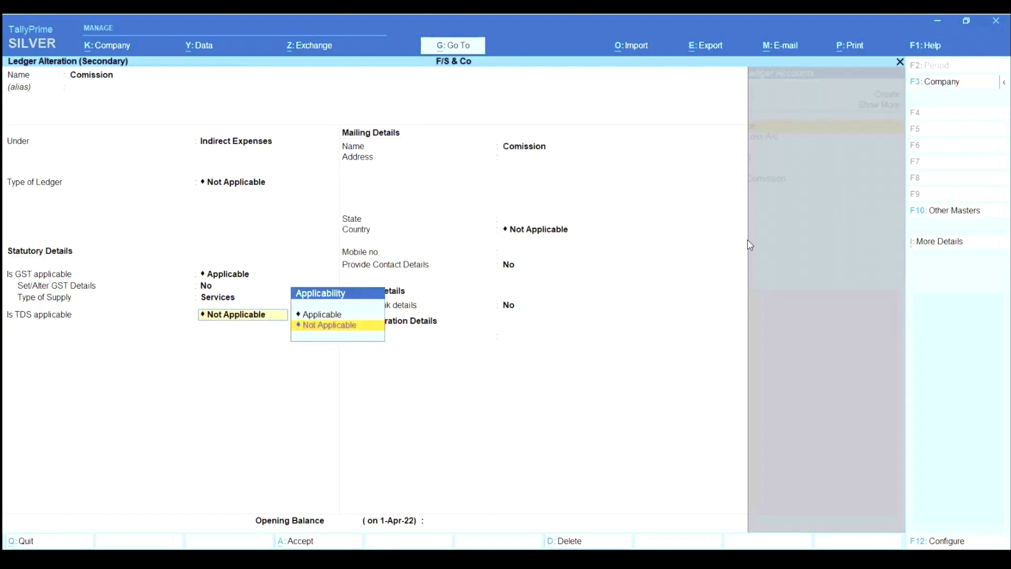
key("Up")
key("Return")
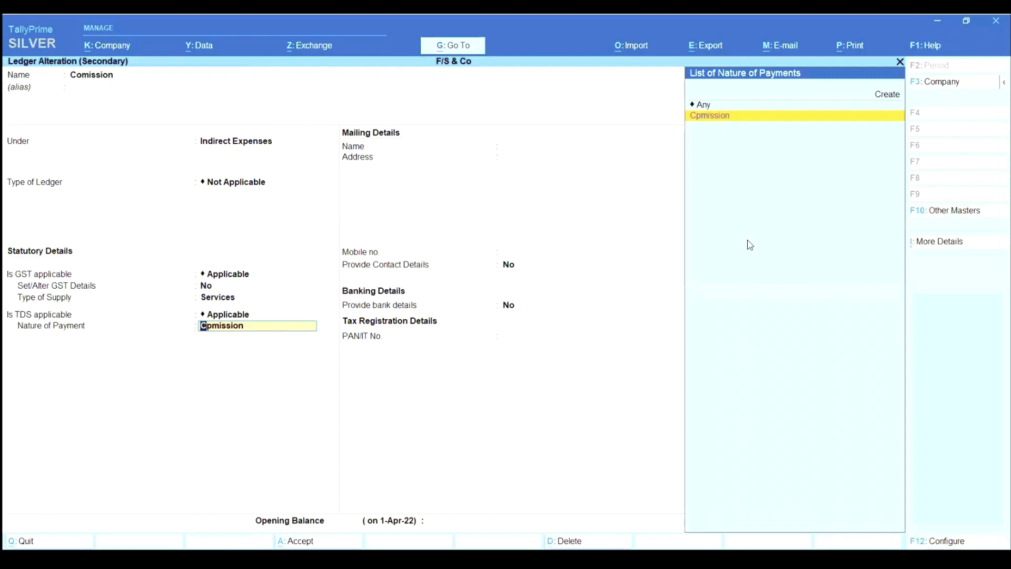
Step: Review the section, payment code, rates and exemption limit of the Cpmission nature of payment, leaving it without changes
key("ctrl+Return")
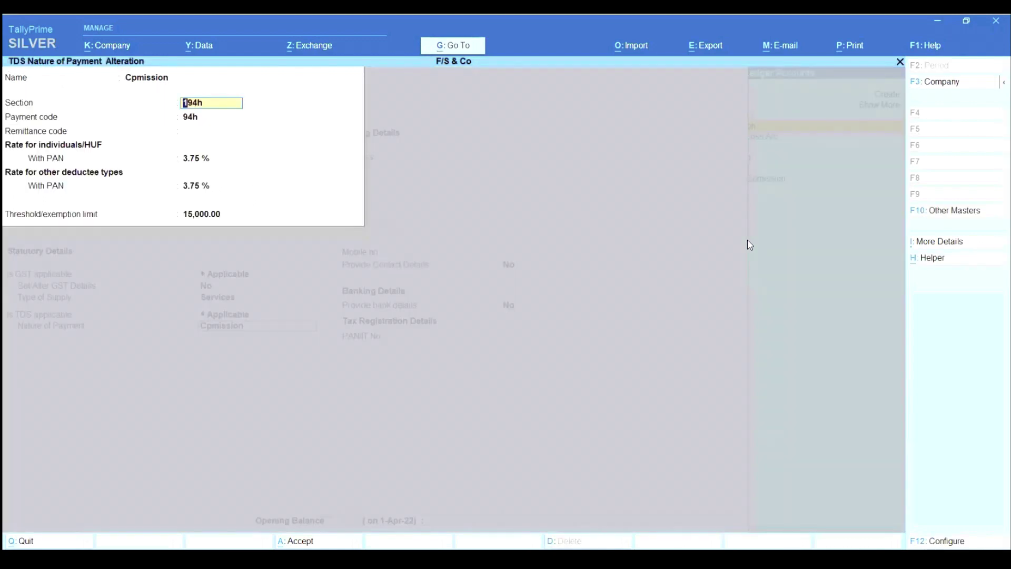
key("Return")
key("Up")
key("Return")
key("Return")
key("Return")
key("Return")
key("Return")
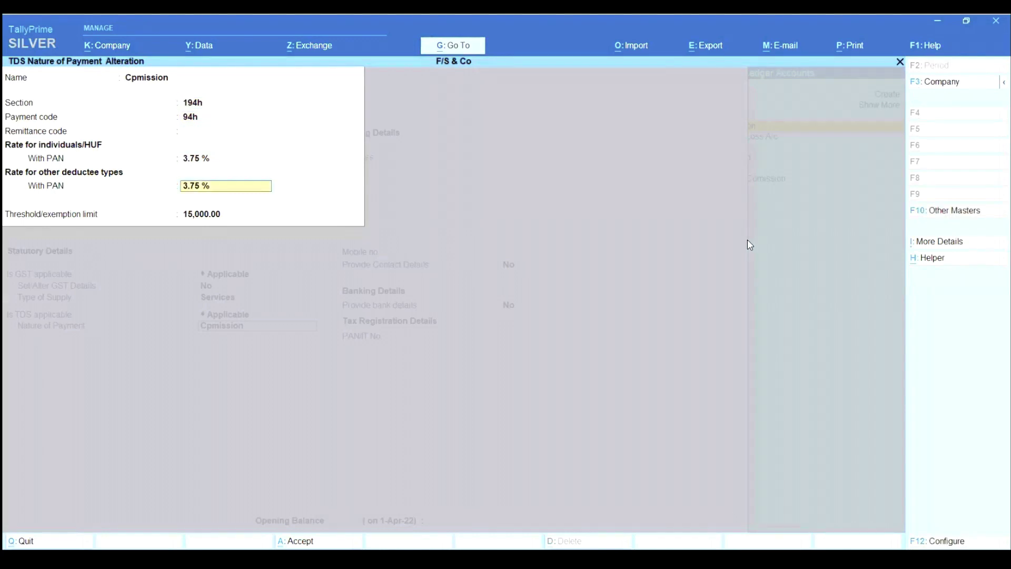
key("BackSpace")
key("Escape")
key("Return")
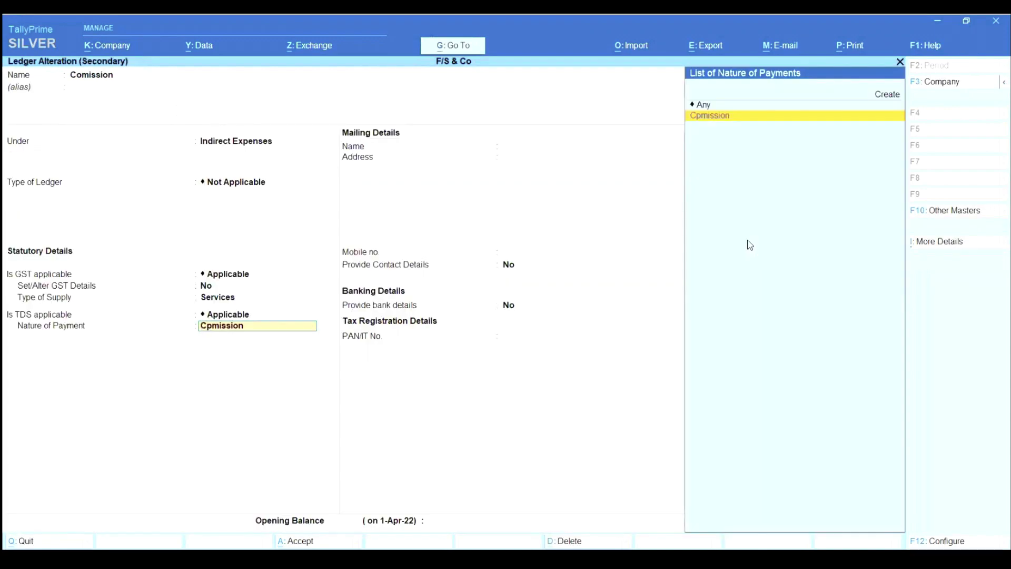
Step: Start creating a new TDS nature of payment named COMISSION for the ledger
key("Up")
key("Up")
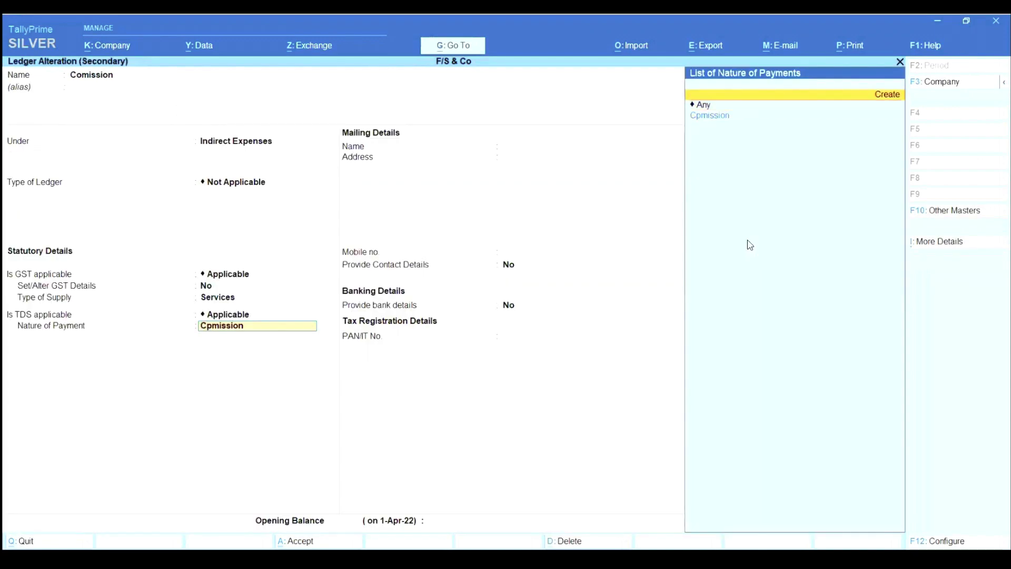
key("Return")
type("COMISSION")
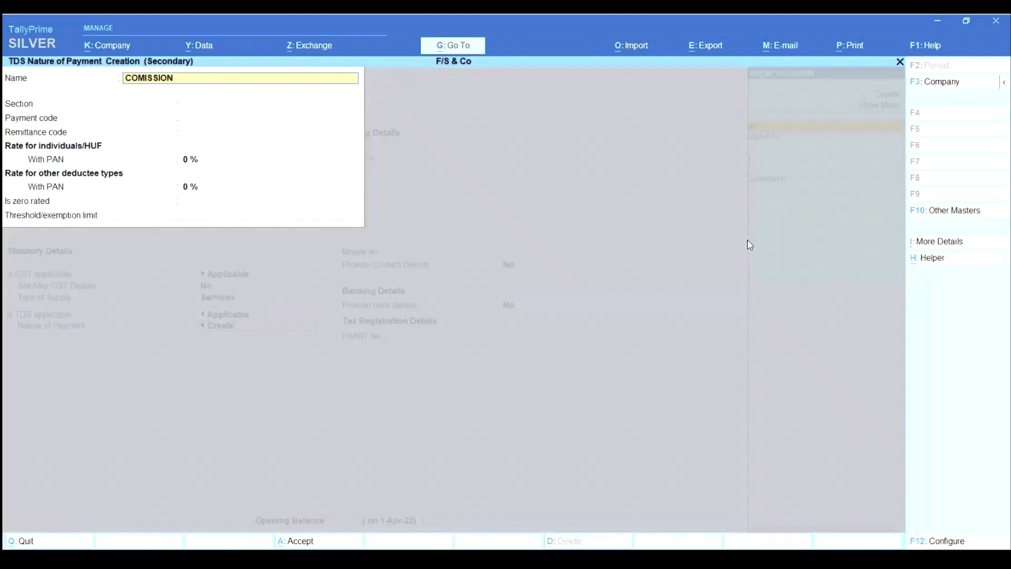
key("Return")
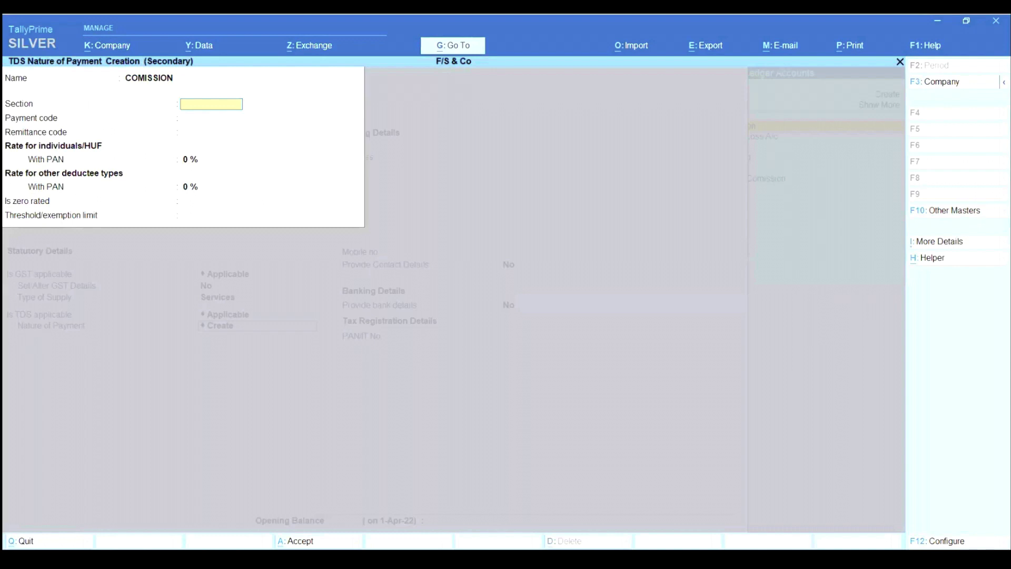
Step: Consult the TDS rate chart and set the section of the COMISSION nature of payment to 194H
key("alt+Tab")
left_click(507, 321)
type("194H")
key("Return")
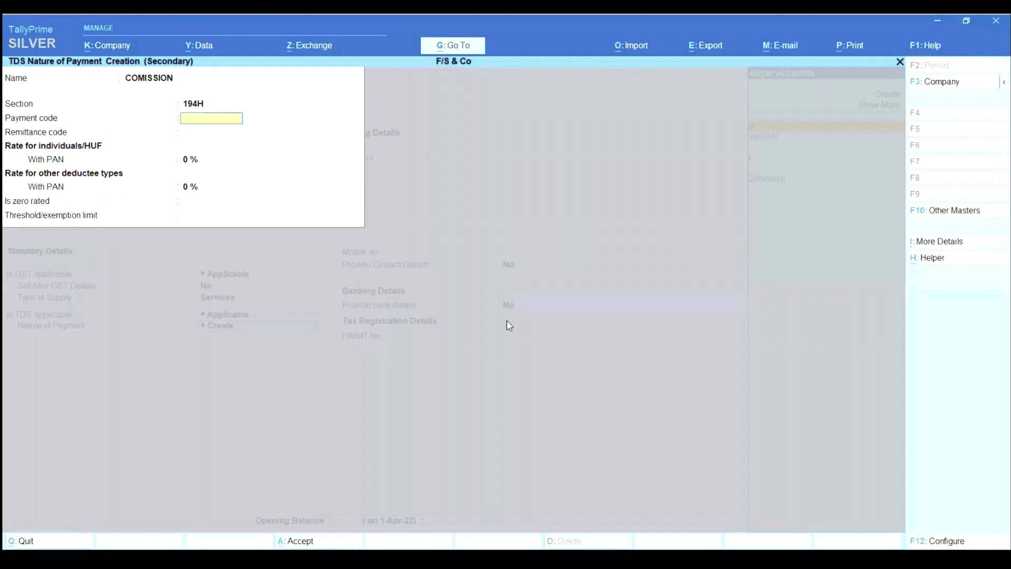
Step: Set the payment code of the COMISSION nature of payment to 94H and leave the remittance code blank
type("94H")
key("Return")
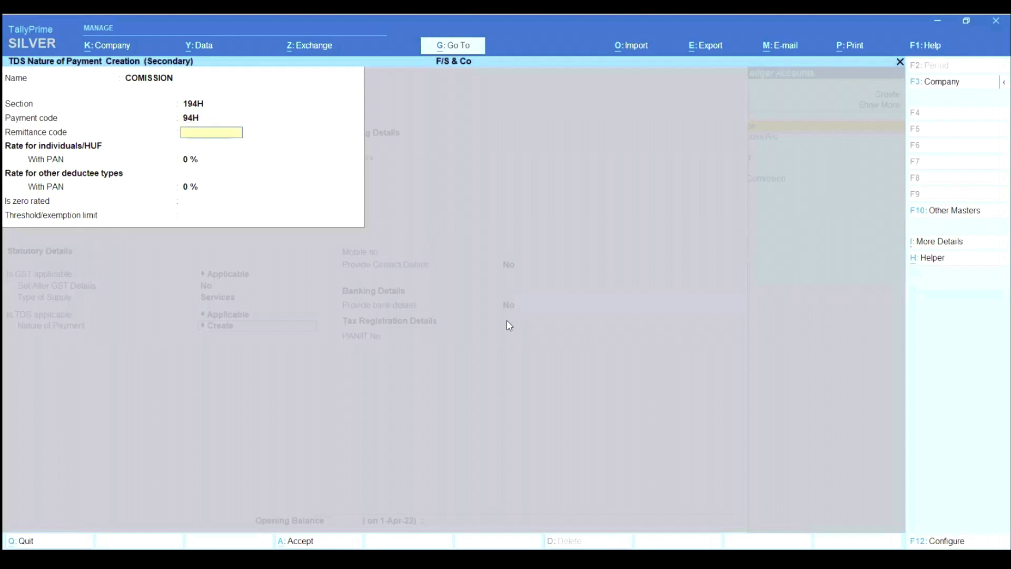
key("Return")
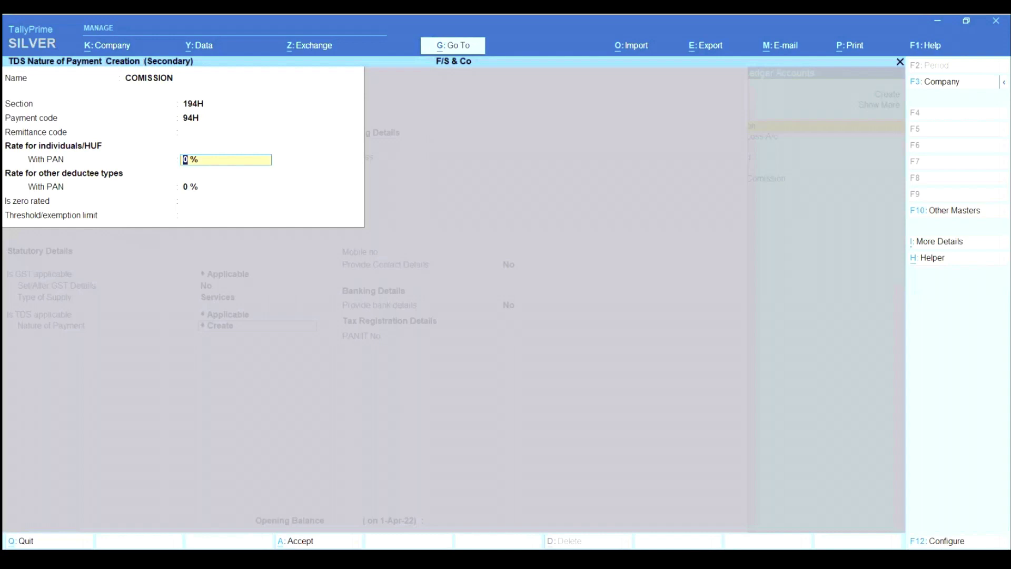
Step: Consult the TDS rate chart and set the with-PAN rates for individuals/HUF and other deductee types to 3.75%
key("alt+Tab")
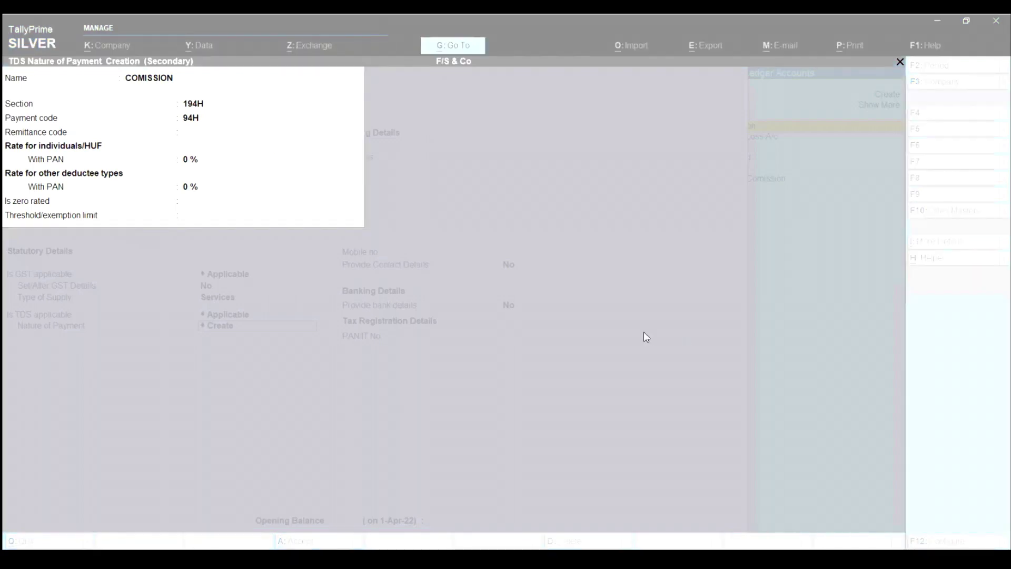
key("alt+Tab")
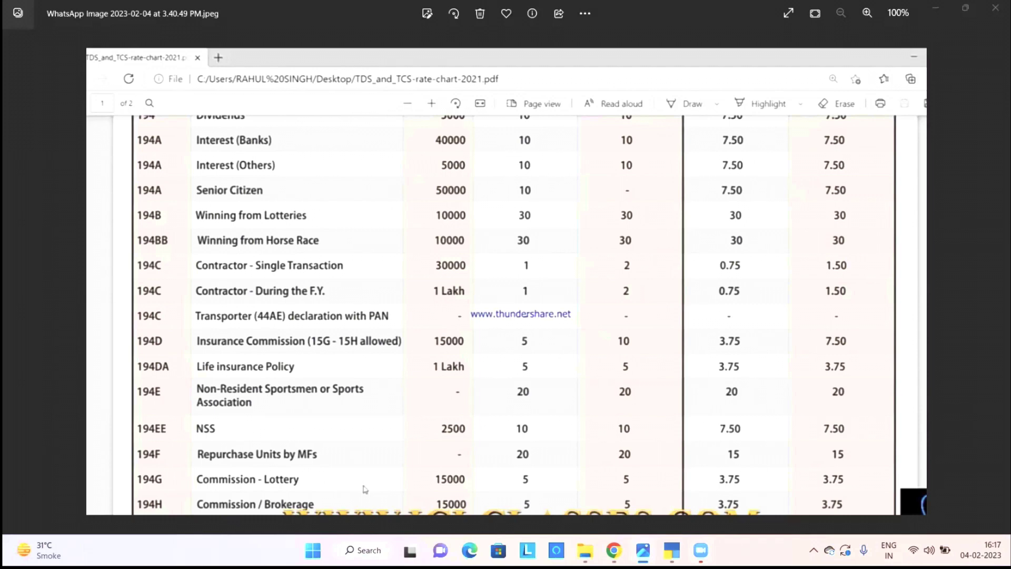
left_click(672, 550)
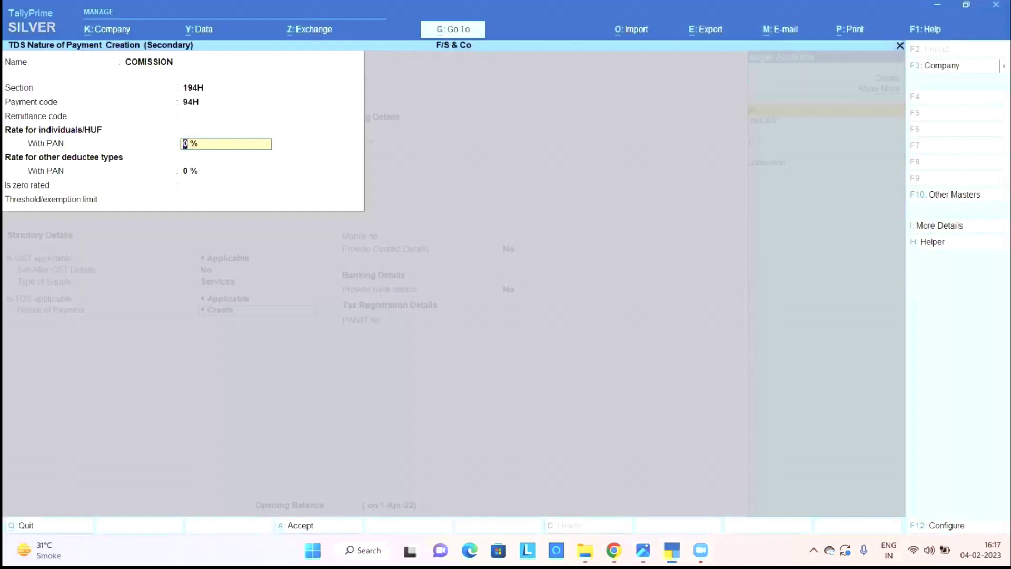
key("alt+Tab")
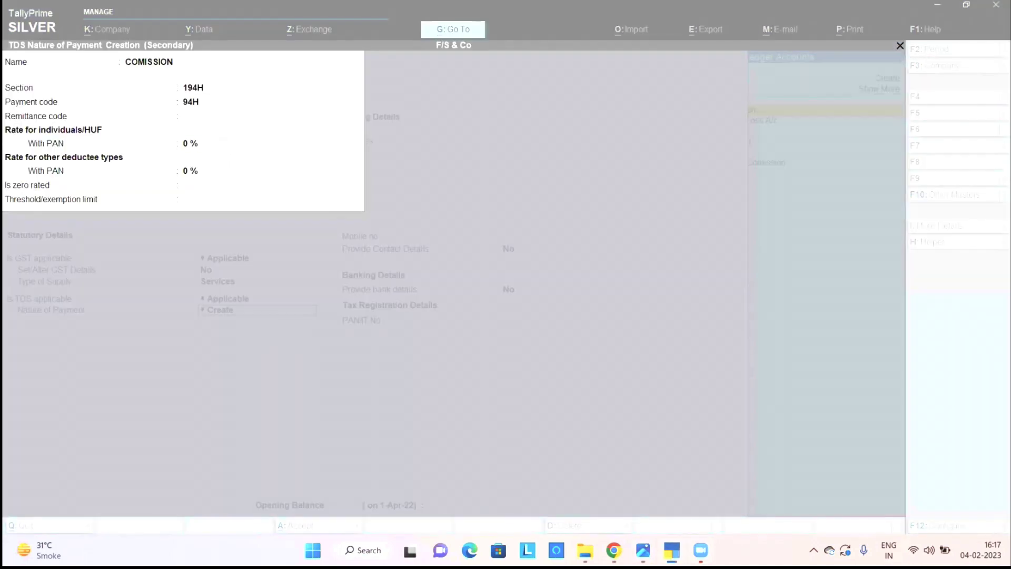
key("alt+Tab")
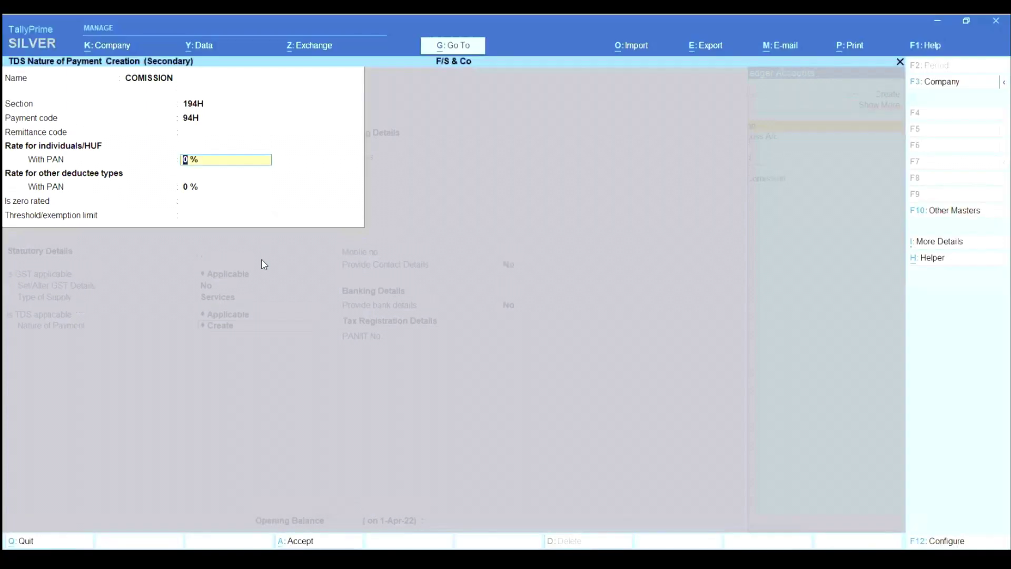
type("3.75")
key("Return")
key("Return")
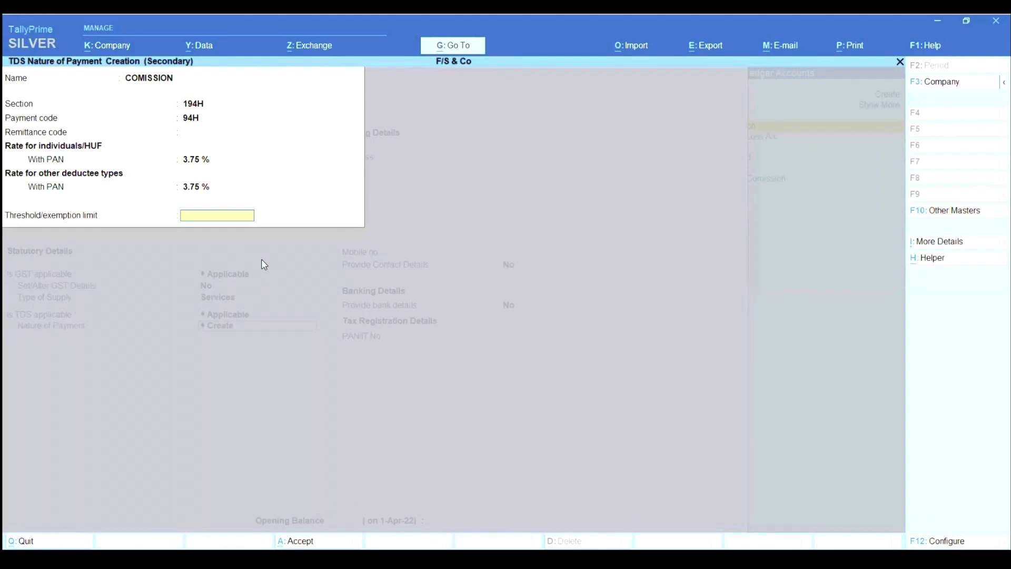
Step: Set the threshold/exemption limit to 15000 and save the COMISSION nature of payment
type("15000")
key("Return")
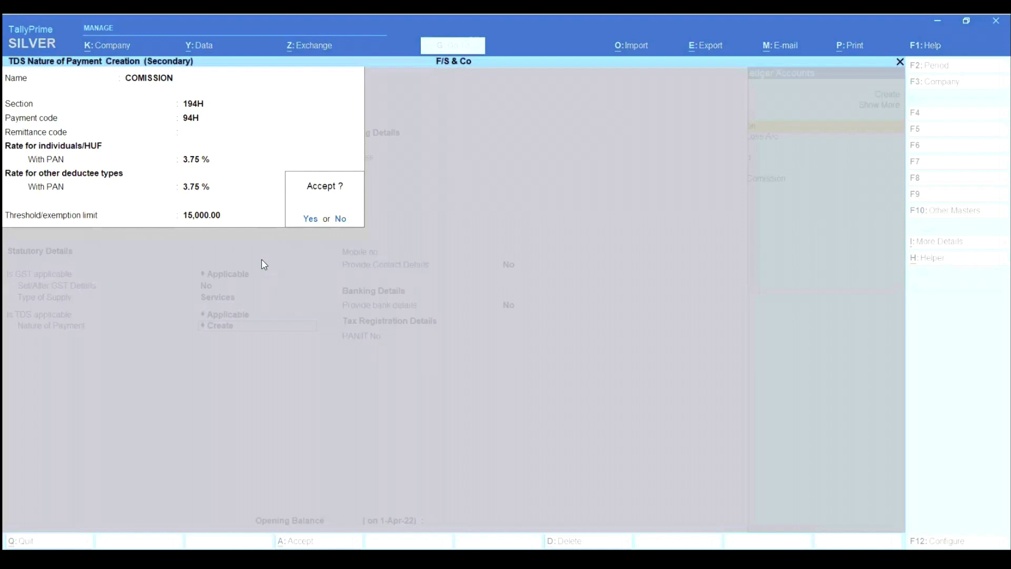
key("Return")
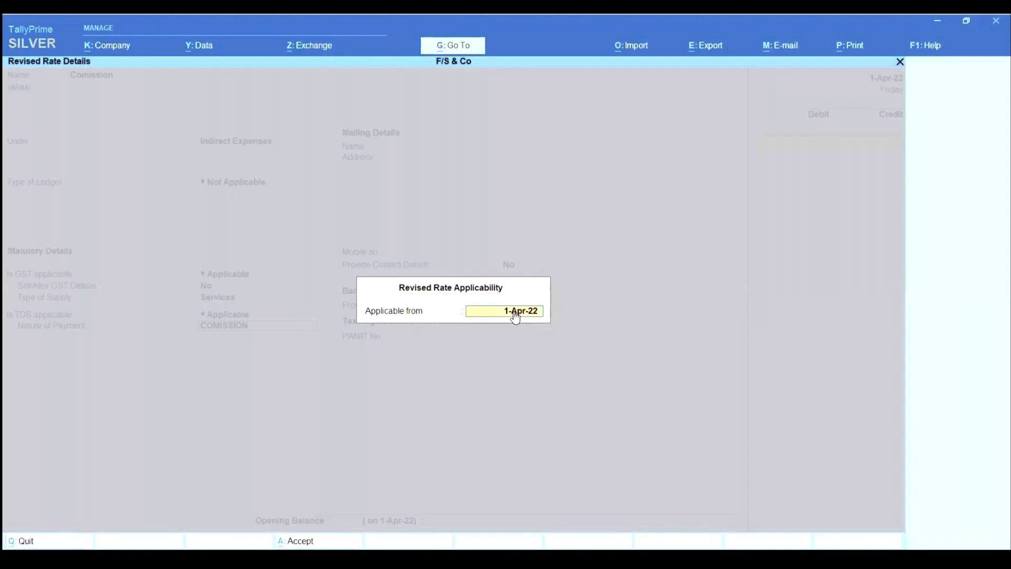
Step: Keep TDS applicable with COMISSION as nature of payment, apply the revised rate from 1-Apr-22, and save the Comission ledger
key("Return")
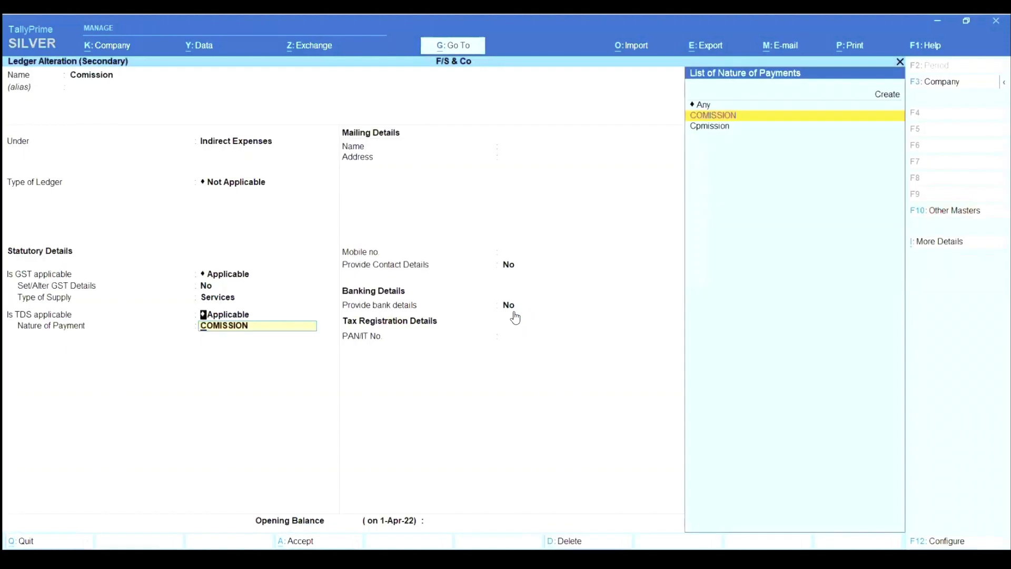
key("BackSpace")
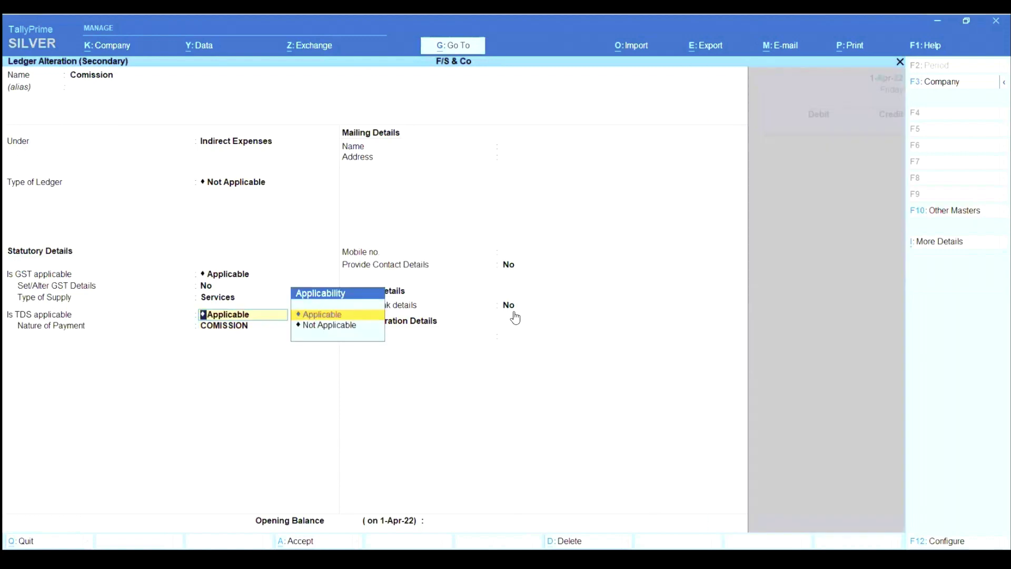
key("Return")
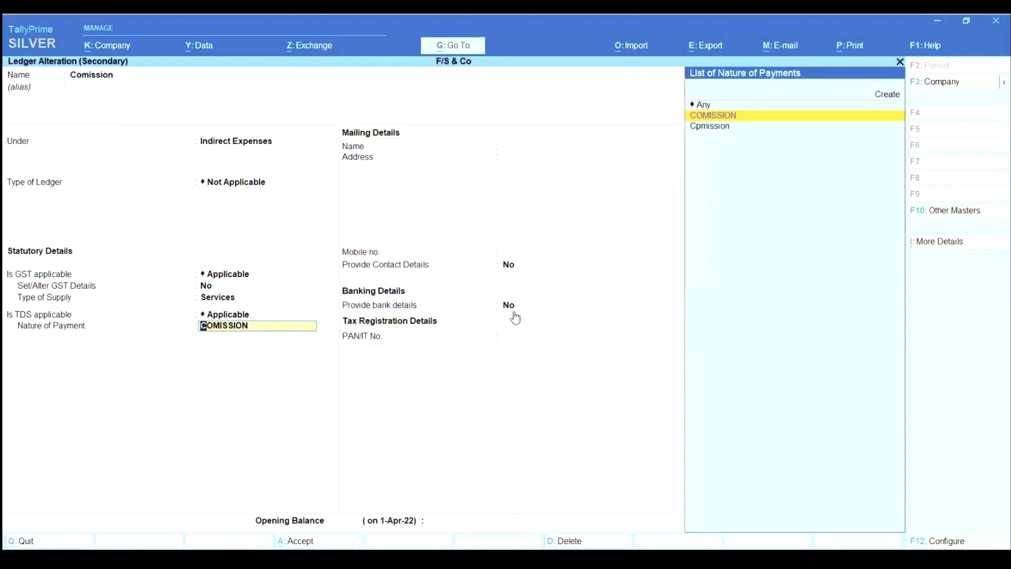
key("Return")
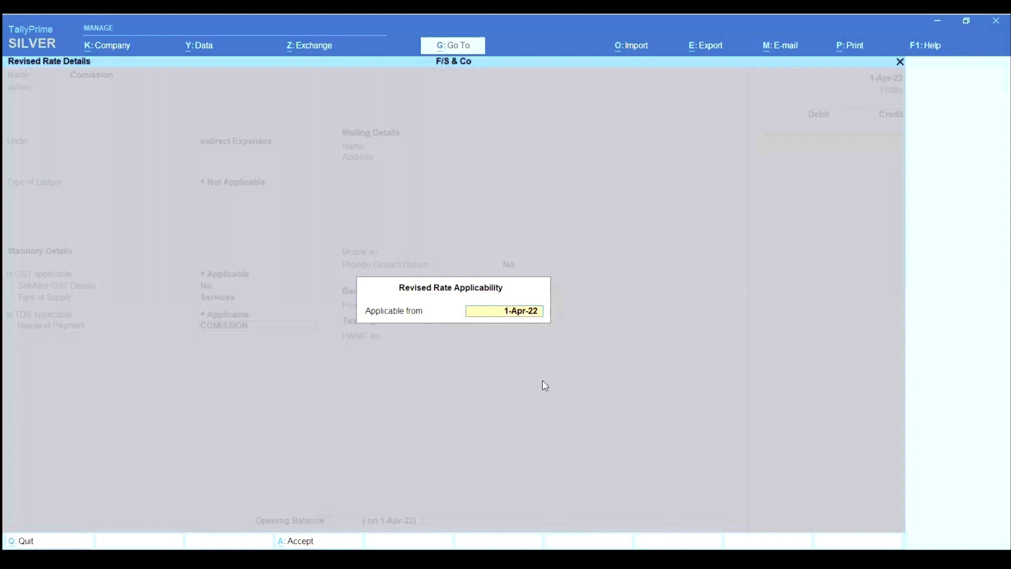
key("Return")
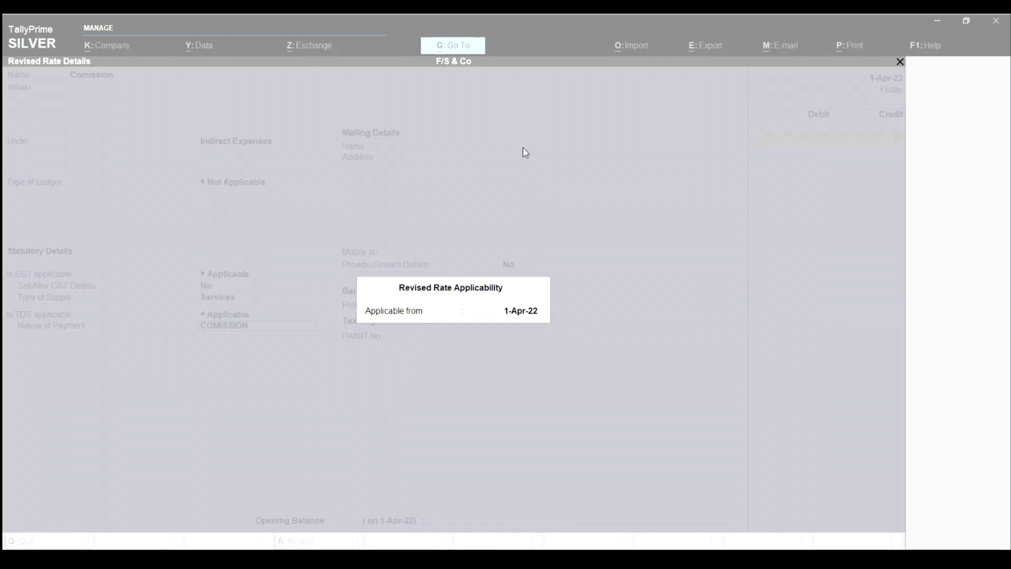
left_click(515, 316)
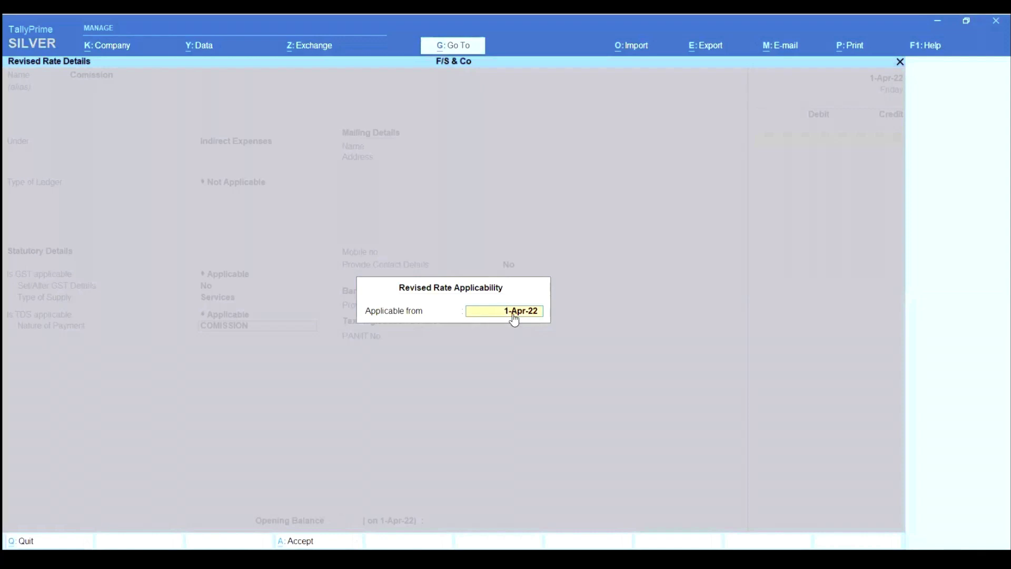
key("Return")
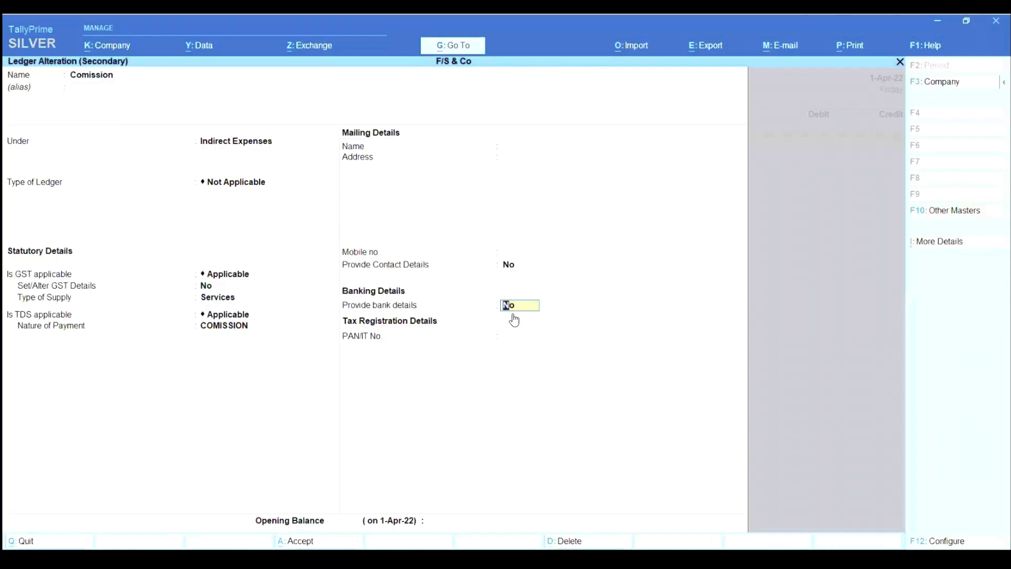
key("ctrl+a")
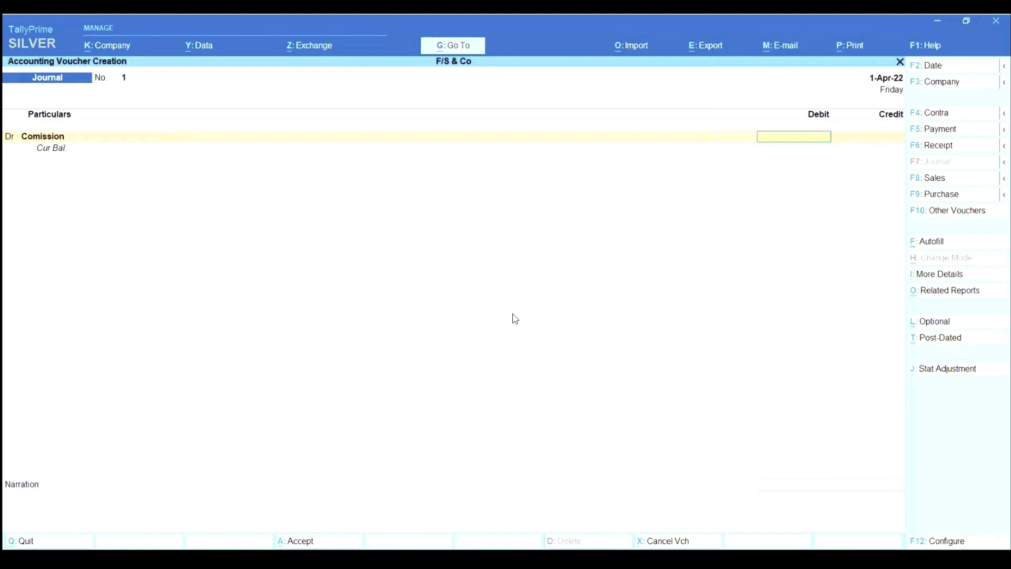
Step: Debit the Comission ledger with 20000 in the journal voucher and choose Sumit Ltd as the credit ledger
type("20000")
key("Return")
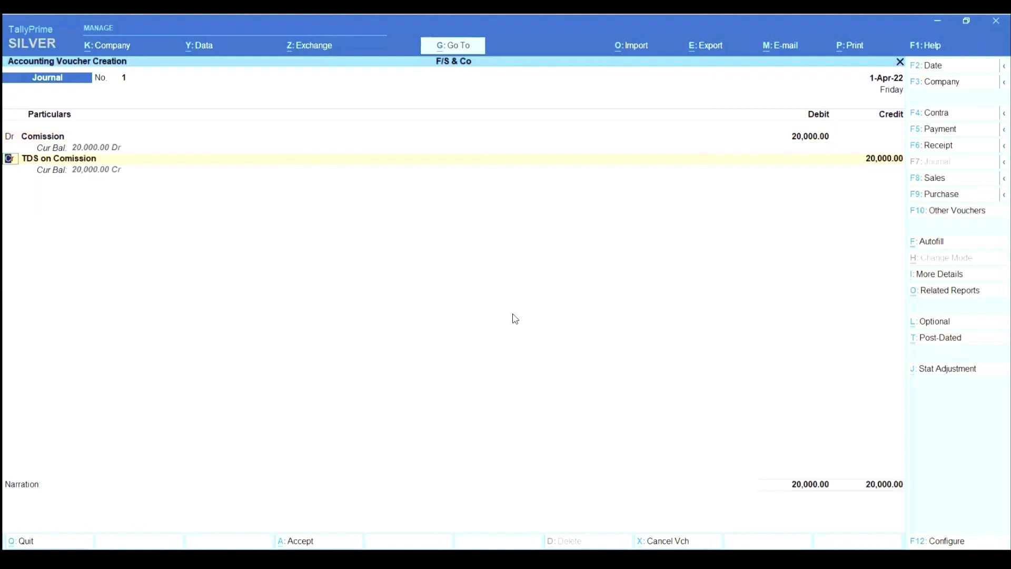
key("Return")
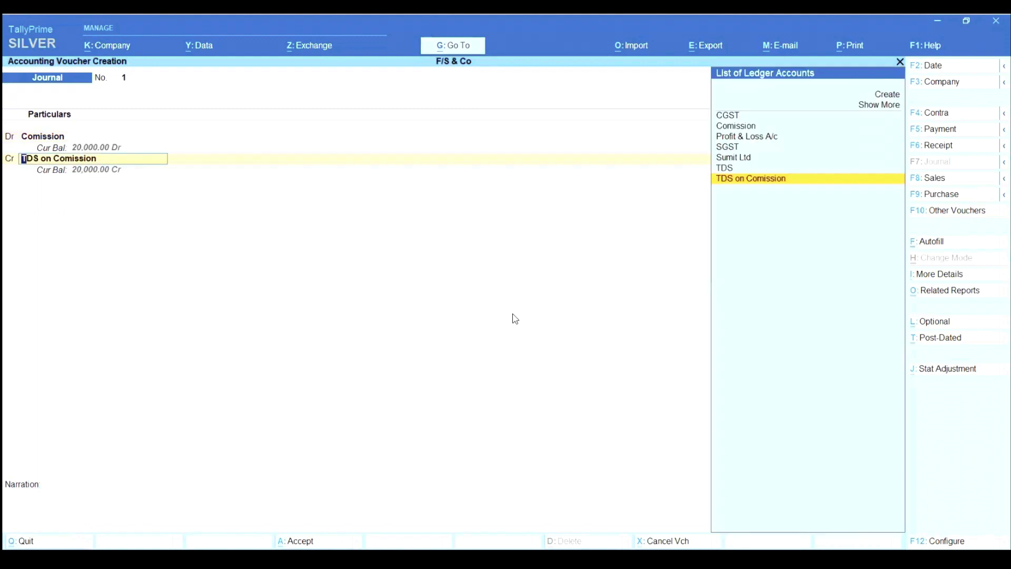
key("Up")
key("Up")
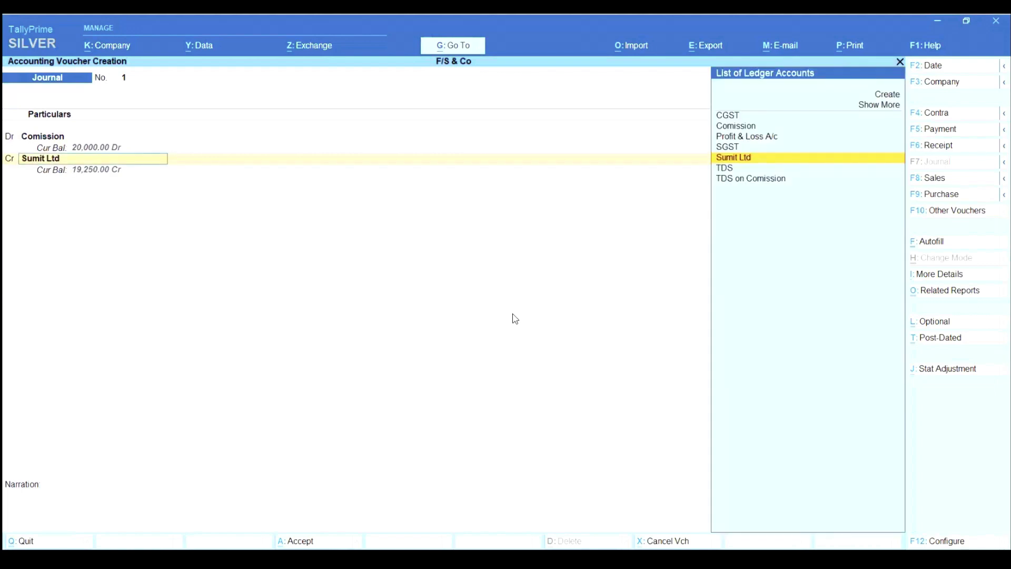
Step: Open the Sumit Ltd ledger for alteration and review its group, bill-by-bill and credit limit settings
key("ctrl+Return")
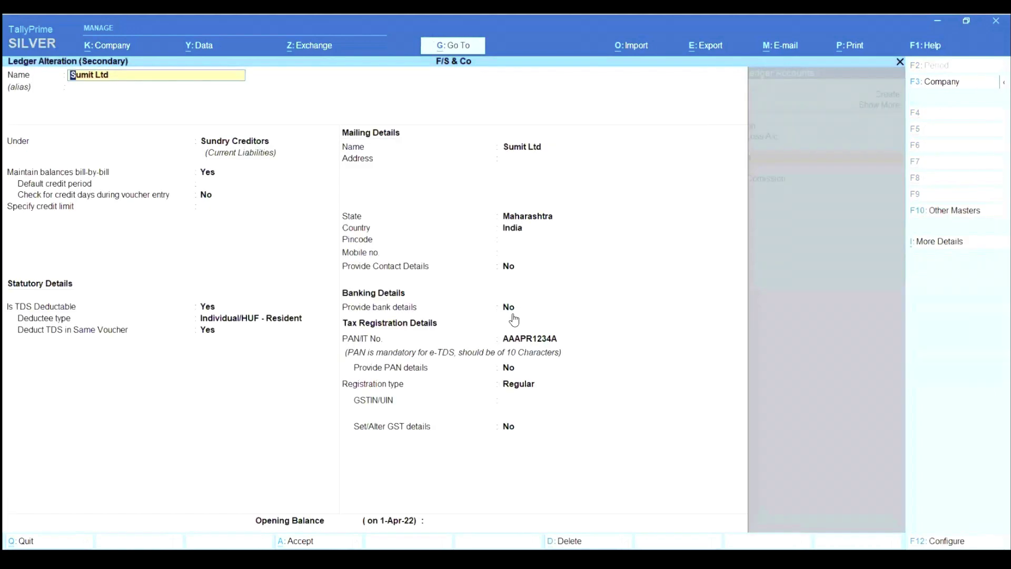
key("Return")
key("Return")
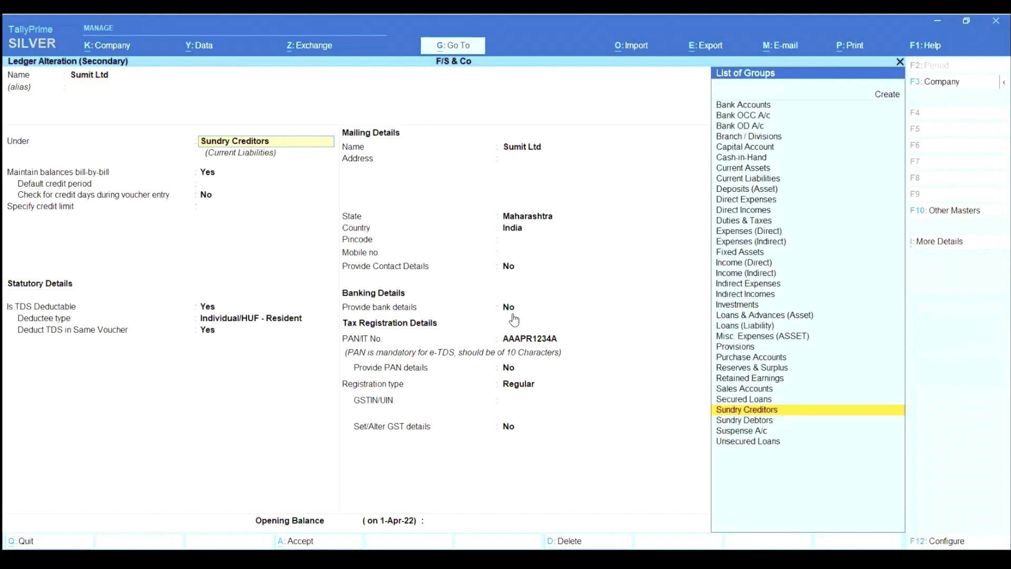
key("Return")
key("Return")
key("Return")
key("Return")
key("Return")
key("Return")
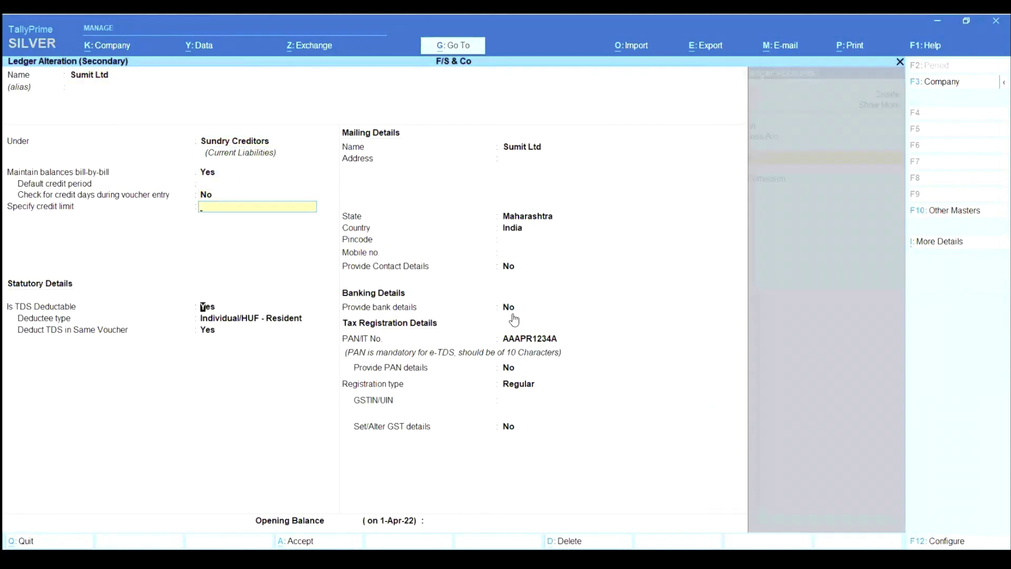
key("BackSpace")
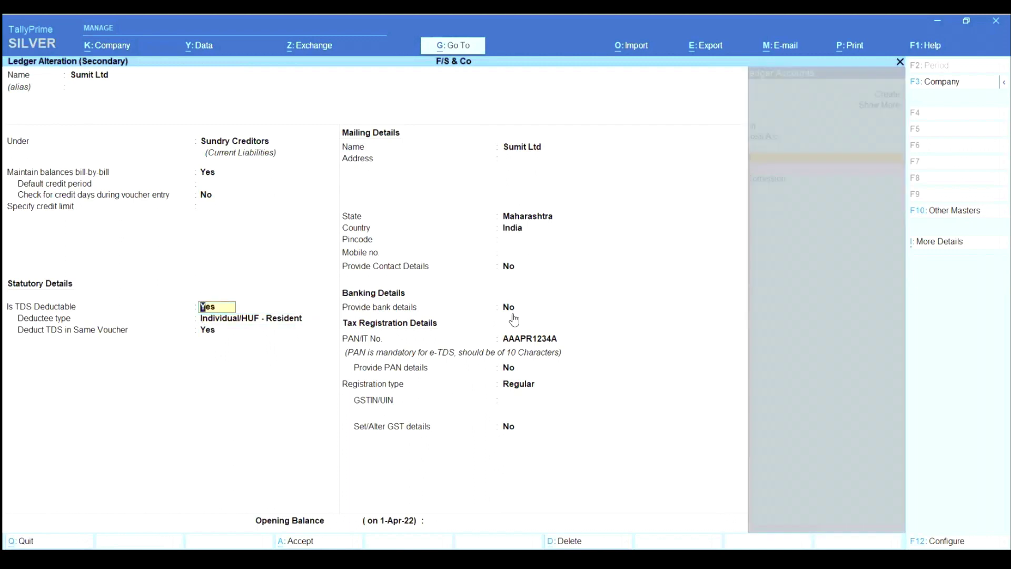
Step: Set Is TDS Deductable to Yes for Sumit Ltd, with deductee type Individual/HUF - Resident and TDS deducted in the same voucher
type("n")
key("BackSpace")
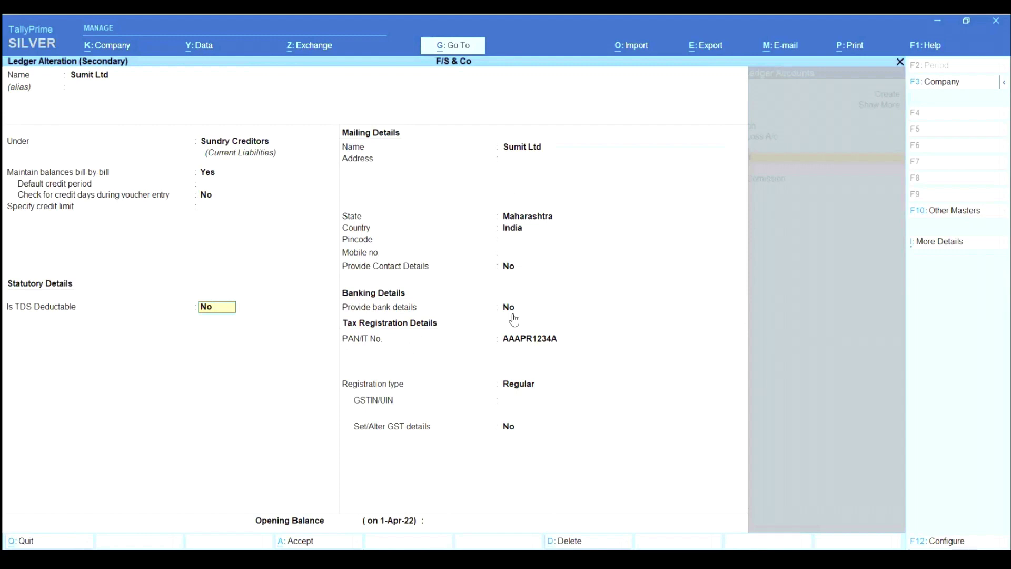
type("y")
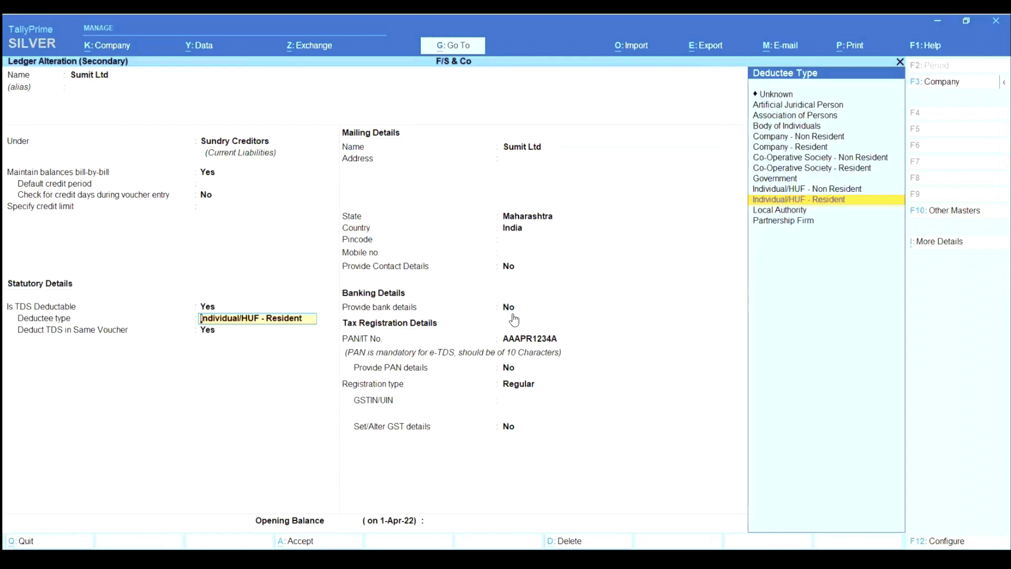
key("Down")
key("Up")
key("Return")
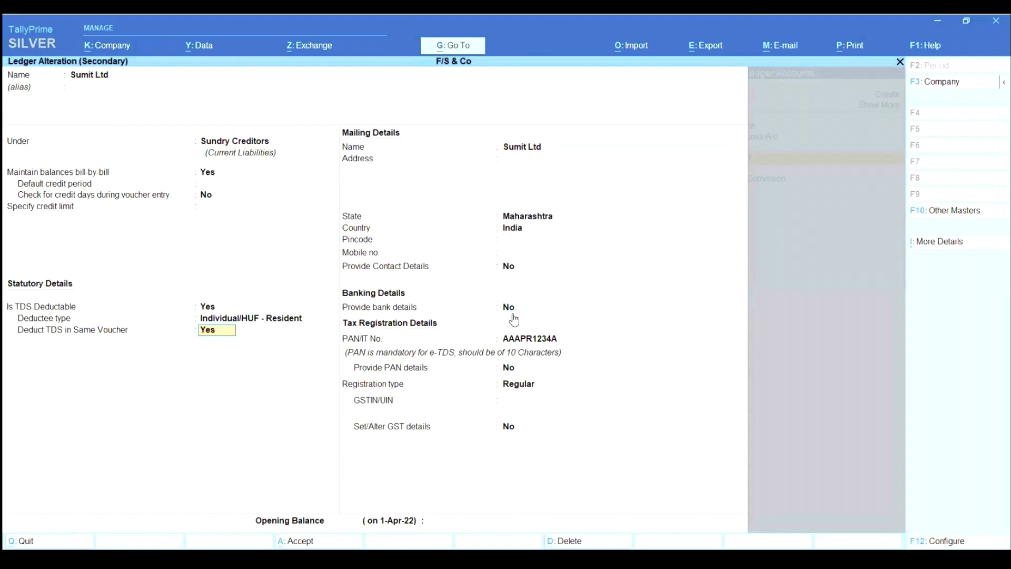
key("Return")
key("Return")
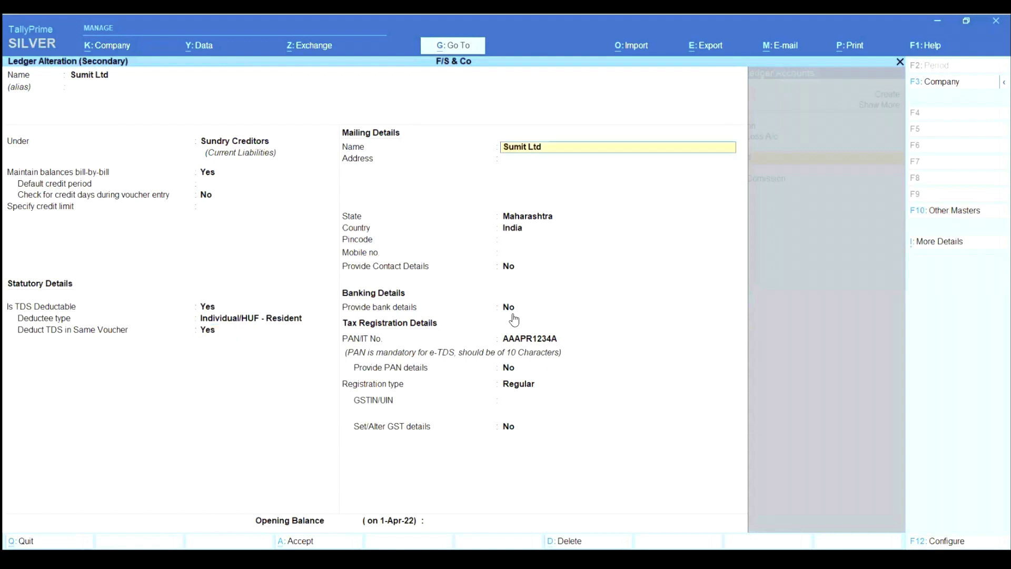
Step: Go through Sumit Ltd's mailing, banking, PAN and Regular registration details, keeping them as they are, and save the ledger
key("Return")
key("Return")
key("Return")
key("Return")
key("Return")
key("Return")
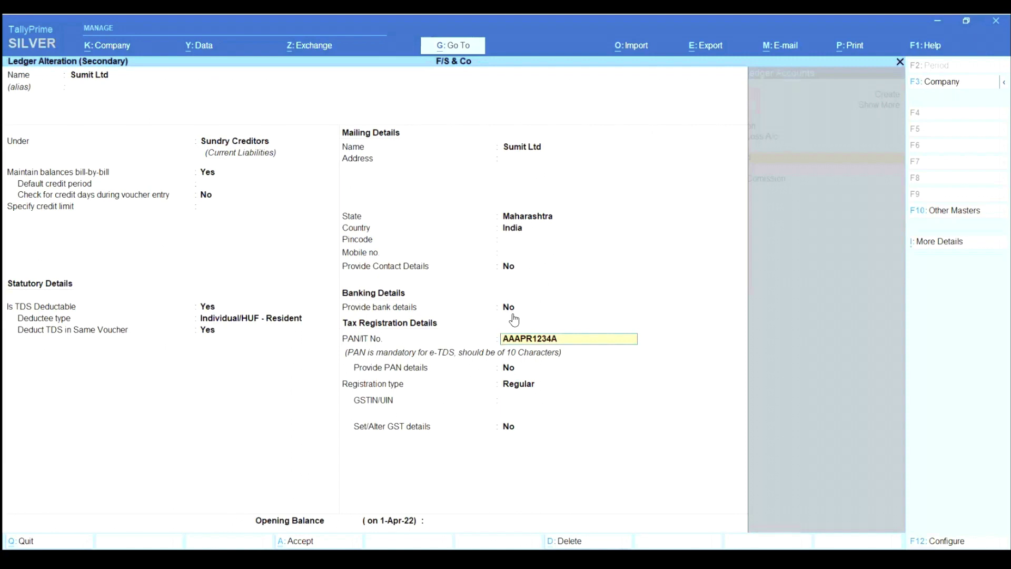
key("Return")
key("Return")
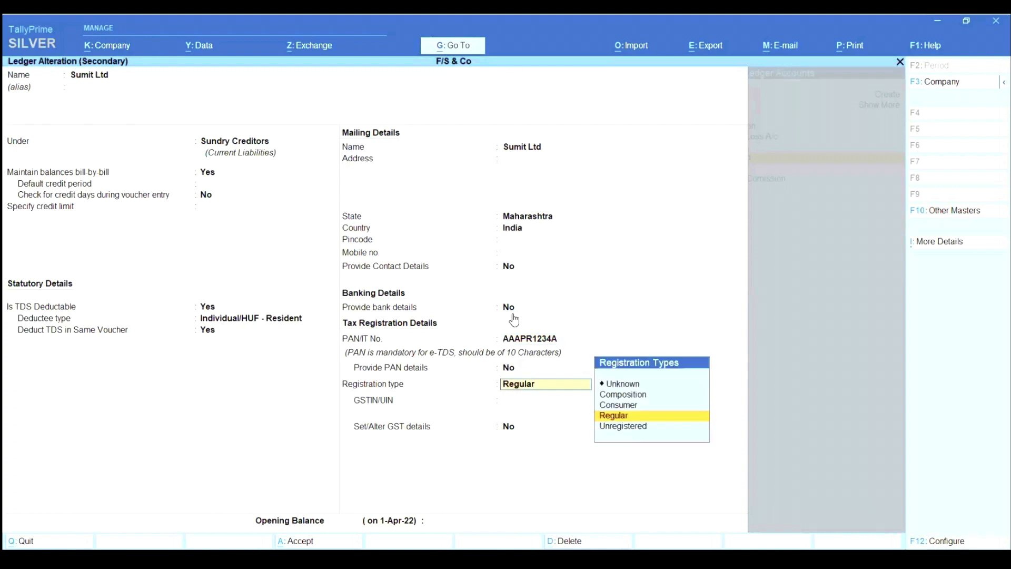
key("Return")
key("Return")
key("Return")
key("Return")
key("Return")
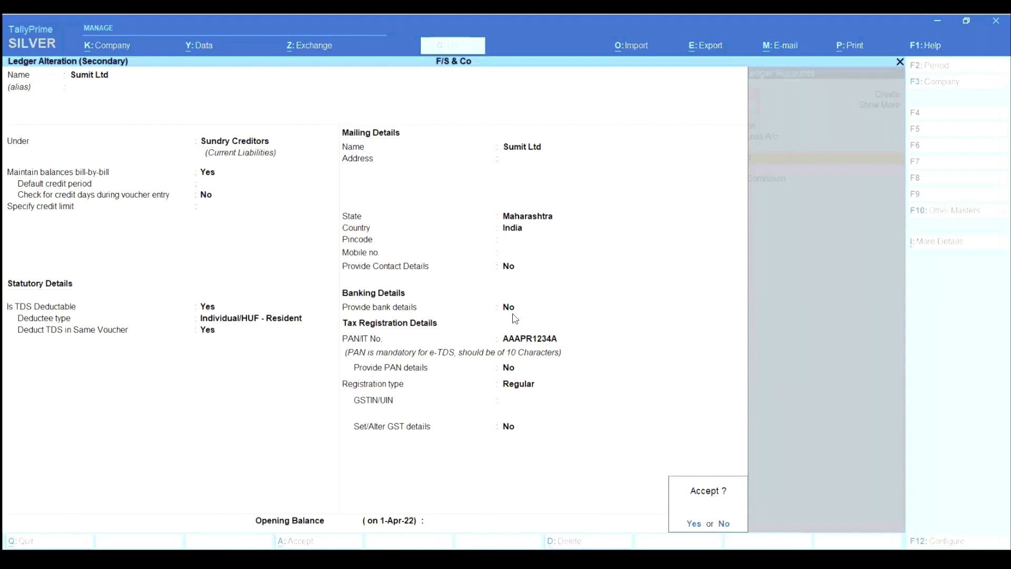
key("Return")
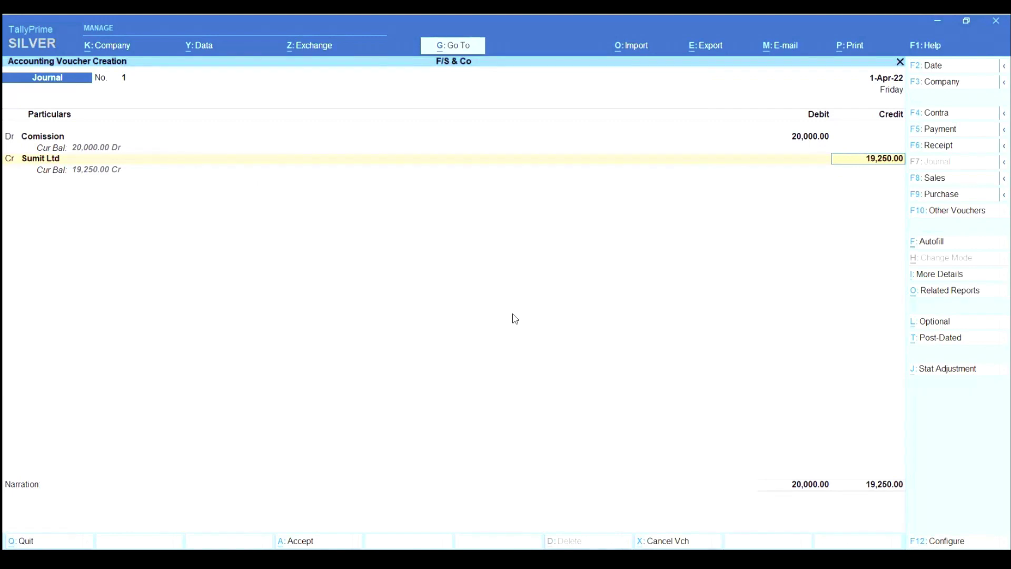
Step: Allocate Sumit Ltd's bill-wise details to New Ref 1 for 20,000 Cr and New Ref 1 for 750 Dr
key("Return")
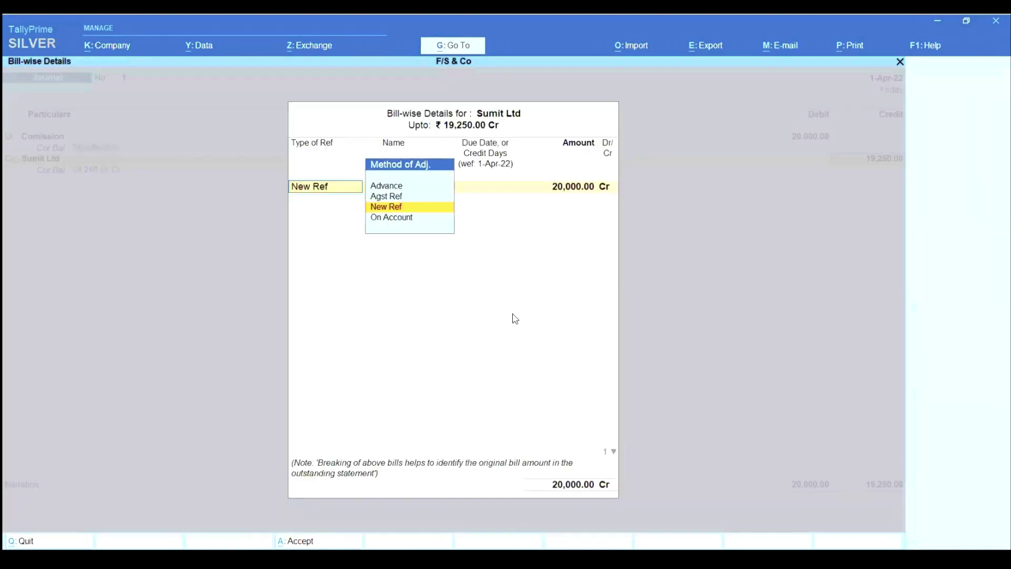
key("Return")
key("Return")
key("Return")
key("Return")
key("Return")
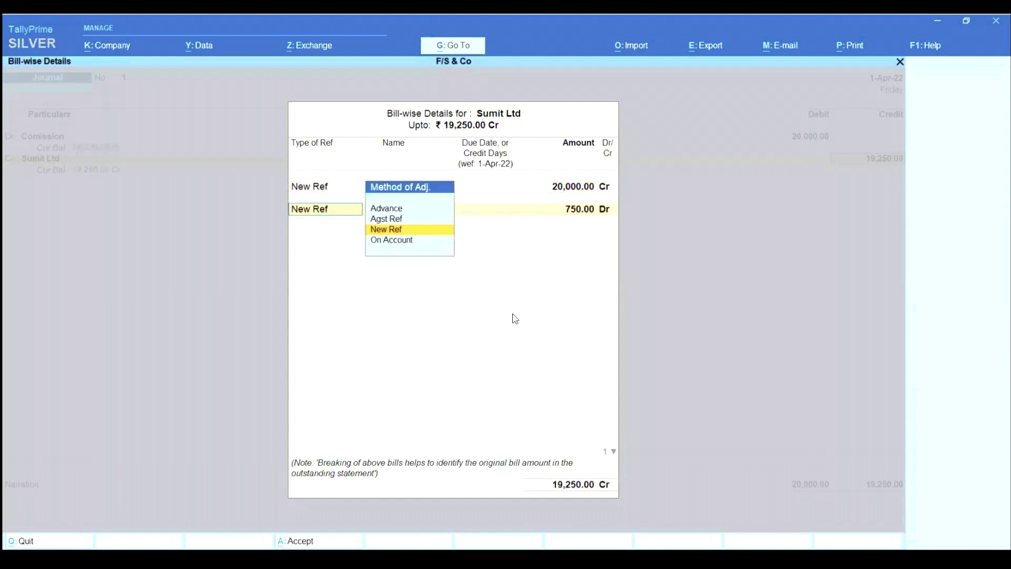
key("Return")
key("Return")
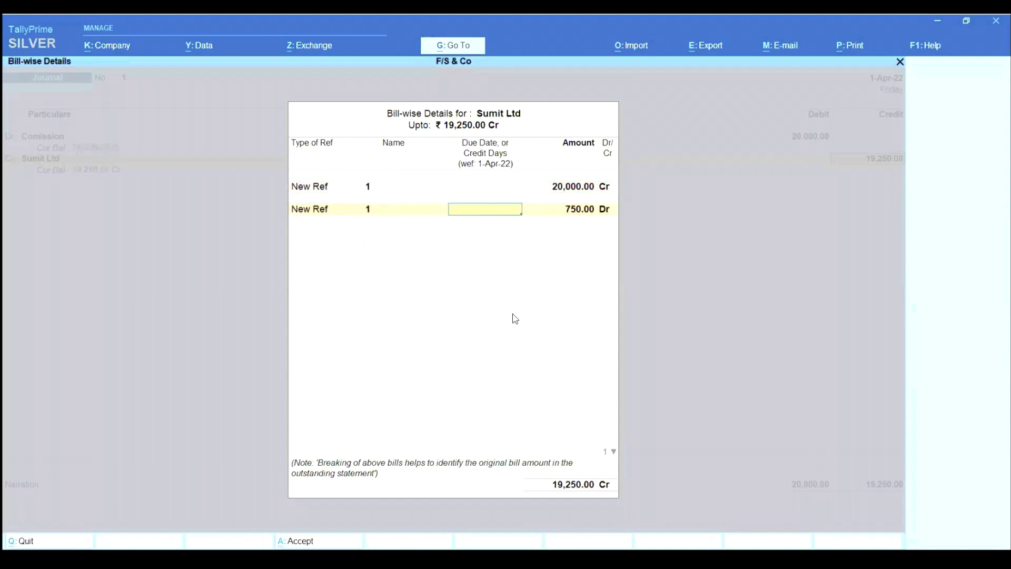
key("Return")
key("Return")
key("Return")
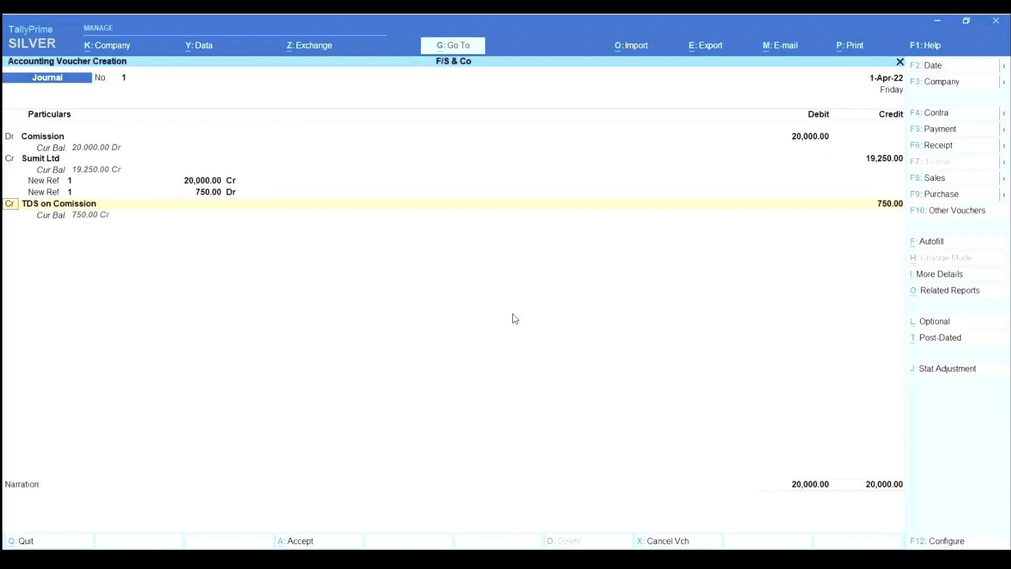
Step: Alter the TDS on Comission ledger from the voucher, setting its nature of payment to COMISSION, and save it
key("Return")
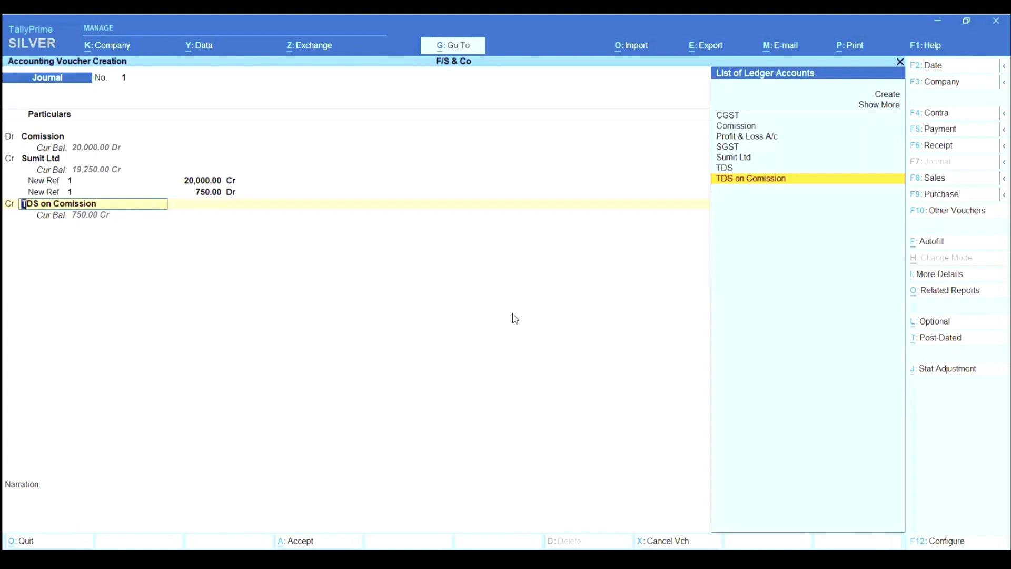
key("ctrl+Return")
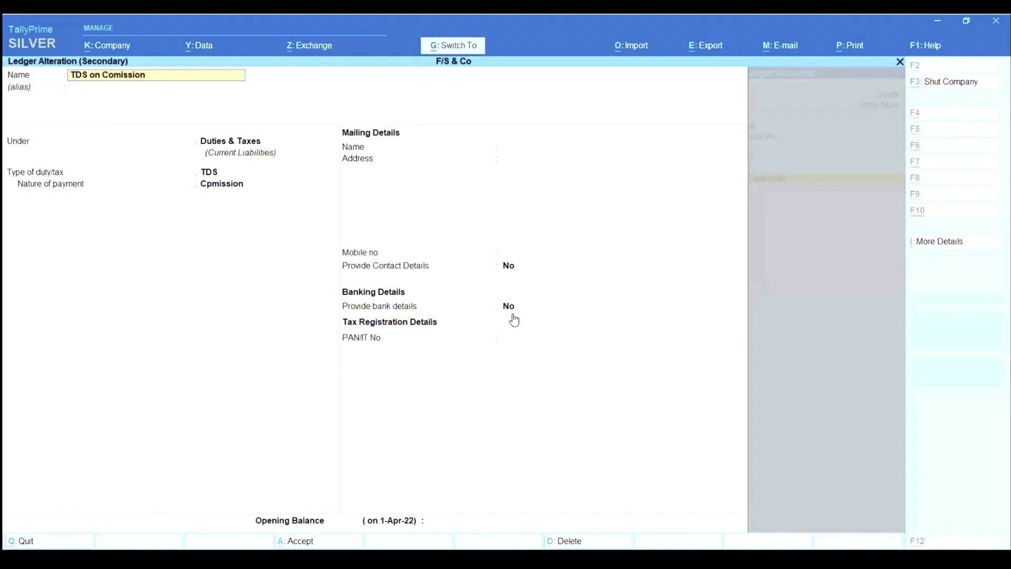
key("Return")
key("Return")
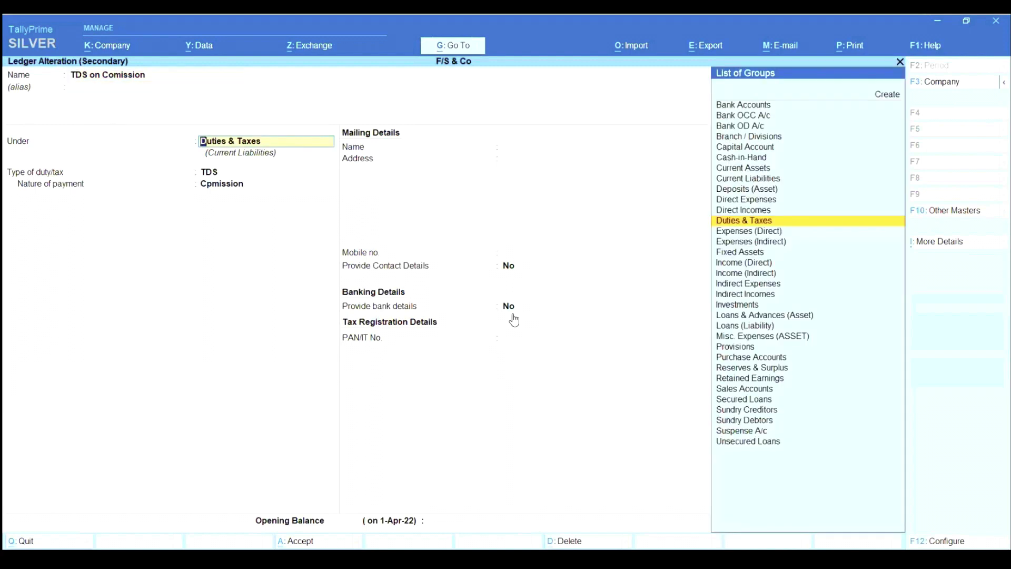
key("Return")
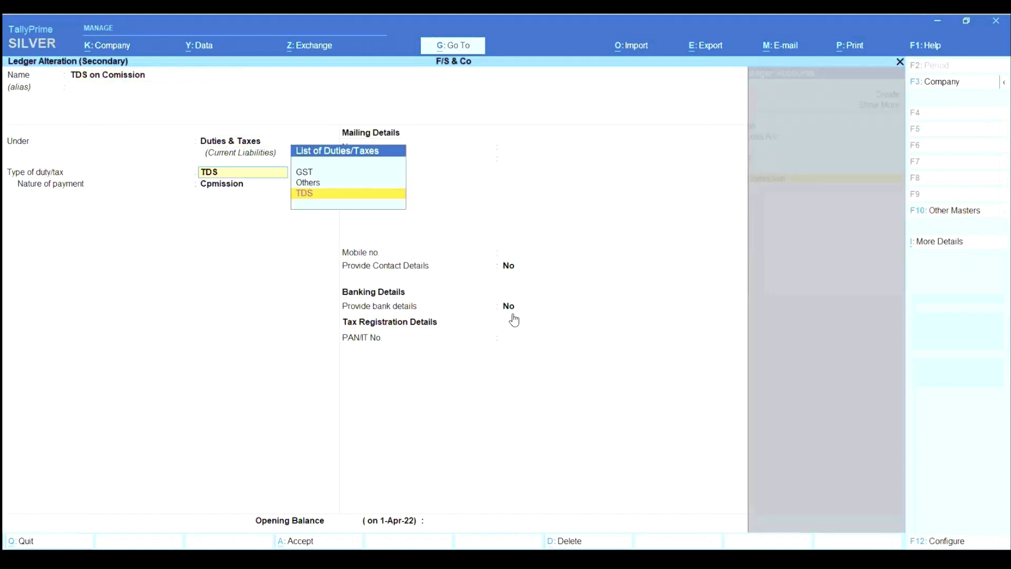
key("Return")
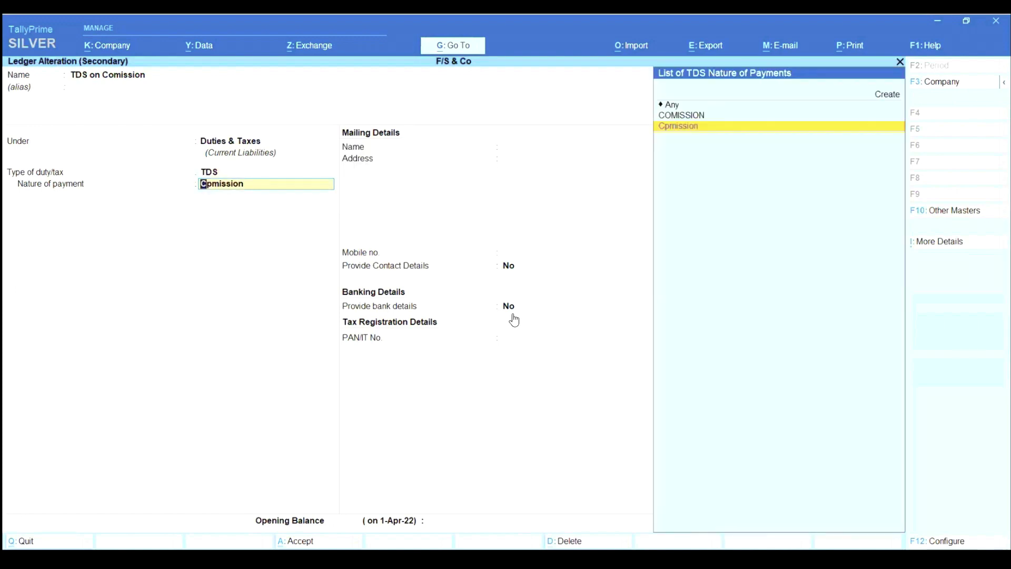
key("Up")
key("Return")
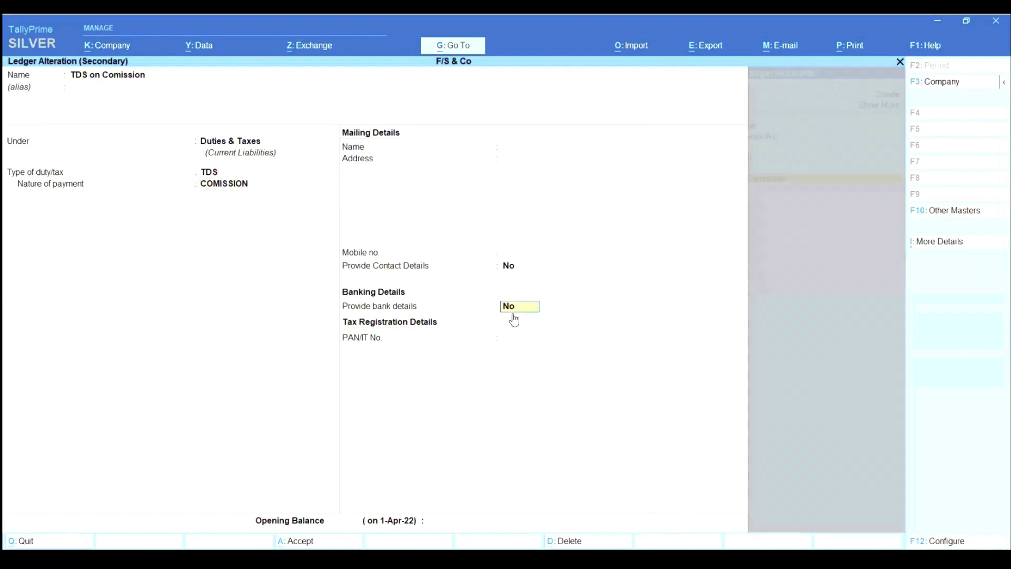
key("Return")
key("Return")
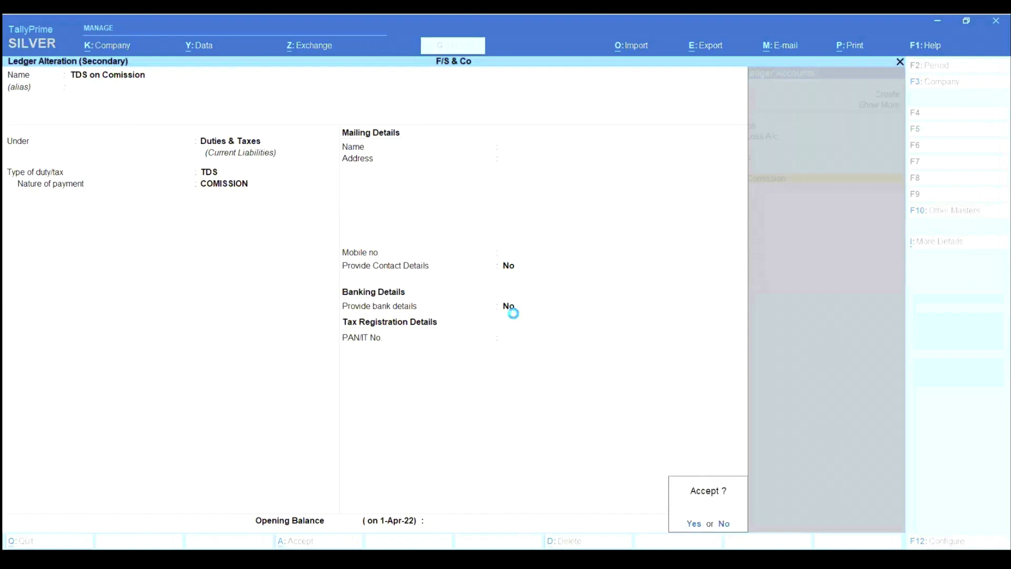
key("Return")
Step: Credit TDS on Comission with 750 and save the journal voucher without a narration
key("Return")
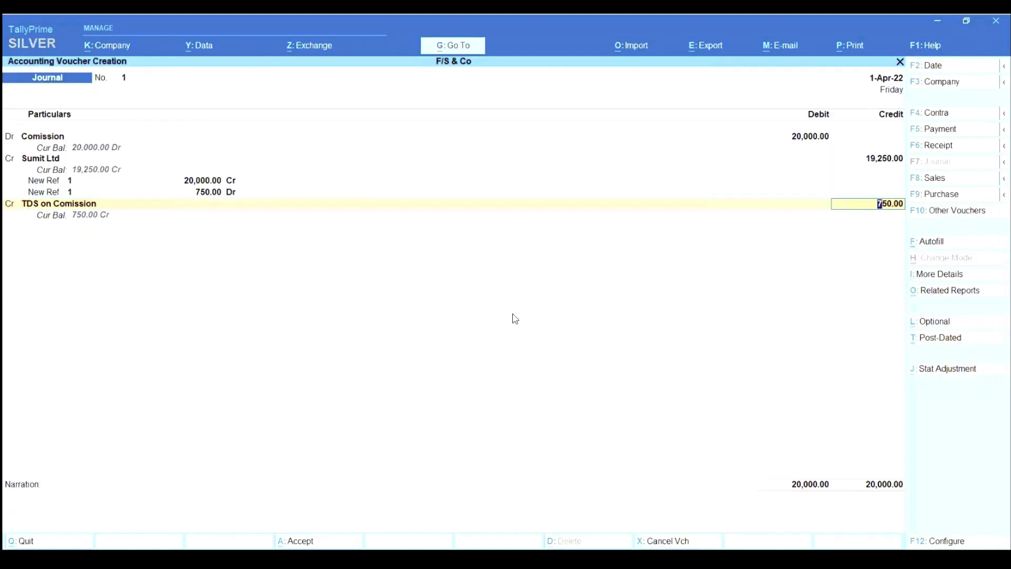
key("Return")
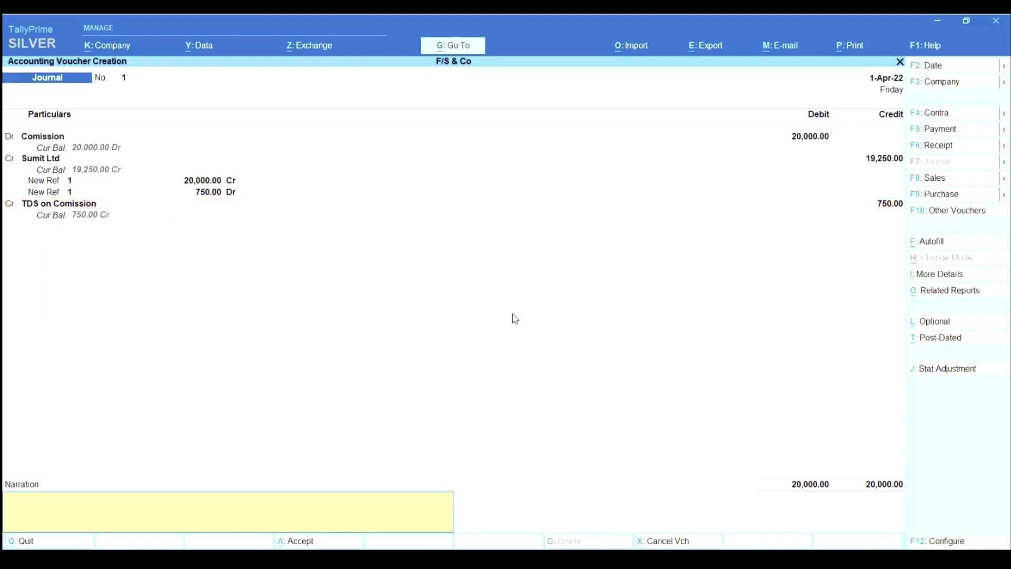
key("Return")
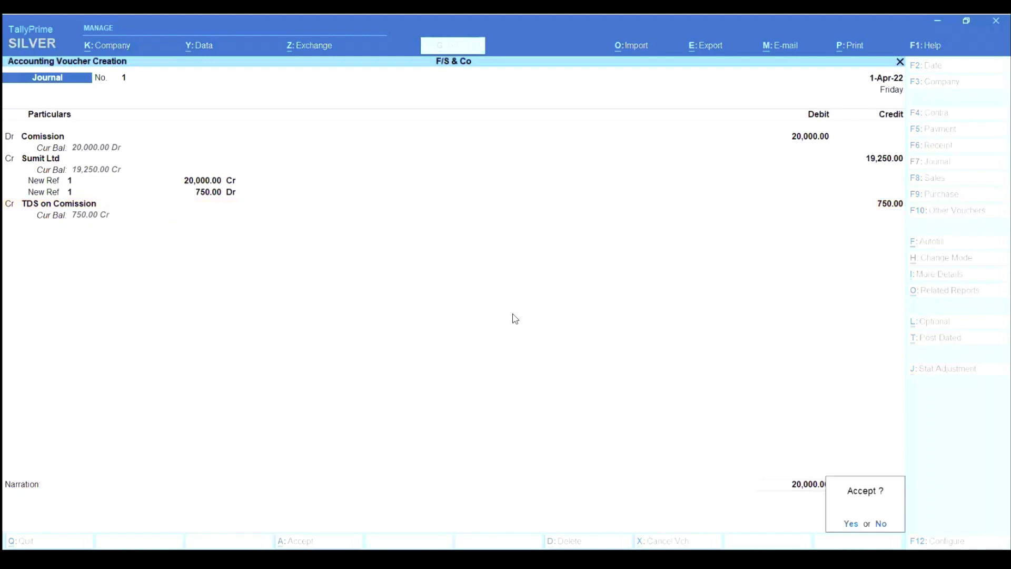
key("Return")
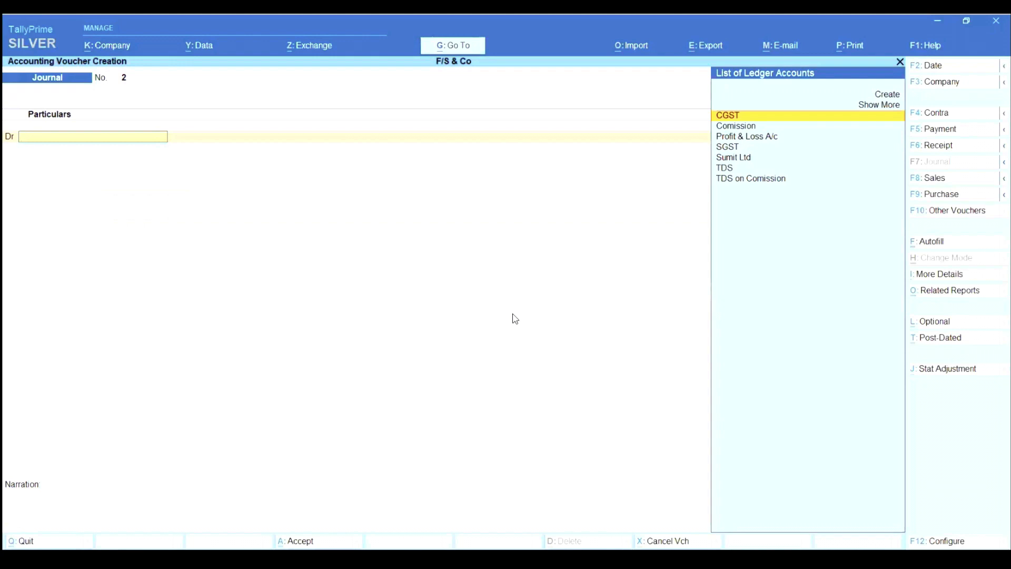
Step: Debit Comission with 15000 in a second journal voucher and choose Sumit Ltd as the credit ledger
key("Down")
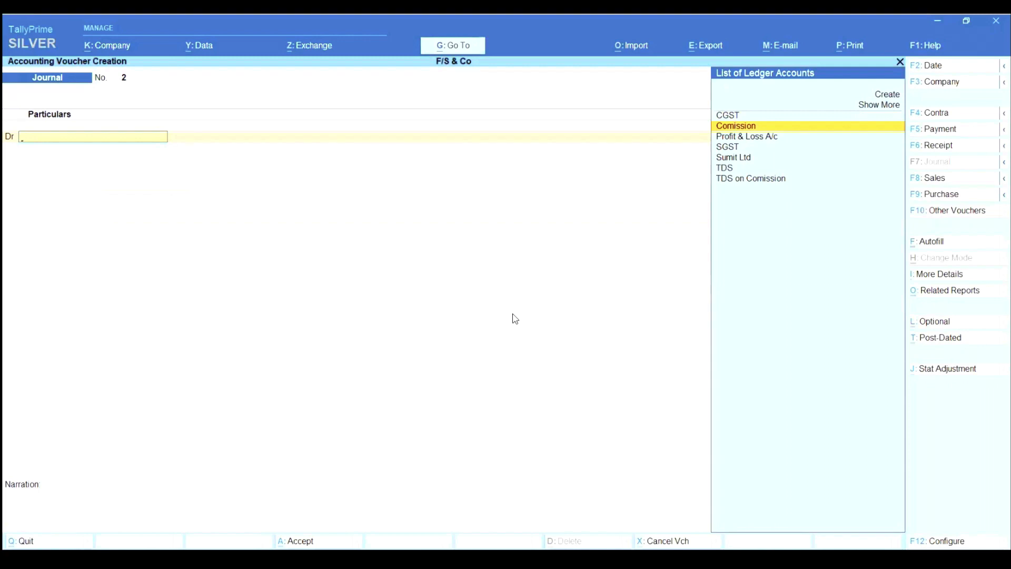
key("Return")
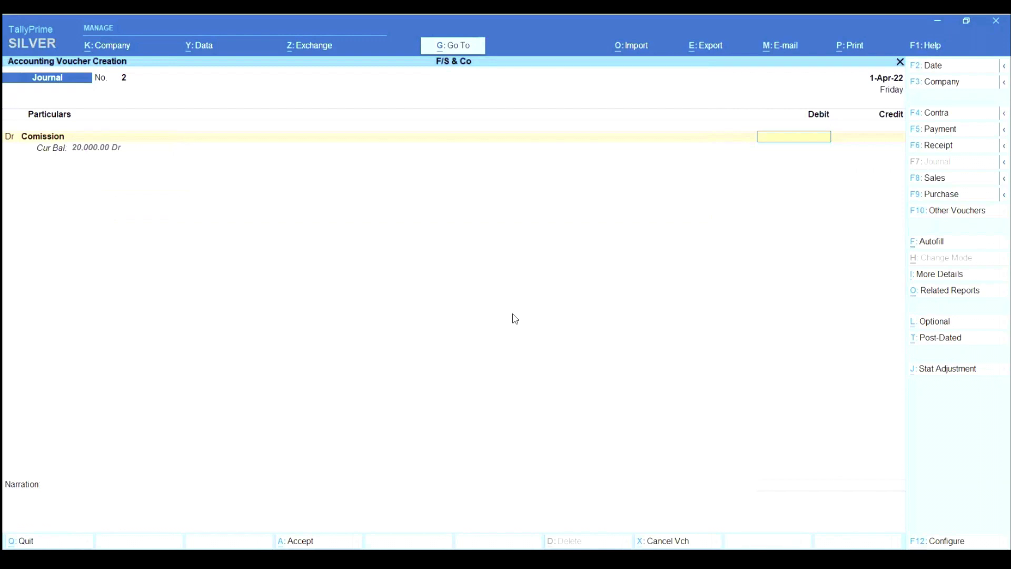
type("15000")
key("Return")
key("Return")
type("tds")
key("Return")
key("Return")
key("Up")
key("Up")
key("Return")
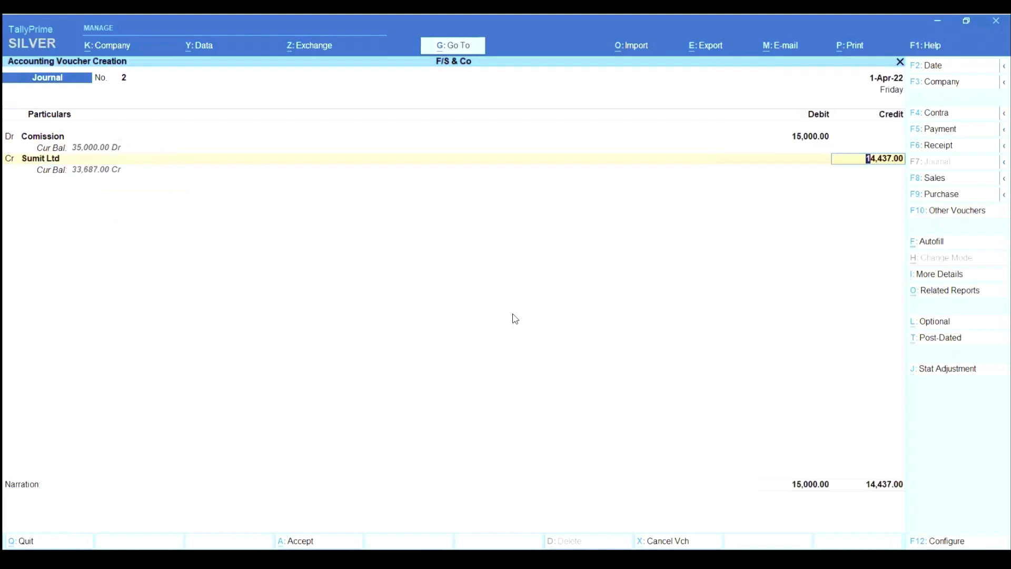
Step: Allocate Sumit Ltd's credit in the second voucher to New Ref 2 for 15,000
key("Return")
key("Return")
key("Return")
key("Return")
Step: Try changing the Comission debit to 10,000 and the Sumit Ltd credit line, and quit the voucher without saving
key("Up")
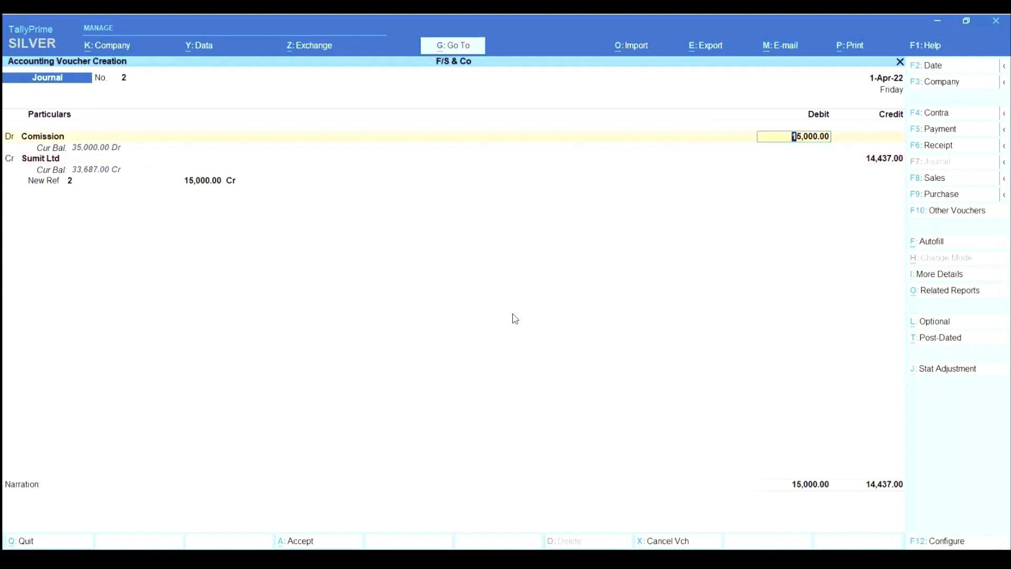
type("10,000")
key("Return")
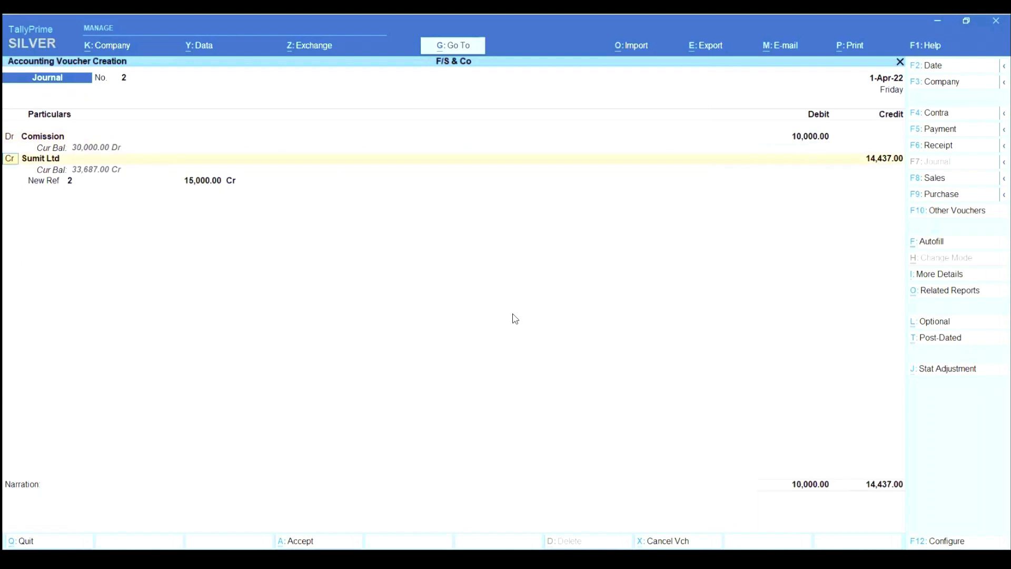
key("Return")
key("Up")
key("Up")
key("Up")
key("Up")
key("Down")
key("Down")
key("Down")
key("Up")
key("Up")
key("Up")
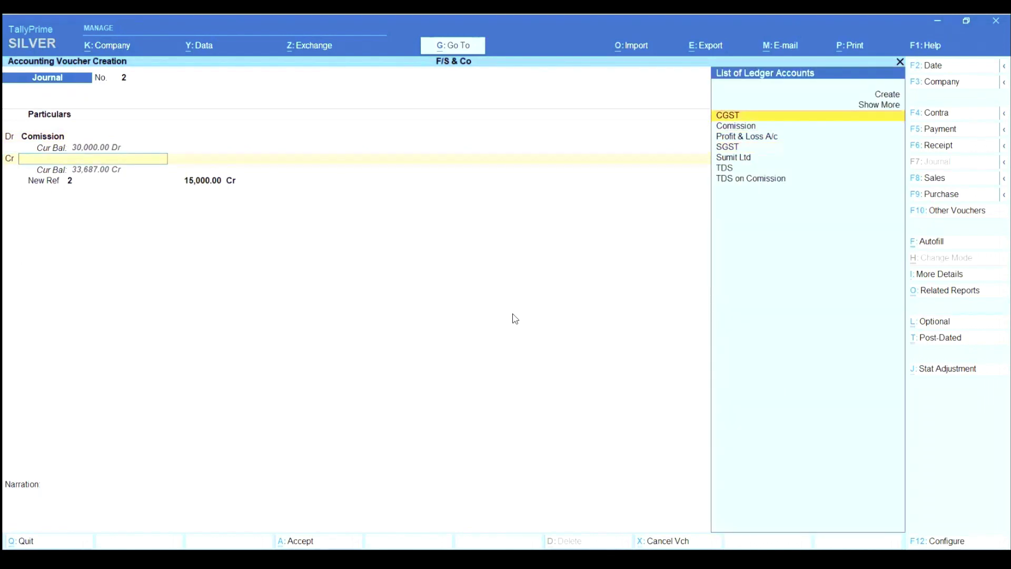
key("Escape")
key("y")
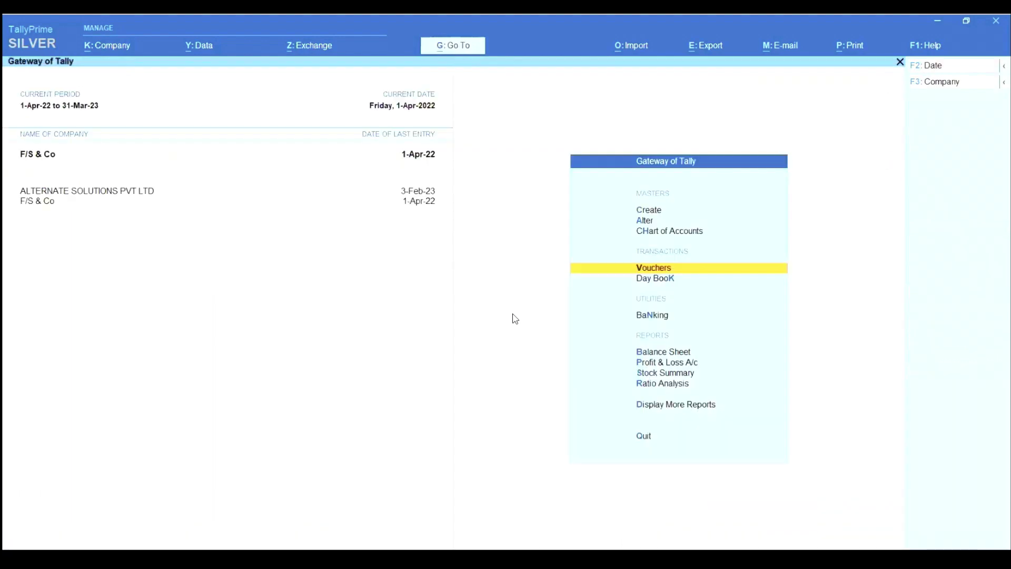
Step: Start the second journal voucher again, debiting Comission with 10000 and choosing Sumit Ltd as the credit ledger
key("Return")
key("Down")
key("Down")
key("Up")
key("Return")
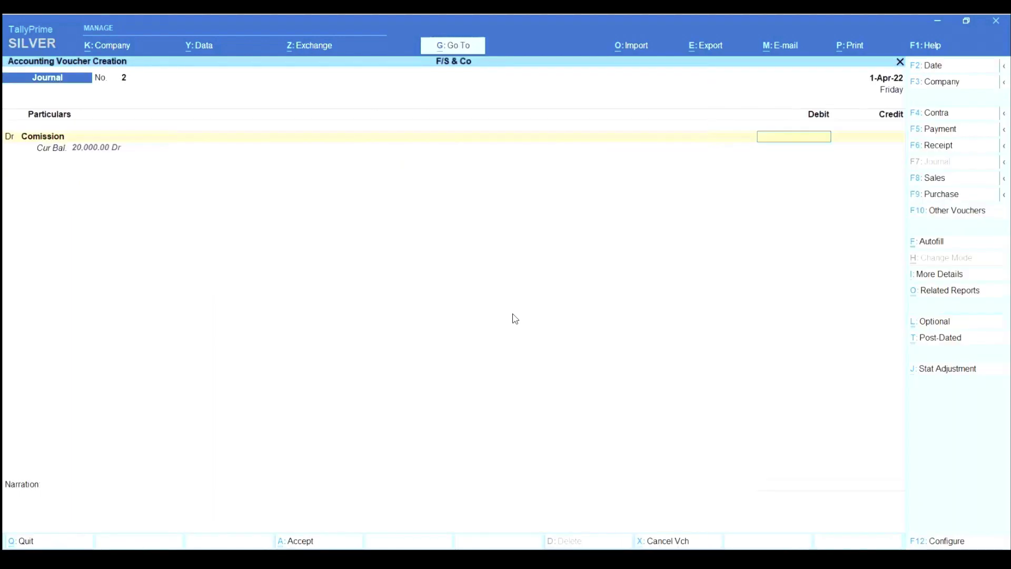
type("10000")
key("Return")
key("Return")
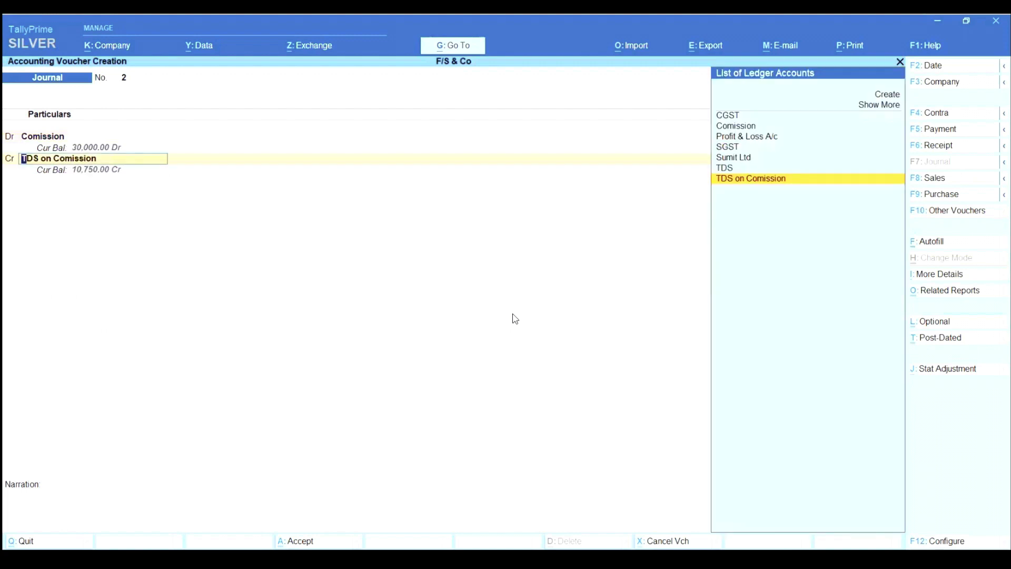
key("Up")
key("Up")
key("Return")
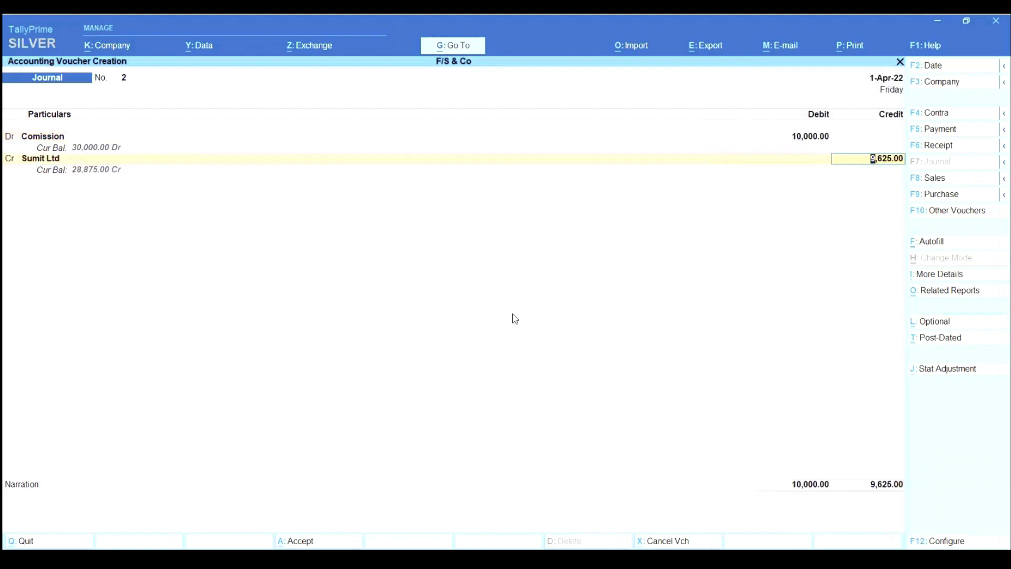
Step: Back out of the Sumit Ltd credit line and quit the restarted journal voucher without saving
key("BackSpace")
key("BackSpace")
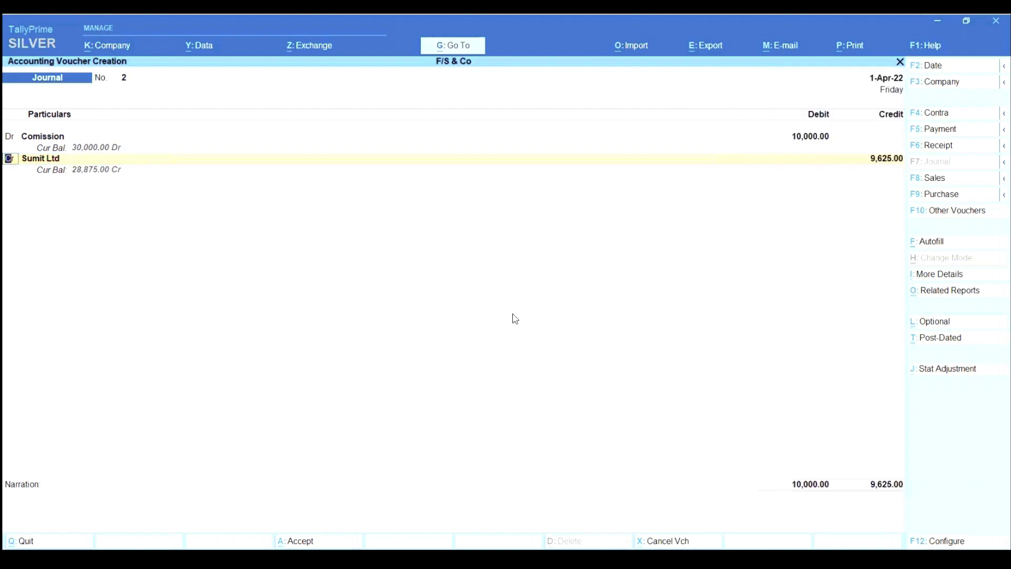
key("BackSpace")
key("Escape")
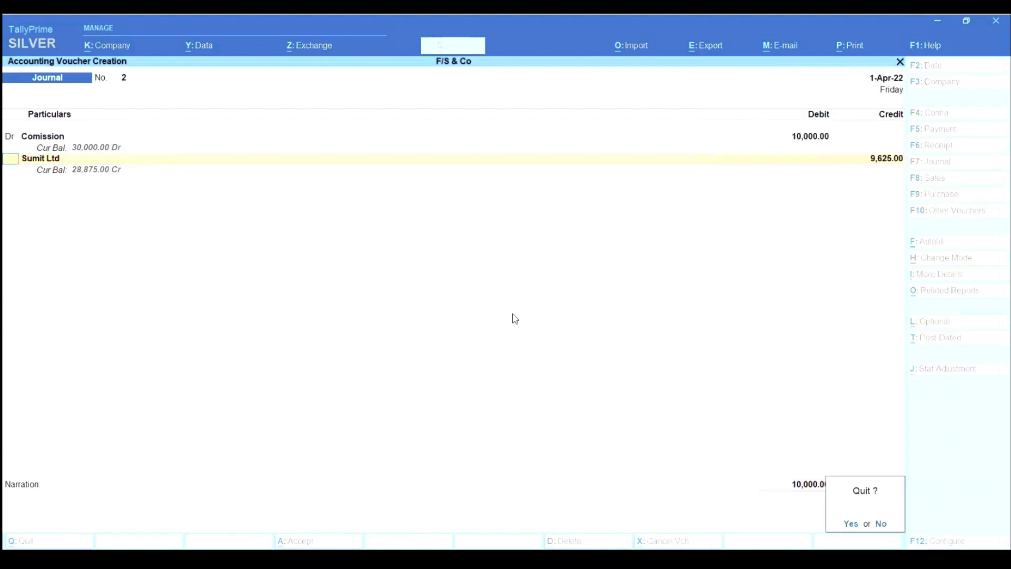
key("y")
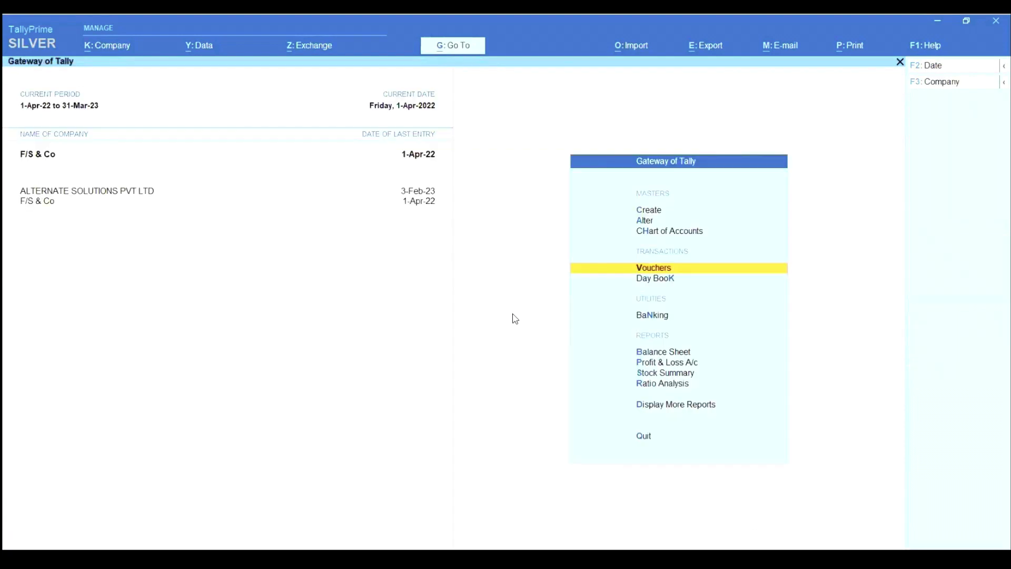
Step: Open the Balance Sheet of F/S & Co in detailed view
key("Down")
key("Down")
key("Down")
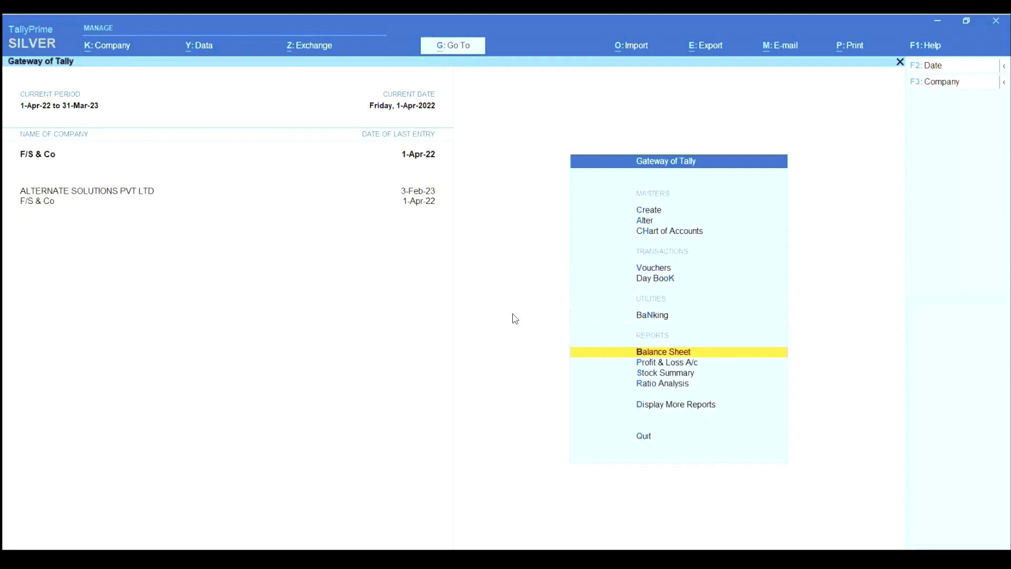
key("Return")
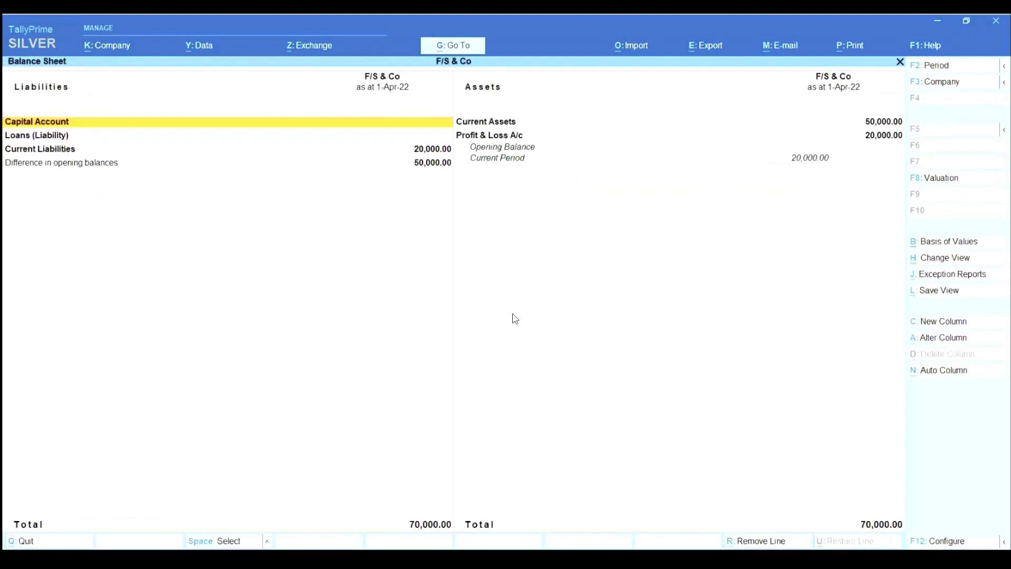
key("alt+F5")
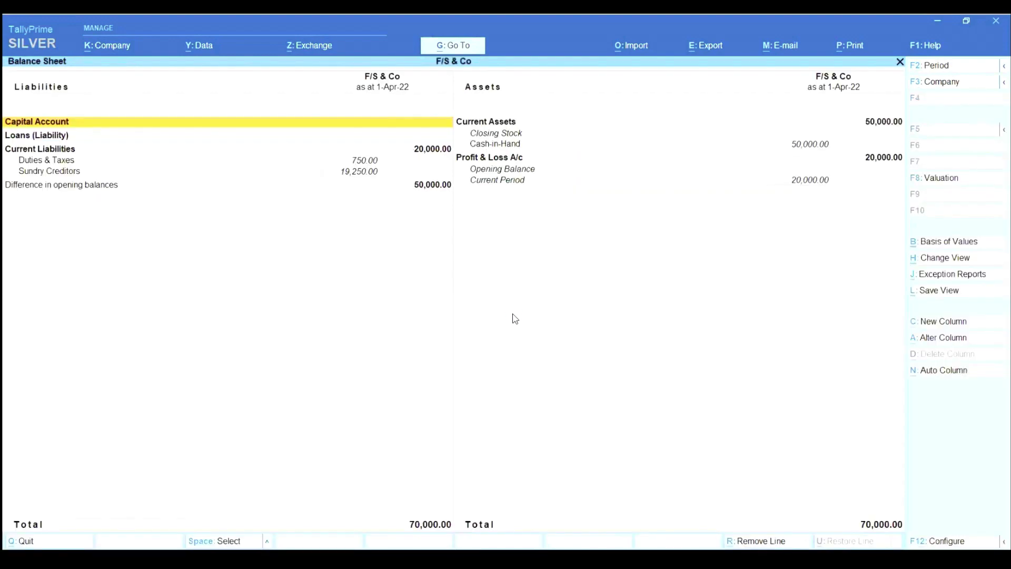
Step: Examine the Duties & Taxes and Sundry Creditors lines under Current Liabilities in the Balance Sheet
key("Down")
key("Down")
key("Down")
key("space")
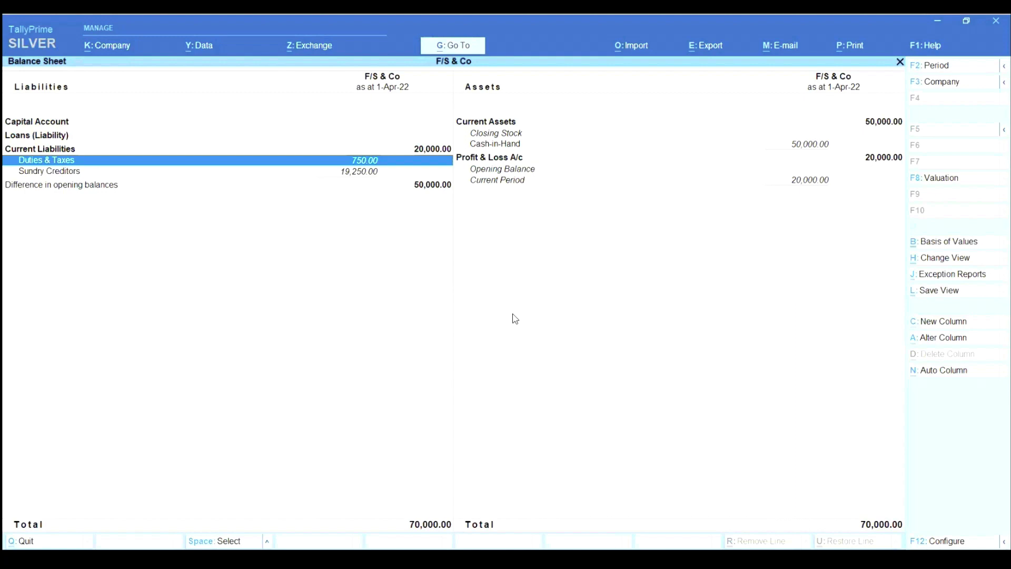
key("Down")
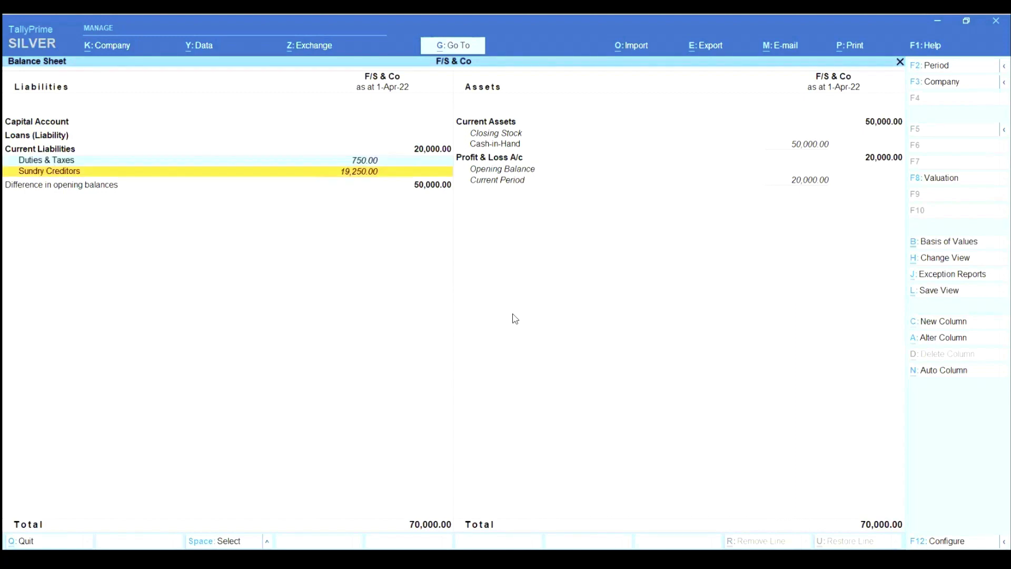
key("space")
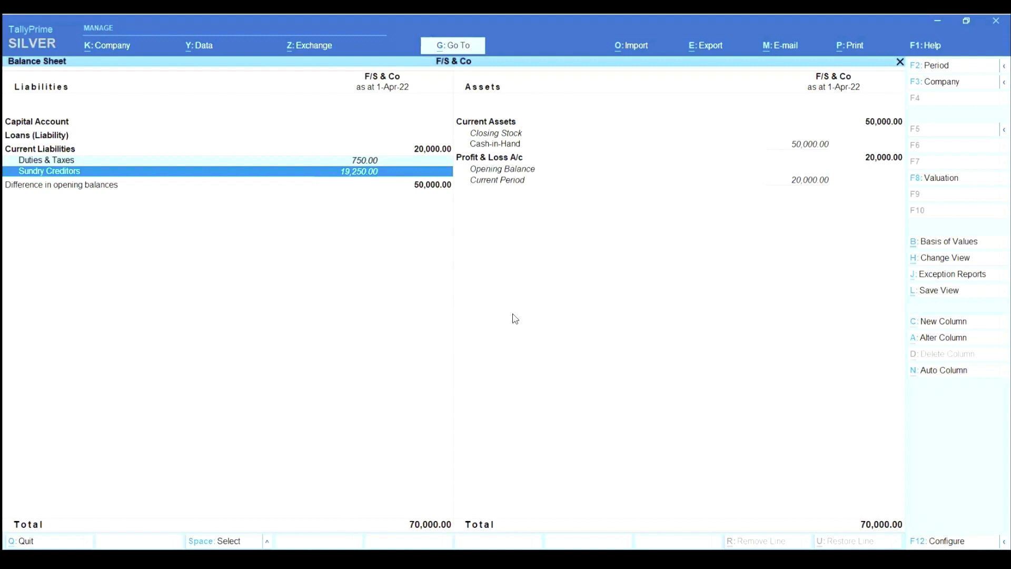
key("space")
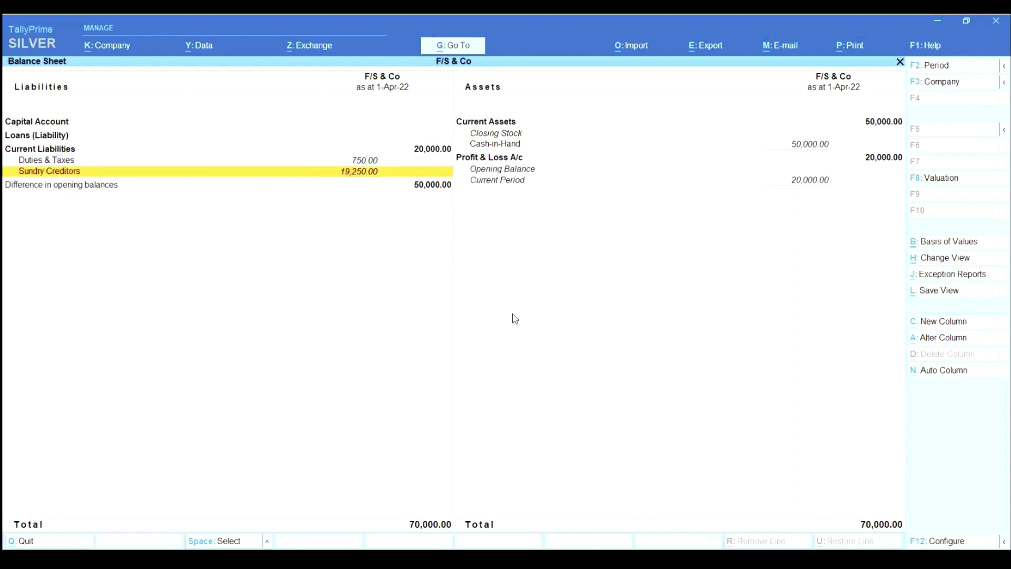
Step: Start a payment voucher from the Cash account and choose Sumit Ltd as the ledger to pay
key("Escape")
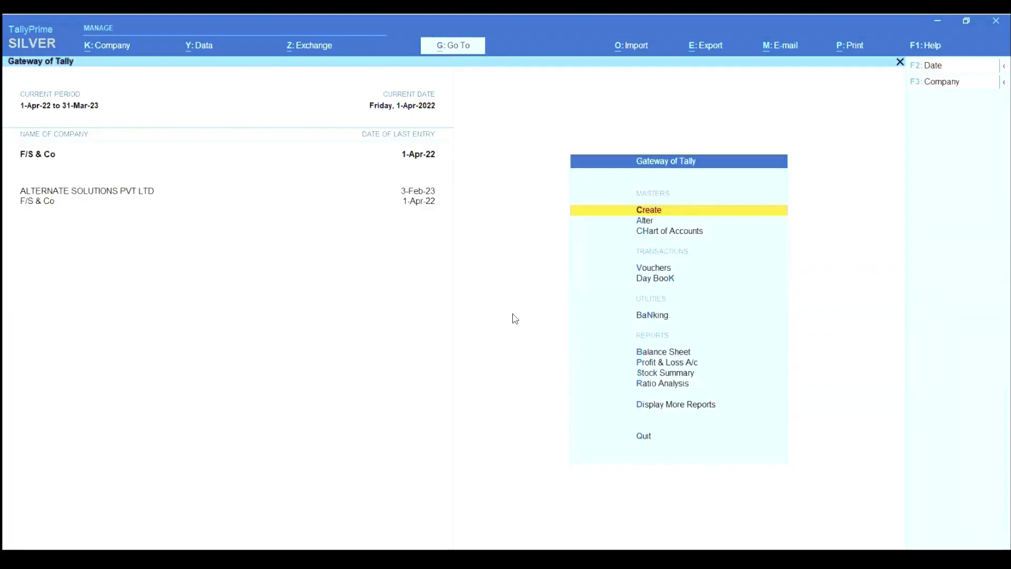
key("v")
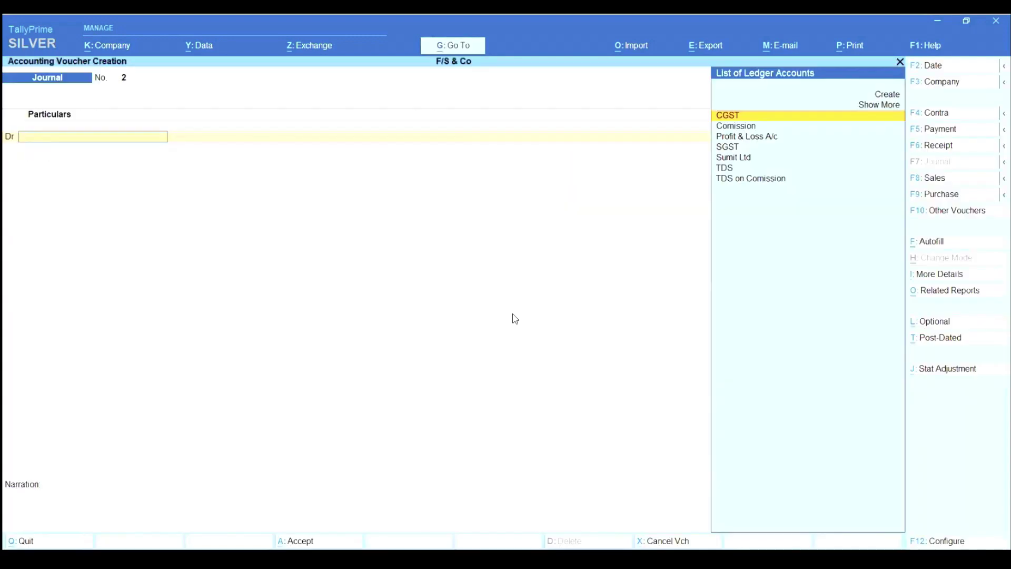
key("F5")
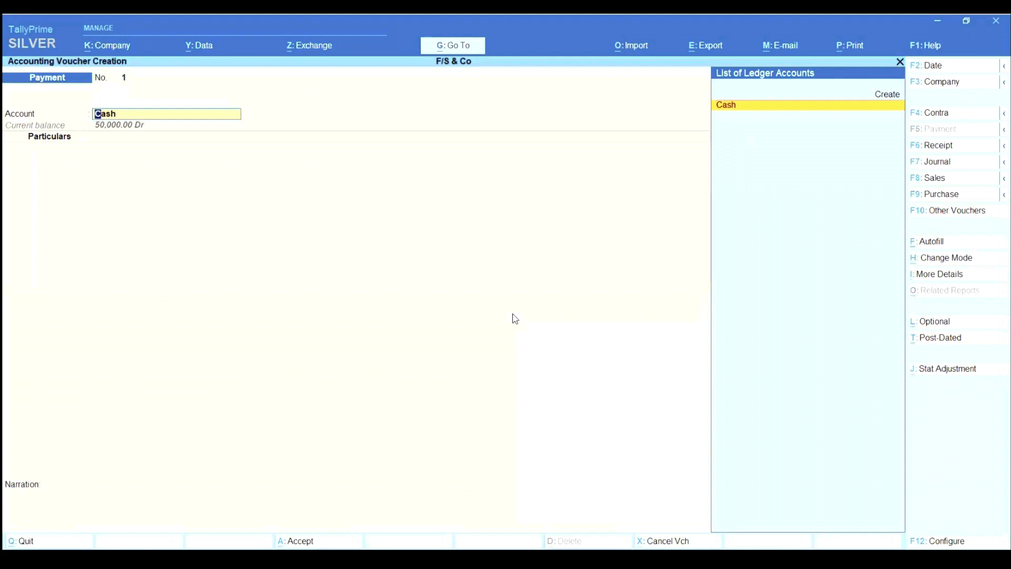
key("Return")
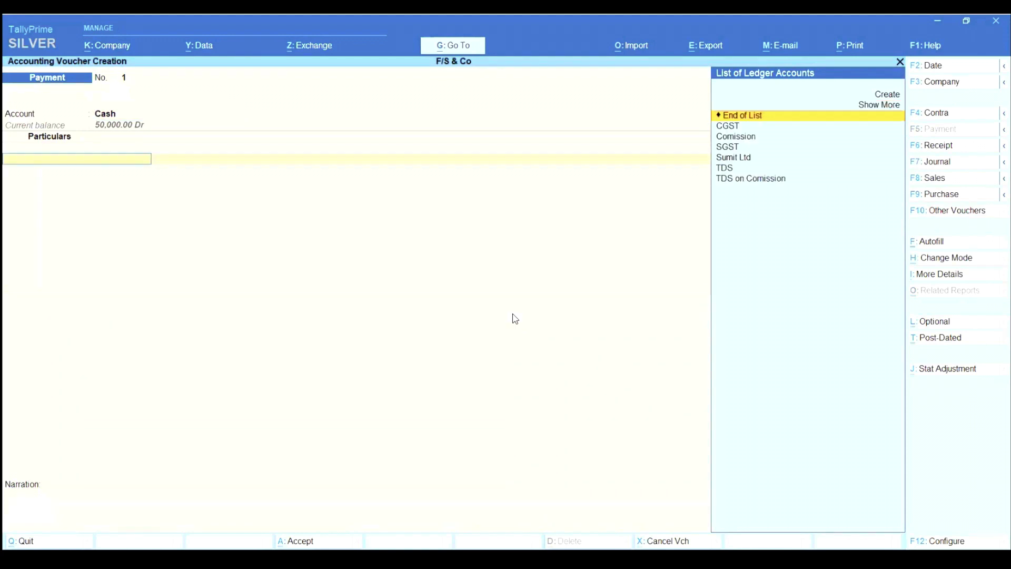
key("Down")
key("Down")
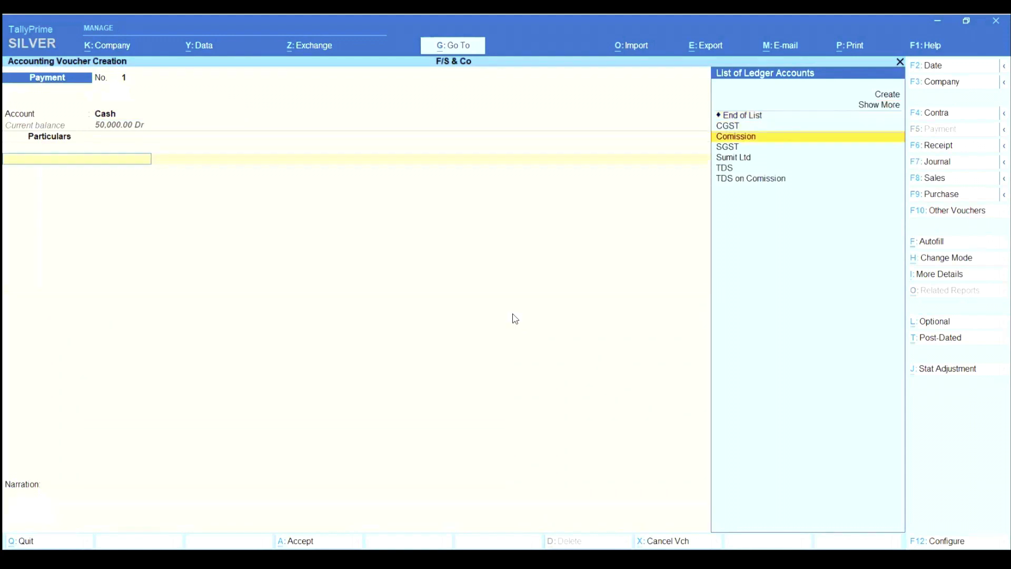
key("Down")
key("Down")
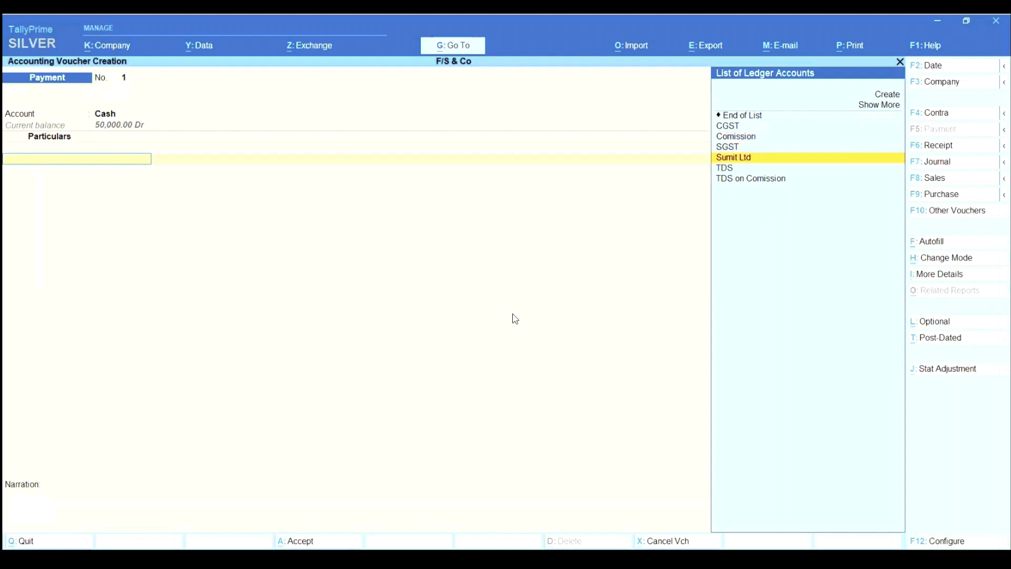
key("Return")
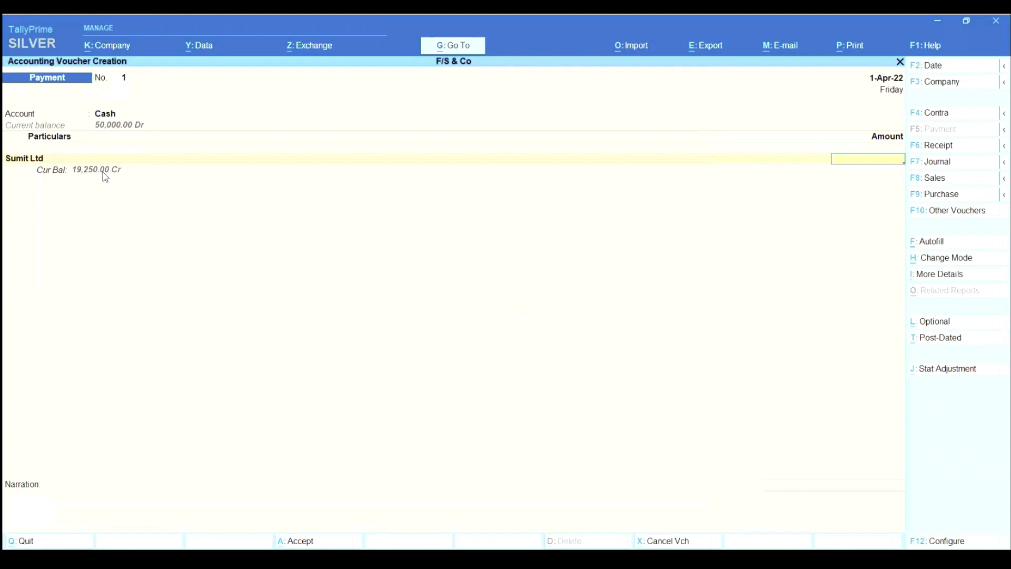
Step: Enter 19250 for Sumit Ltd and allocate it as Agst Ref to pending bill 1
type("19250")
key("Return")
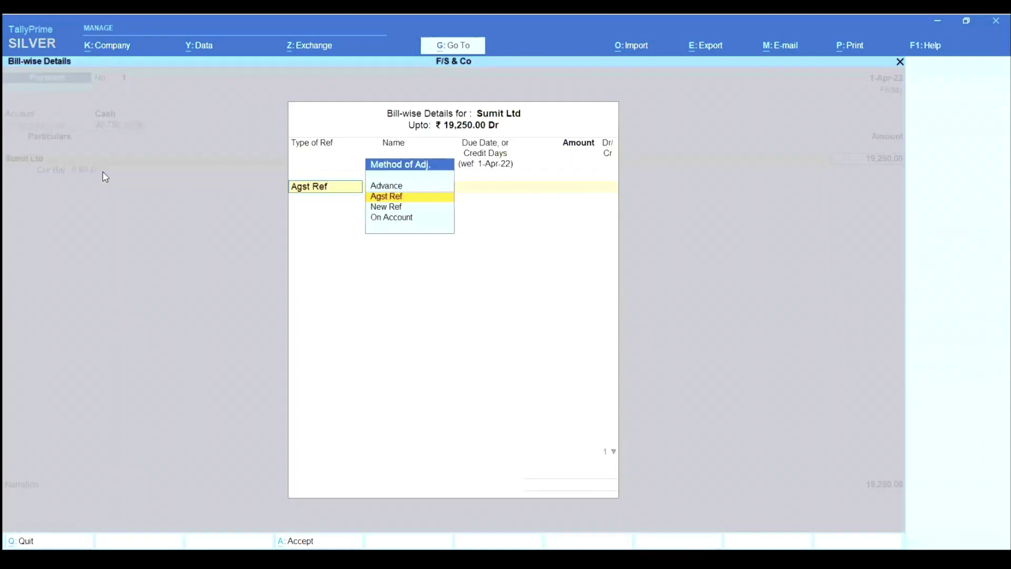
key("Return")
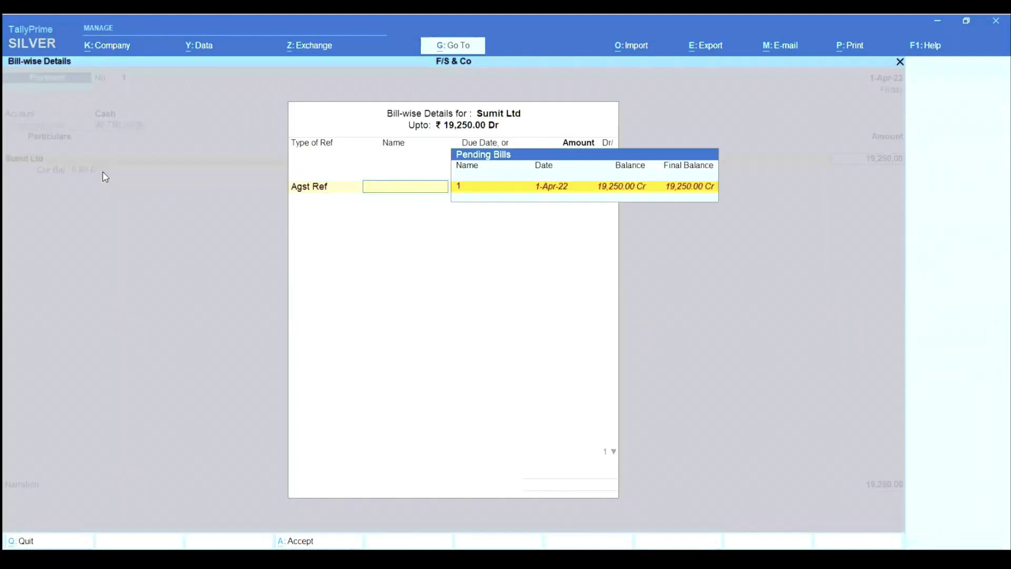
key("Return")
key("Return")
key("Return")
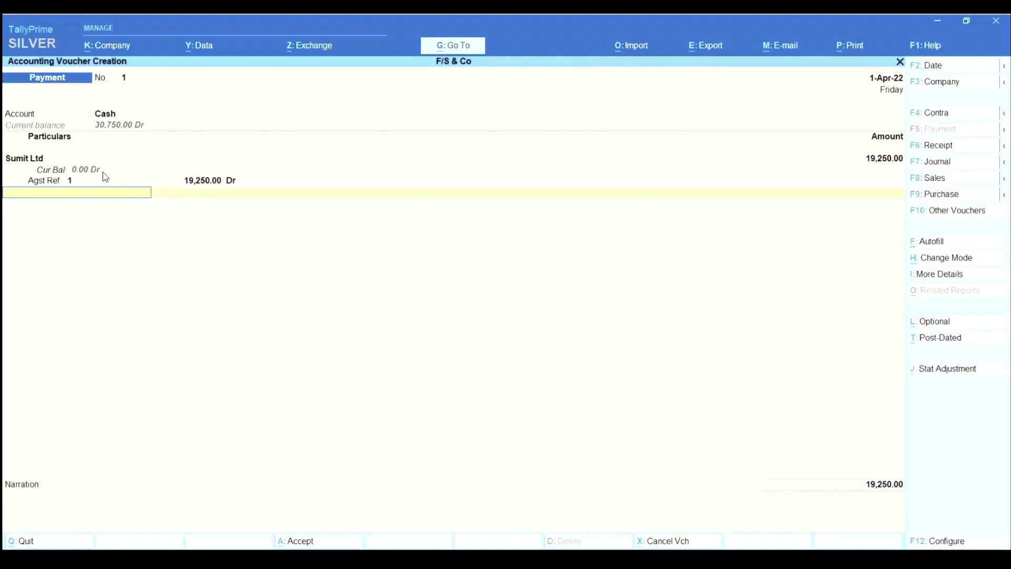
Step: Add a Cash line of 19,250 below Sumit Ltd in the payment voucher
key("Up")
key("Down")
key("Down")
key("Down")
key("Down")
key("Down")
key("Up")
key("Up")
type("CA")
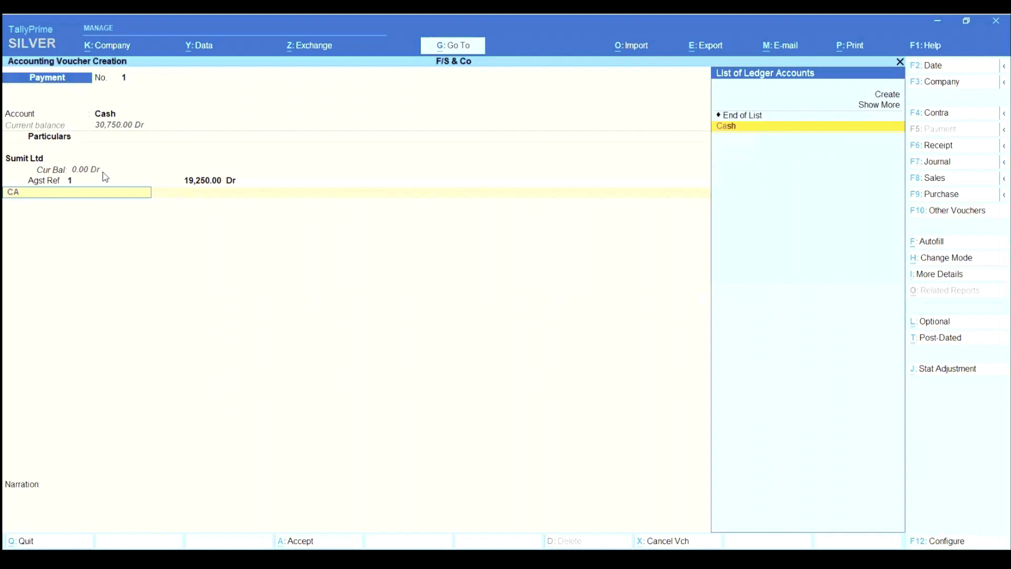
key("Return")
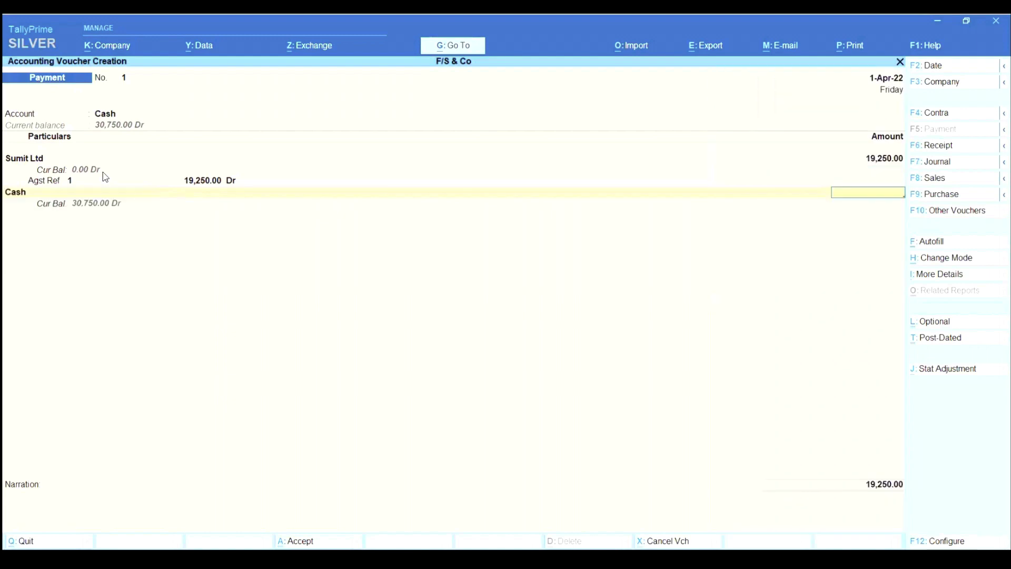
type("19,250")
key("Return")
Step: Save the Sumit Ltd payment voucher without a narration and quit voucher creation
key("Return")
key("Return")
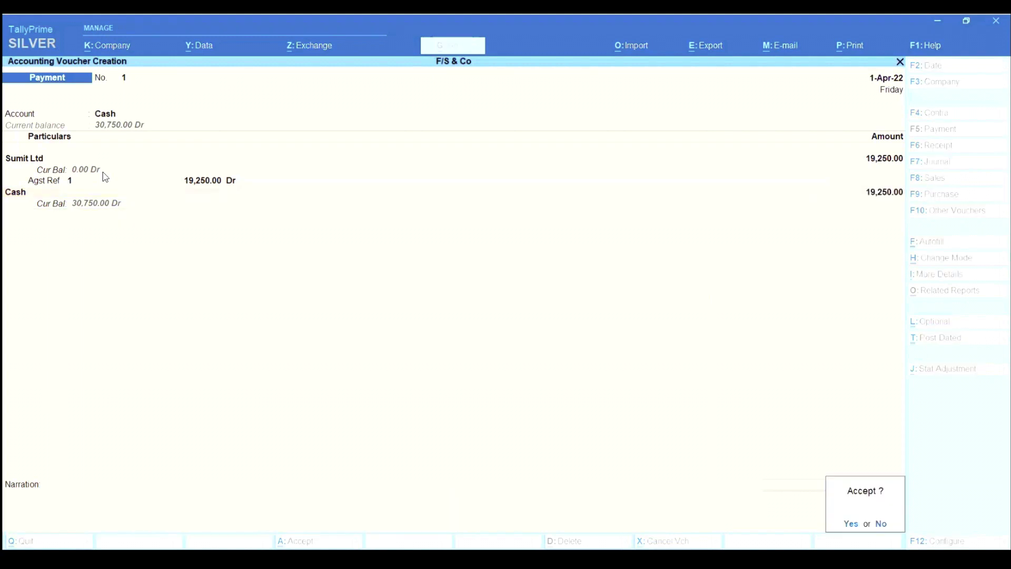
key("Return")
key("Escape")
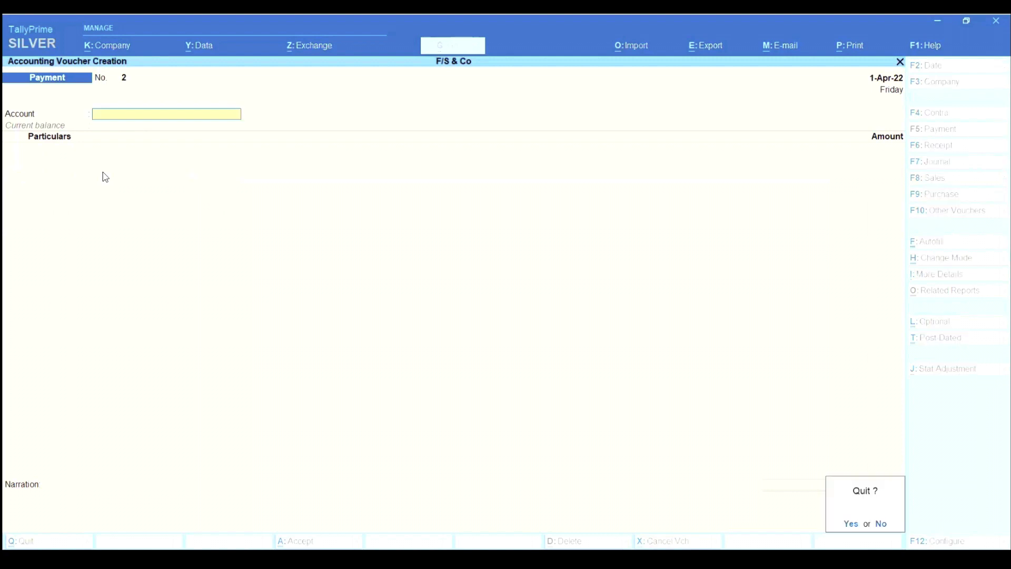
key("Return")
Step: Open the Balance Sheet and expand it to the detailed view
key("Escape")
key("Escape")
key("Down")
key("Down")
key("Down")
key("Down")
key("Down")
key("Down")
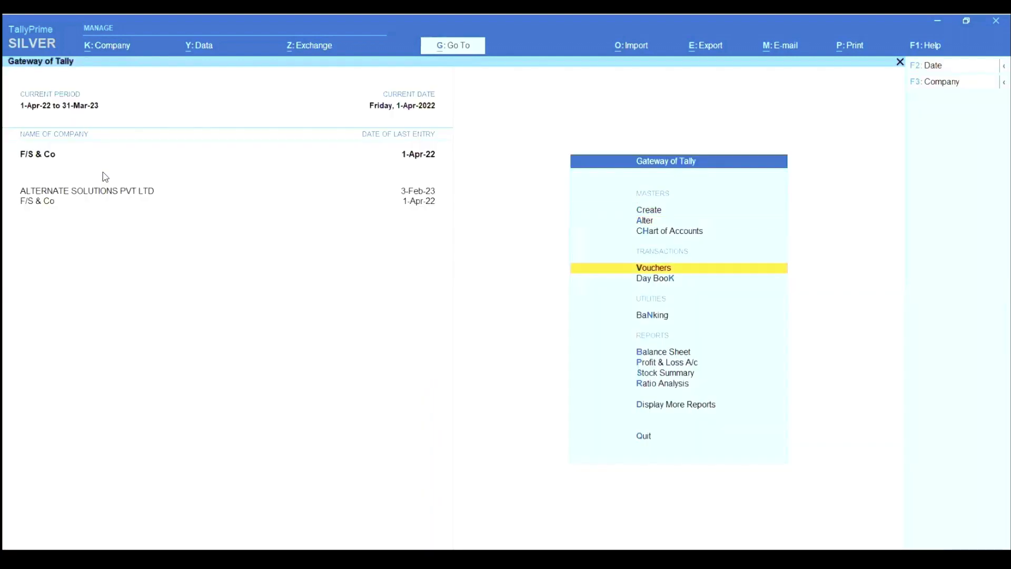
key("Return")
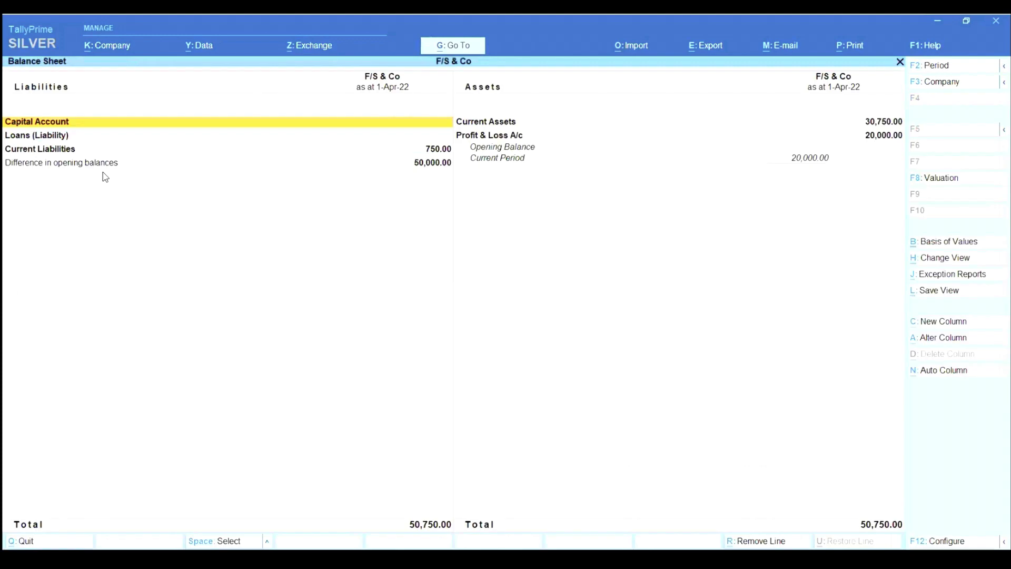
key("Down")
key("alt+F5")
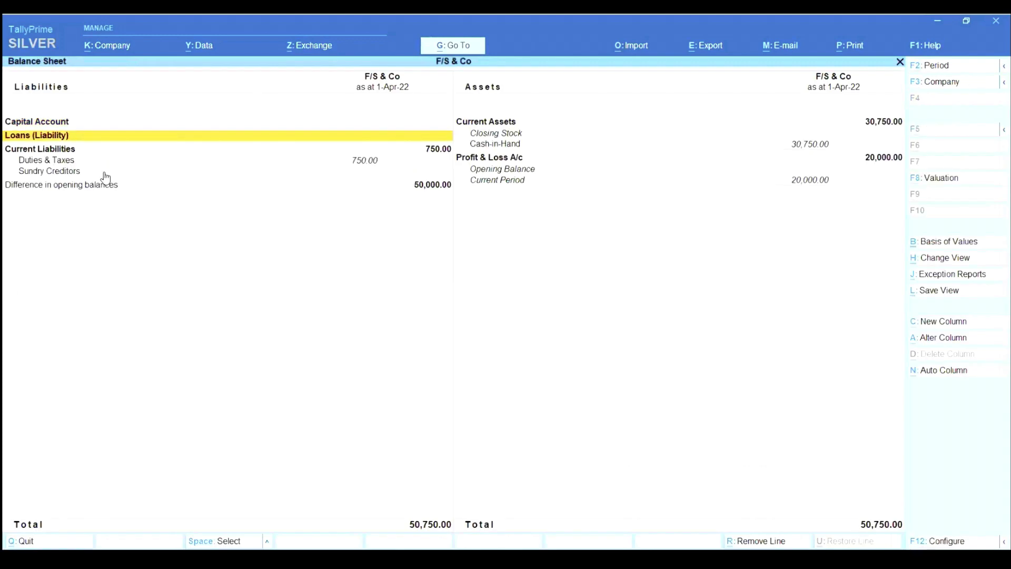
Step: Examine the Sundry Creditors and Duties & Taxes lines after the payment to Sumit Ltd
key("Down")
key("Down")
key("Down")
key("space")
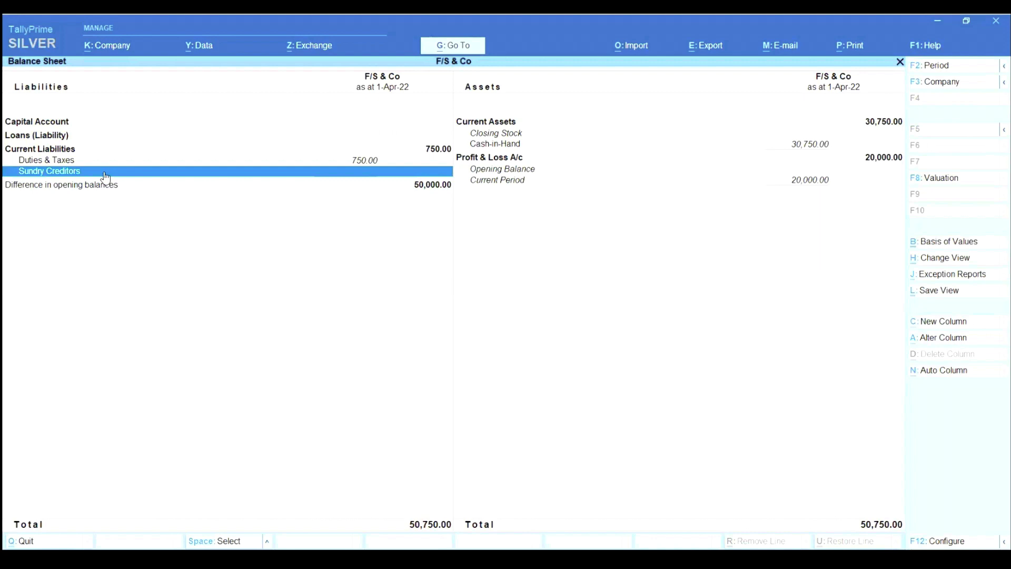
key("Up")
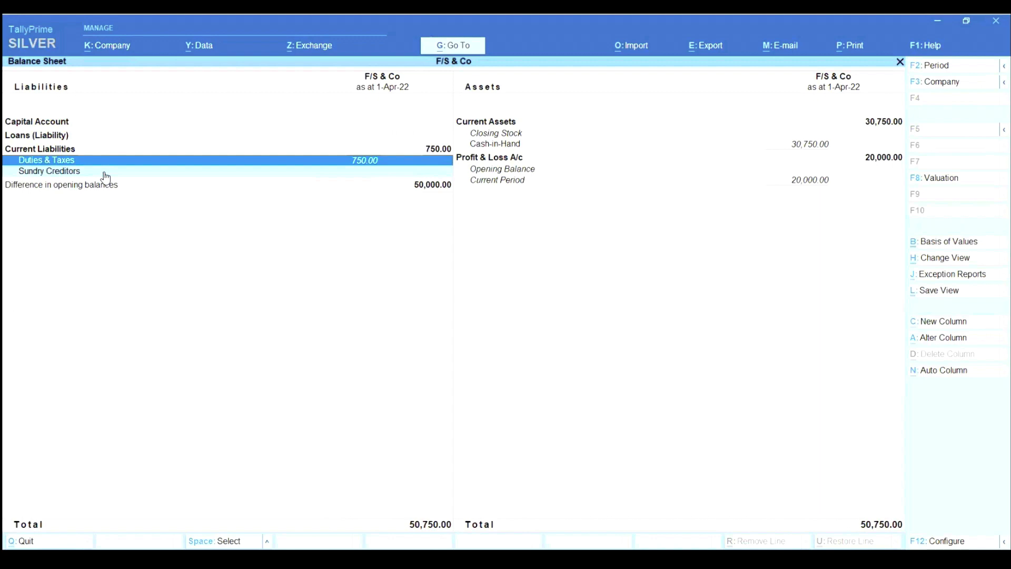
Step: Leave the Balance Sheet and start another payment voucher with Cash as the account
key("Escape")
key("Escape")
key("n")
key("v")
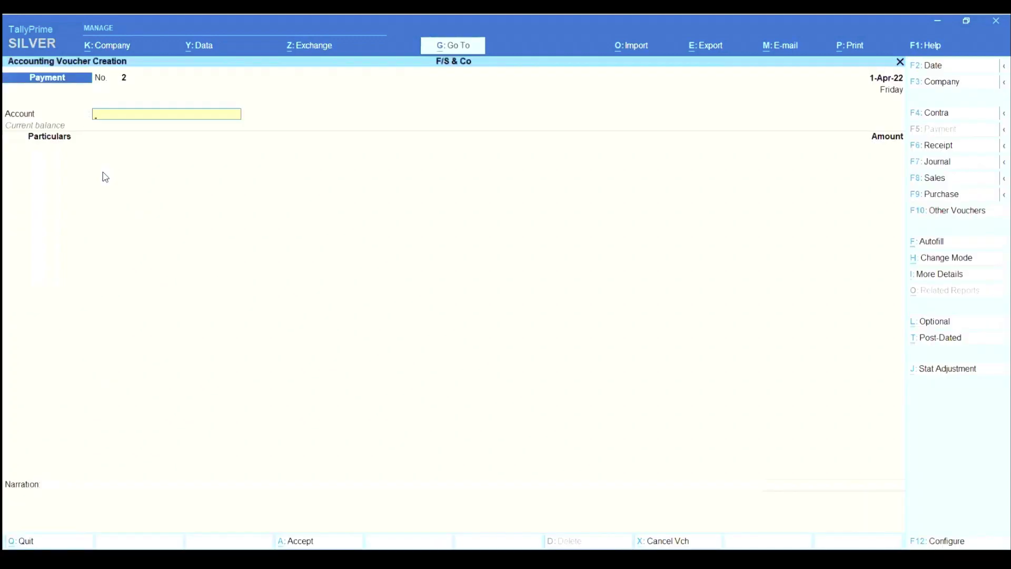
key("Return")
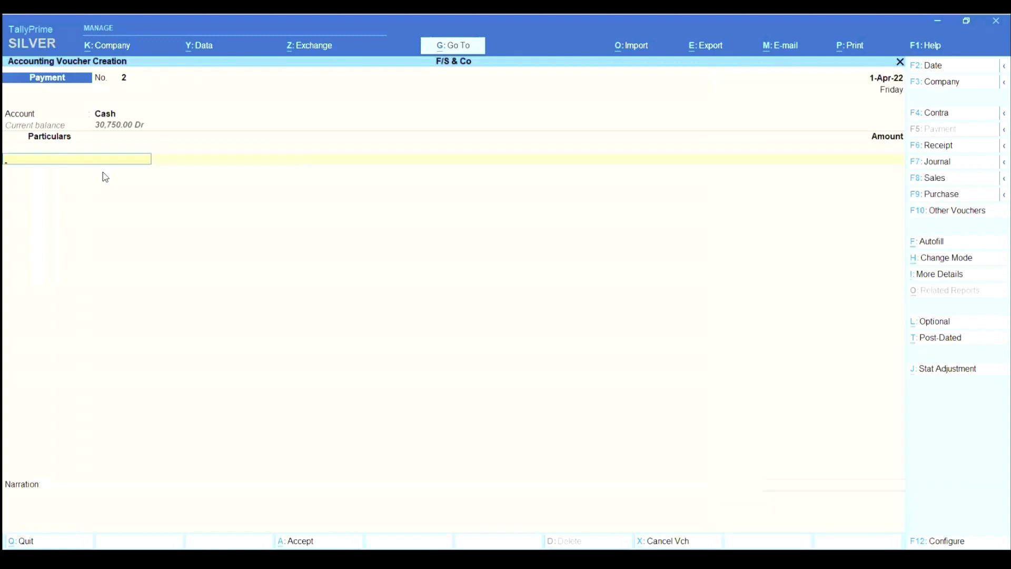
key("Up")
key("Down")
key("Down")
key("Down")
key("Down")
key("Down")
key("Down")
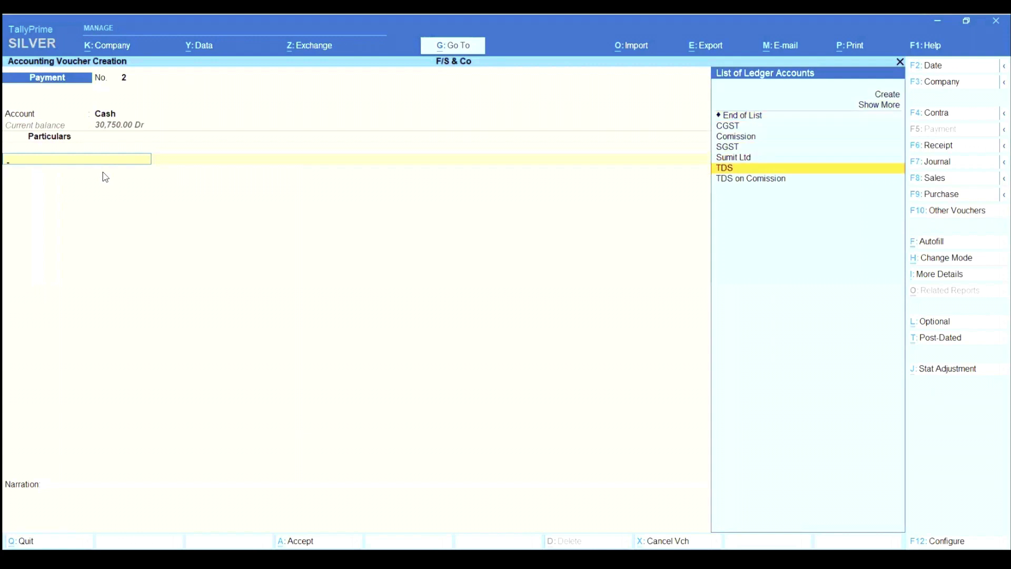
key("Return")
key("Return")
key("Escape")
key("Escape")
Step: Choose TDS on Comission as the ledger and settle 750.00 against Sumit Ltd's pending reference Jrnl / 1 / 13
key("Down")
key("Return")
key("Return")
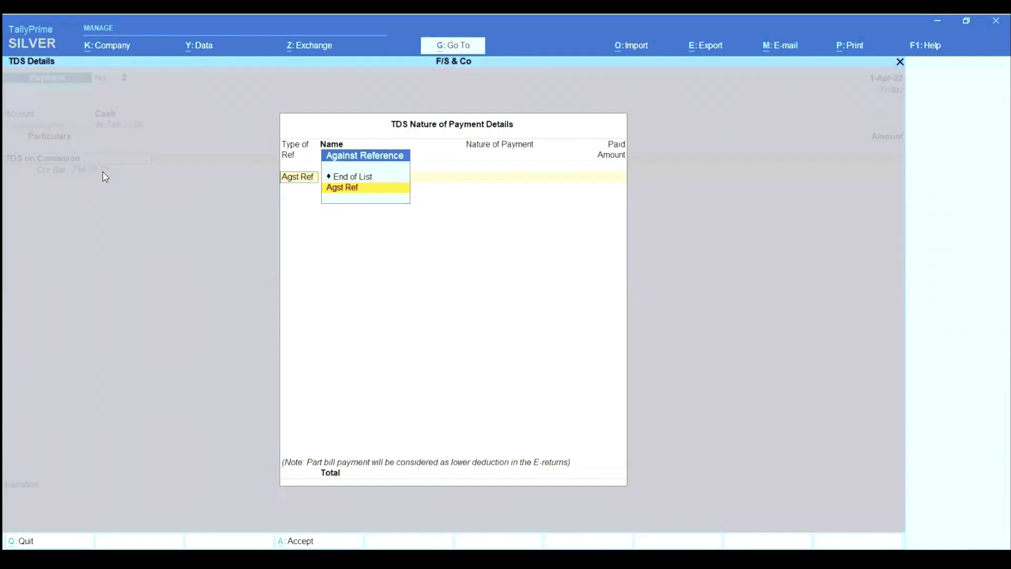
key("Return")
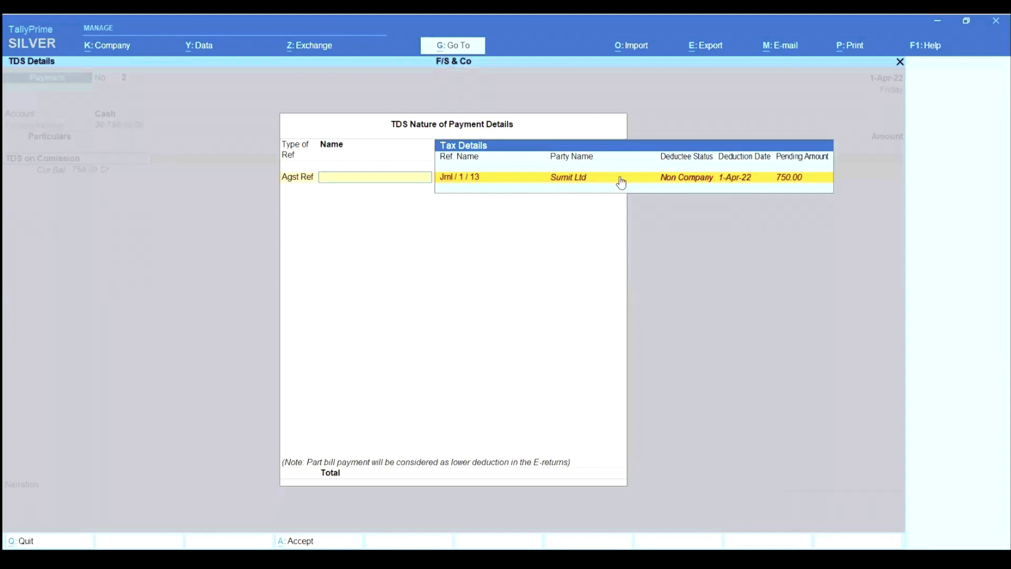
left_click(802, 188)
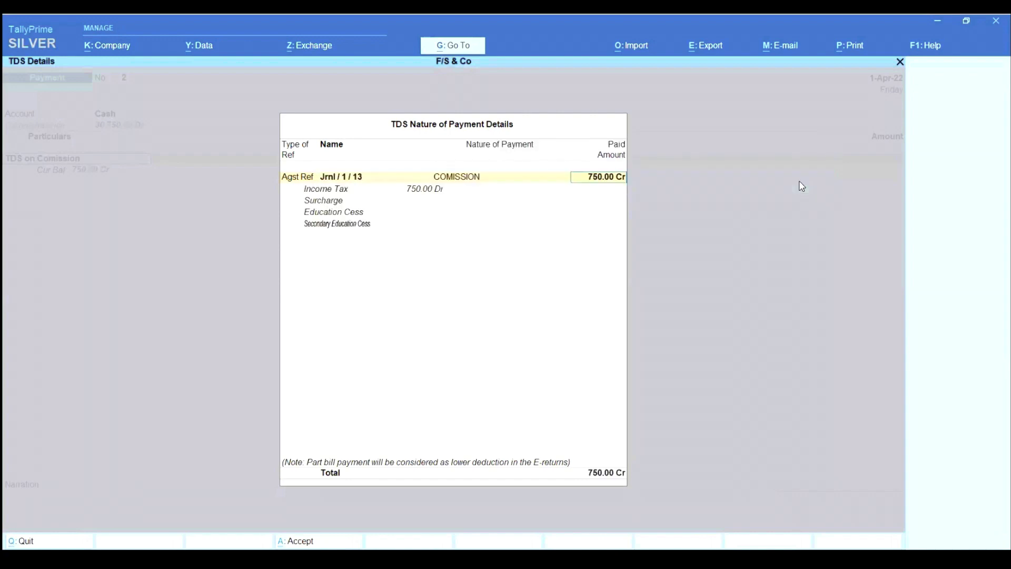
key("Return")
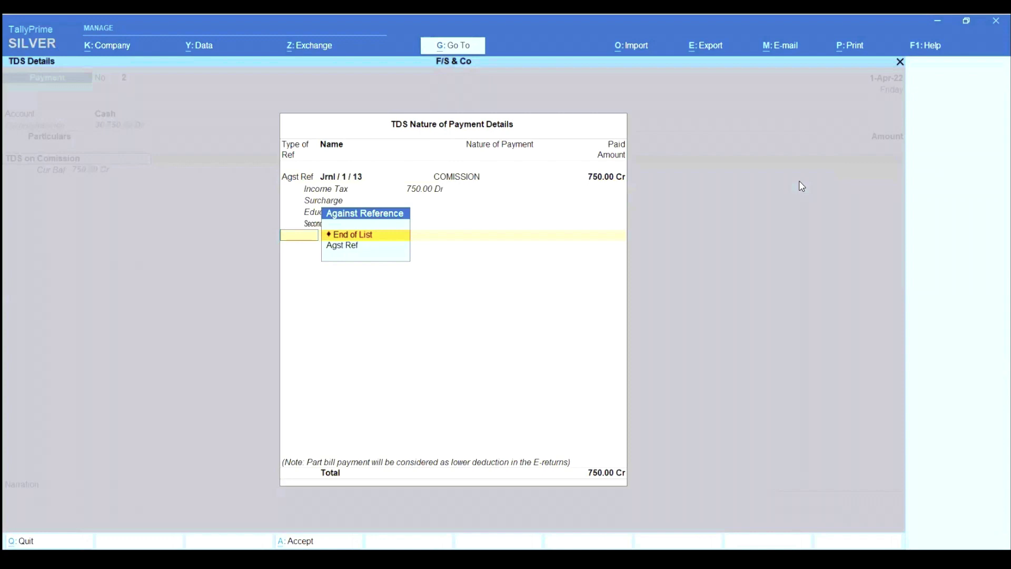
key("Return")
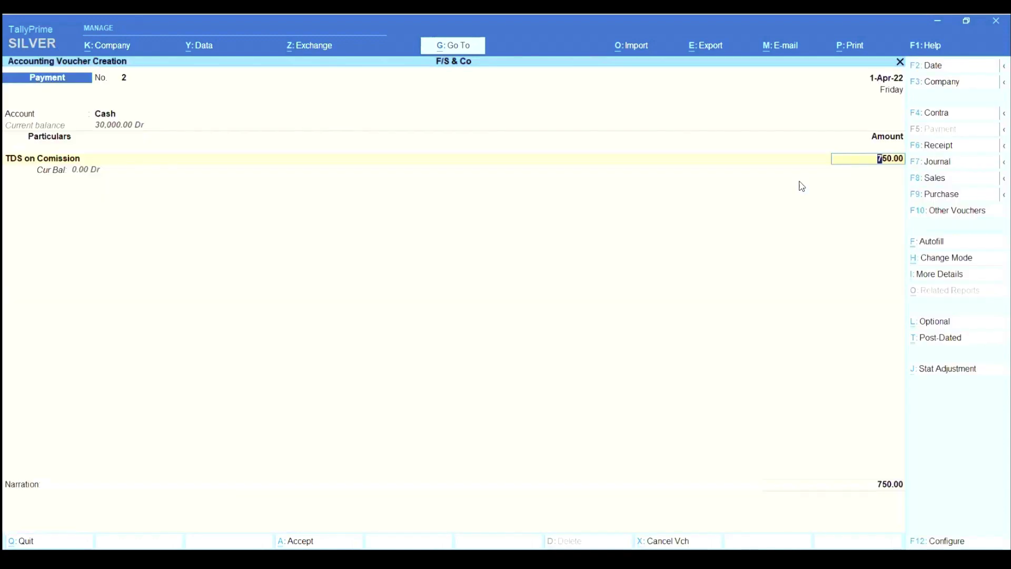
Step: Keep the TDS on Comission amount and add a Cash line of 750 to the payment voucher
key("Return")
key("Return")
key("BackSpace")
key("Return")
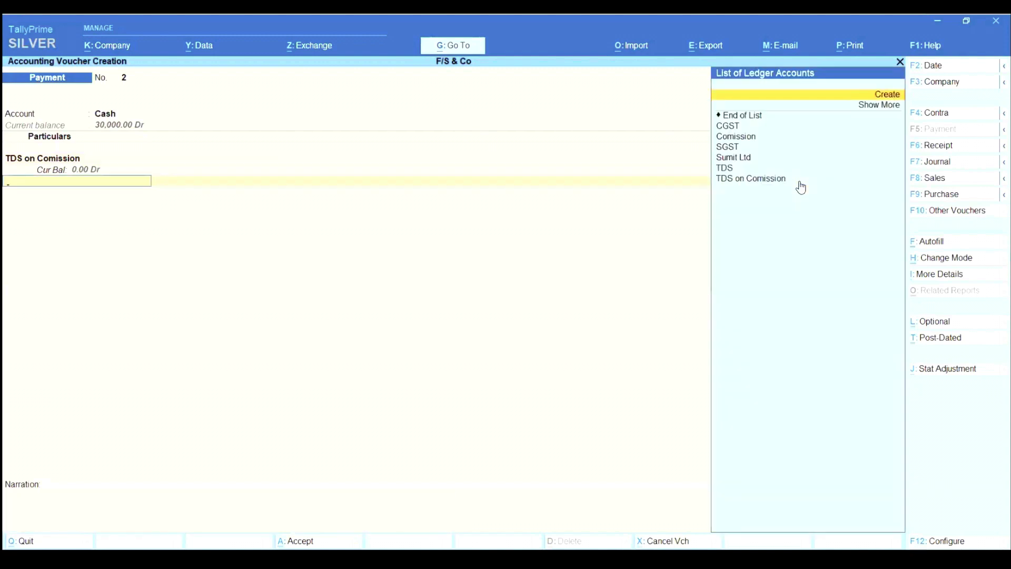
type("CAS")
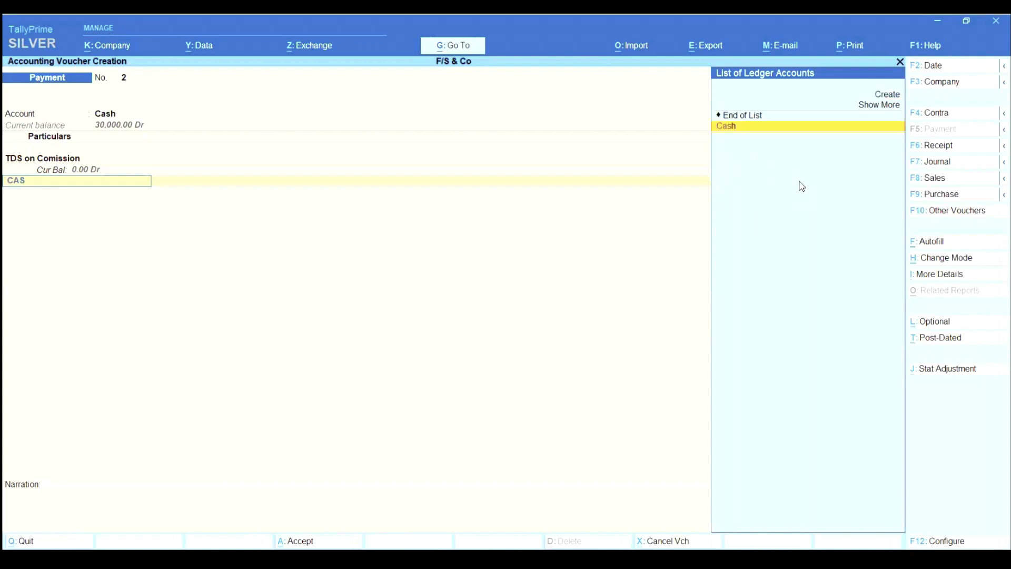
key("Return")
type("750")
key("Return")
Step: Save the TDS payment voucher without a narration and return to the Gateway of Tally
key("Return")
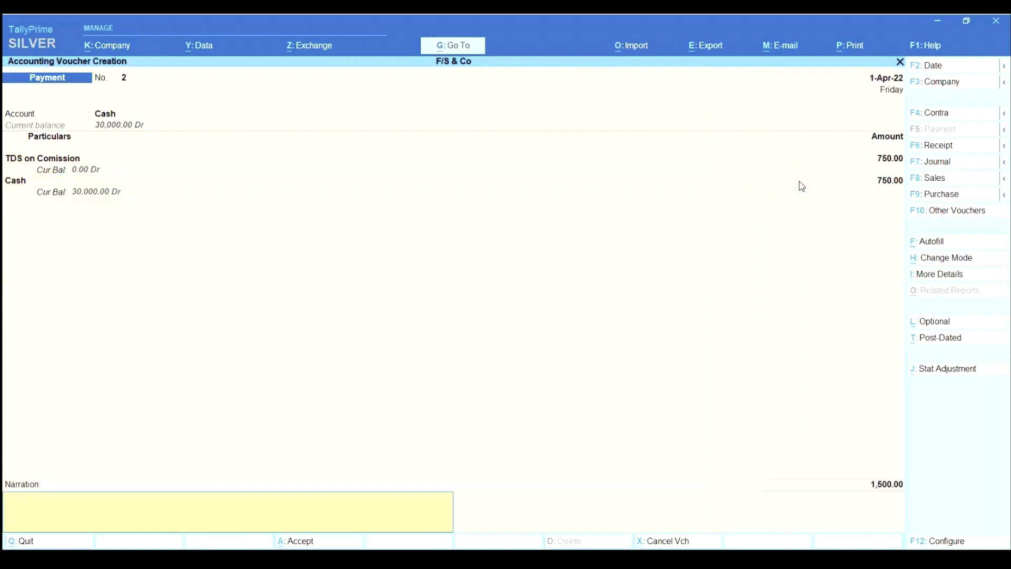
key("Return")
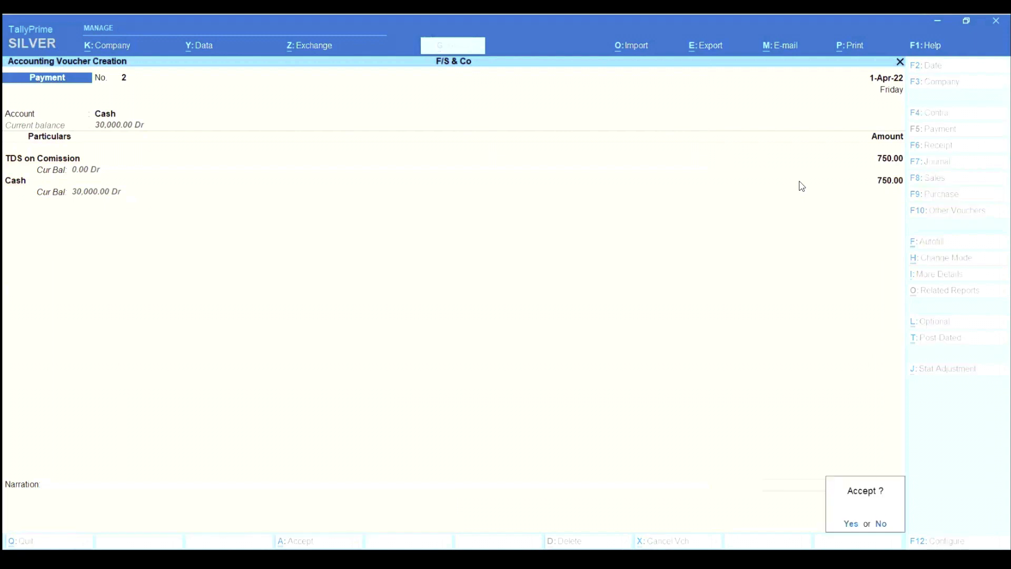
key("Return")
key("Escape")
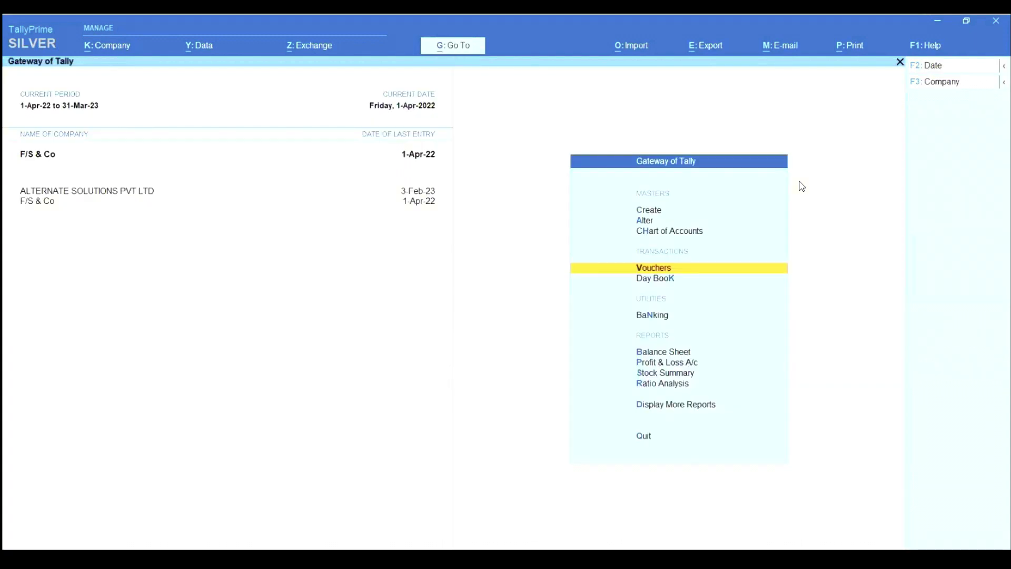
Step: Open the Balance Sheet in detailed view and check the Duties & Taxes and Sundry Creditors lines
key("b")
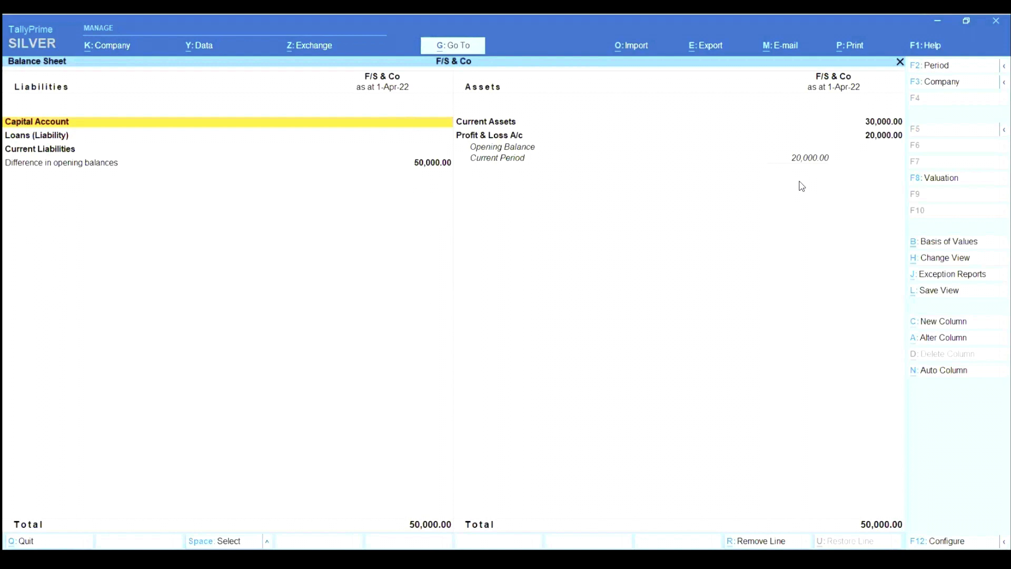
key("alt+F5")
key("Down")
key("Down")
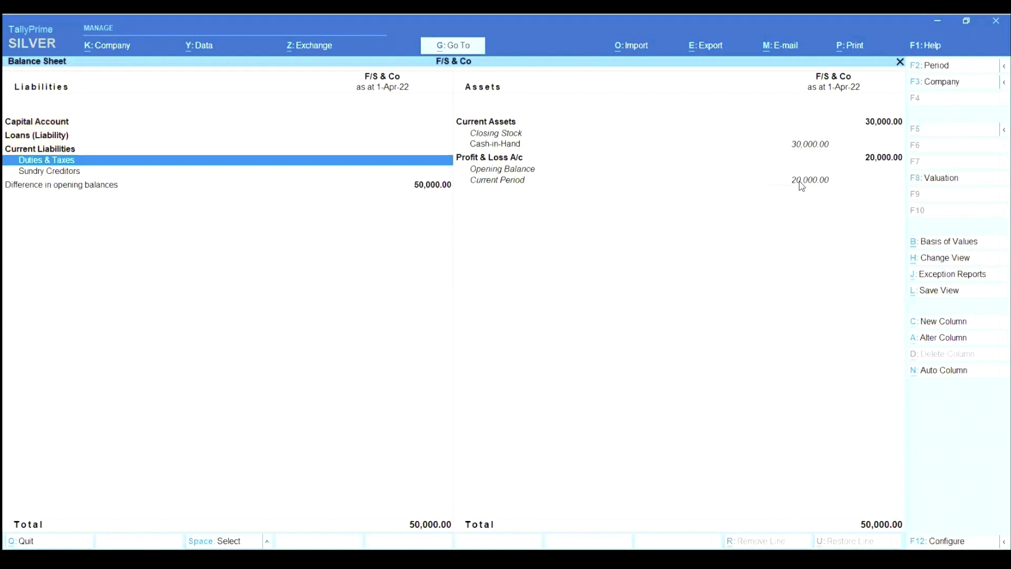
key("Down")
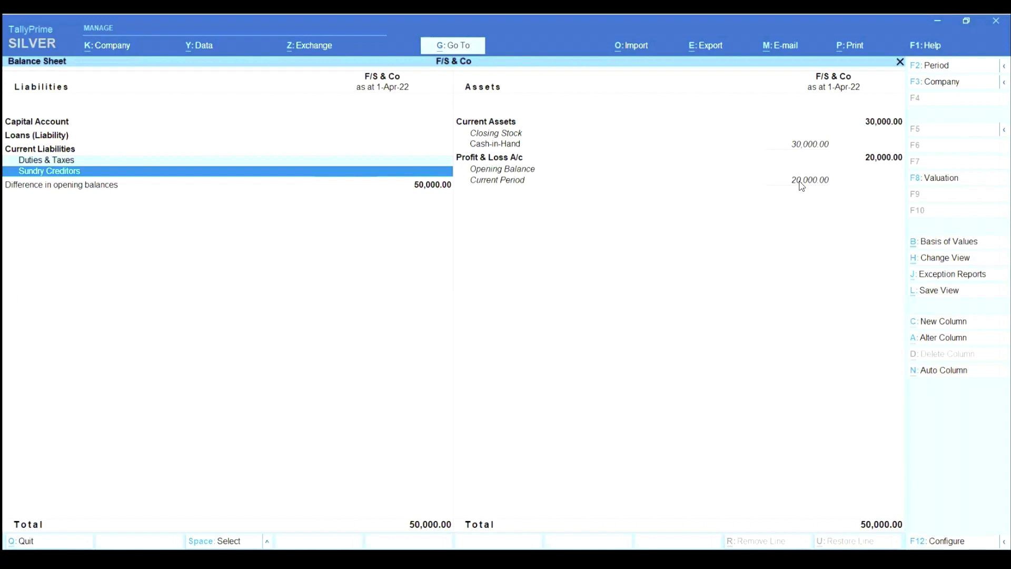
Step: Leave the Balance Sheet and open the list of TDS Reports under Statutory Reports
key("Escape")
key("Escape")
key("Escape")
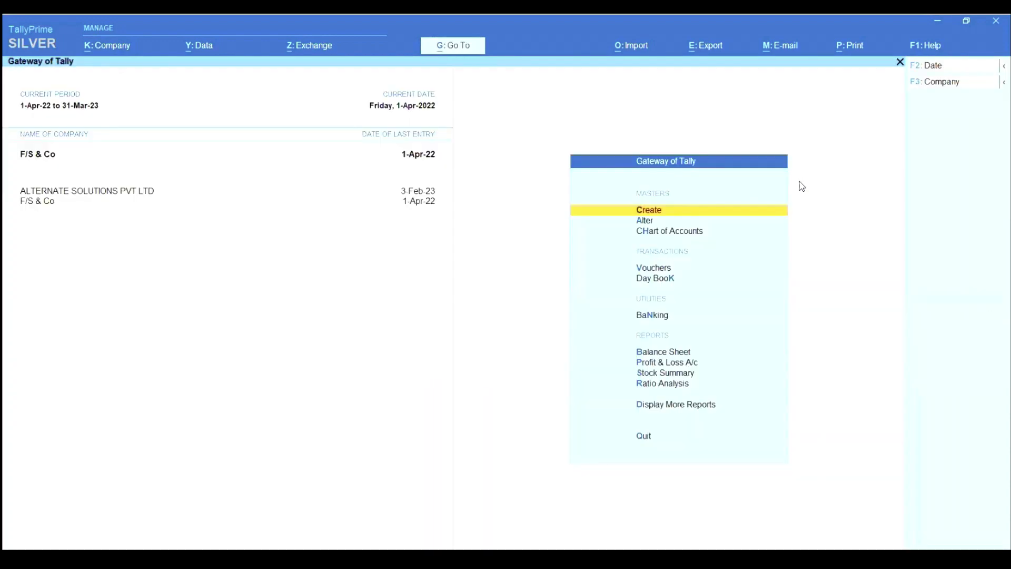
key("d")
key("Down")
key("Down")
key("Down")
key("Down")
key("Down")
key("Down")
key("Down")
key("Down")
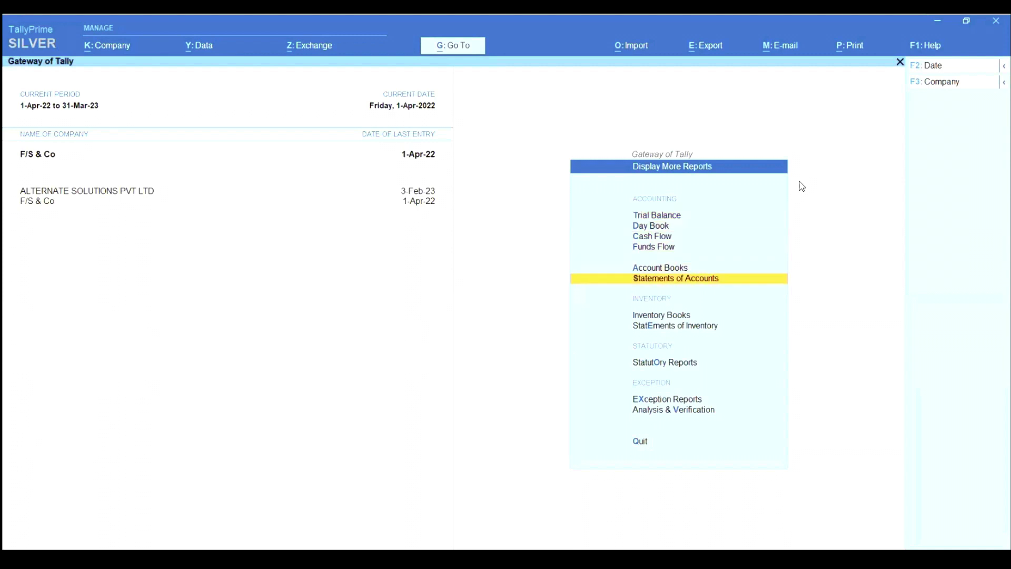
key("Return")
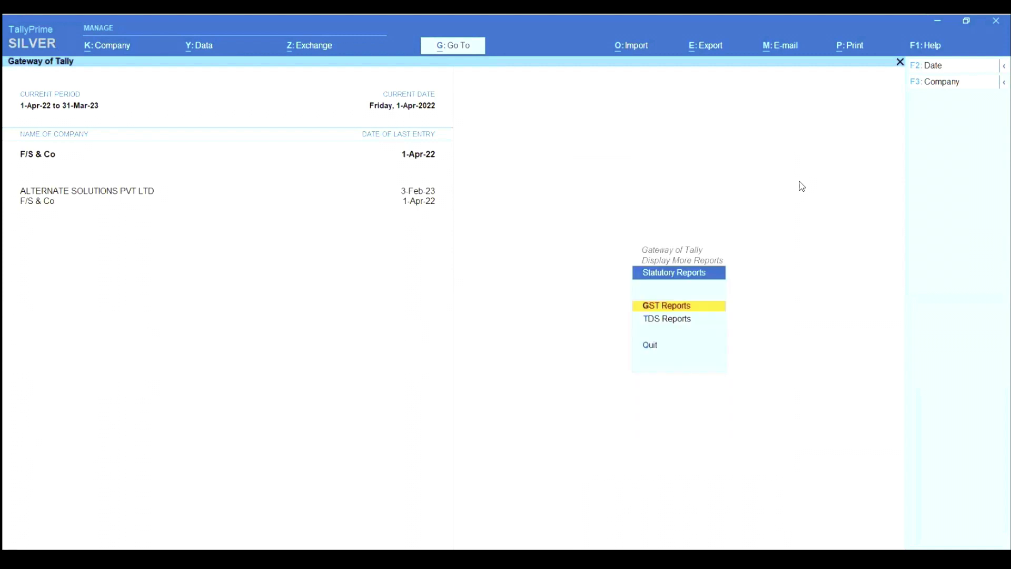
key("Down")
key("Return")
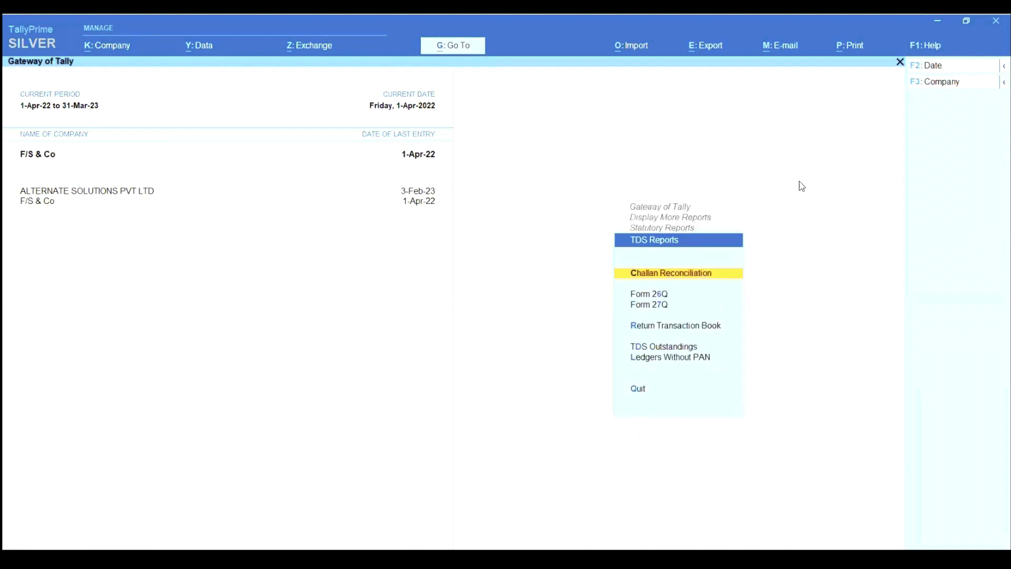
Step: Open Form 26Q and examine the Deduction at Normal Rate line under Deduction Details
key("Down")
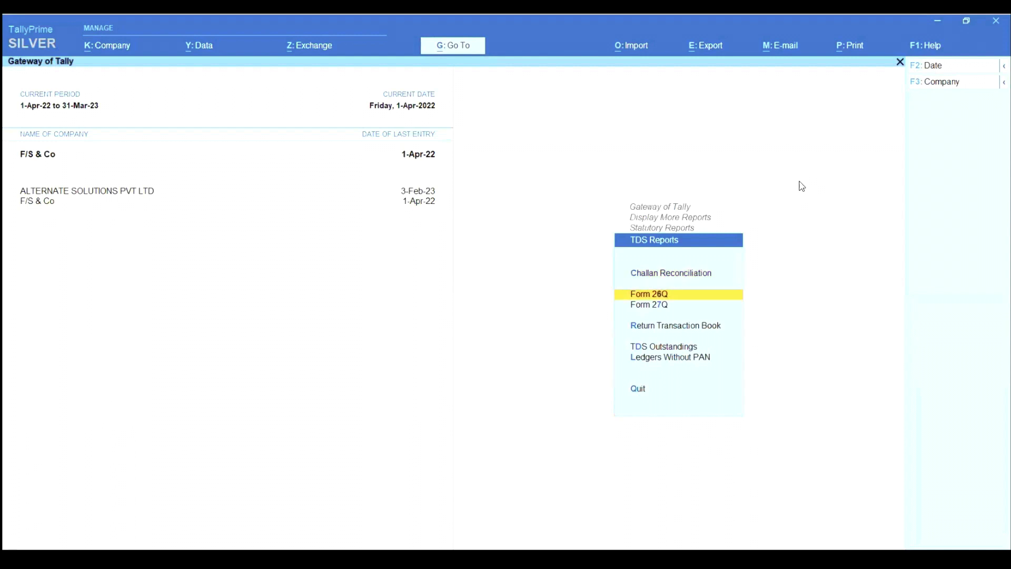
key("Return")
key("Down")
key("Down")
key("Down")
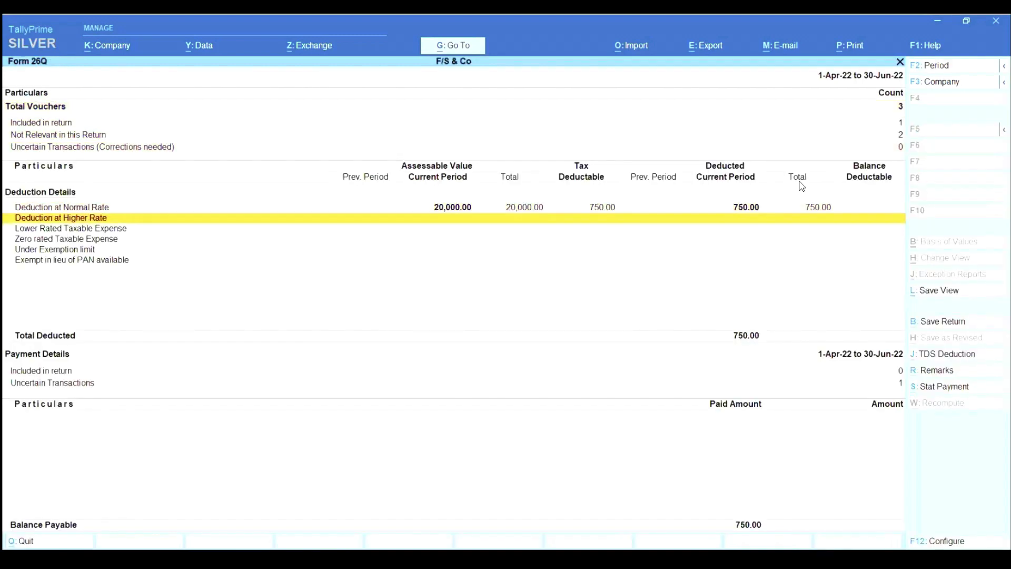
key("Up")
key("Return")
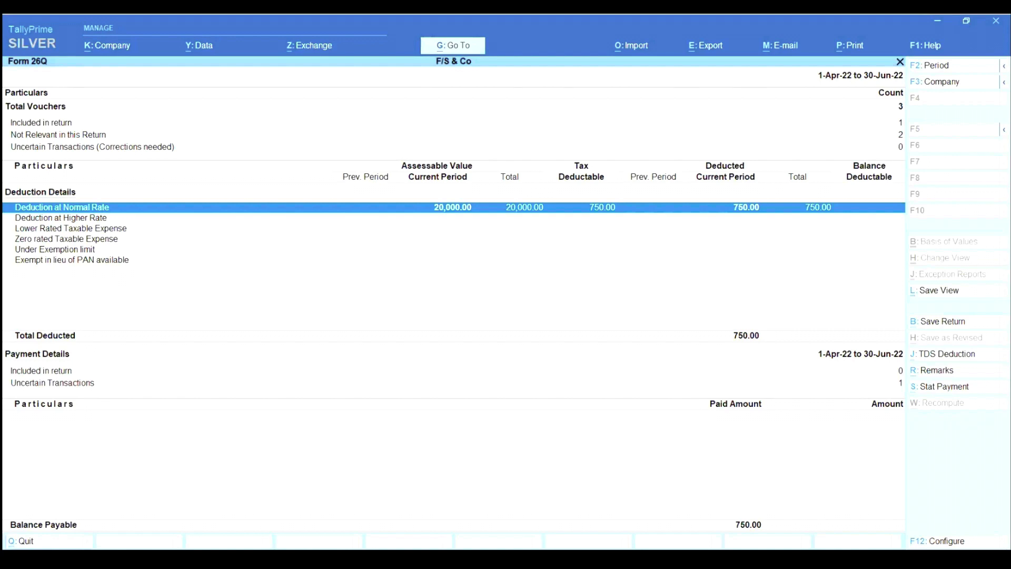
Step: Try to create a TDS statutory payment from Form 26Q for 1-Mar-22 to 31-Mar-22, deducted till 1-4-2022, and quit the voucher
key("alt+s")
key("Down")
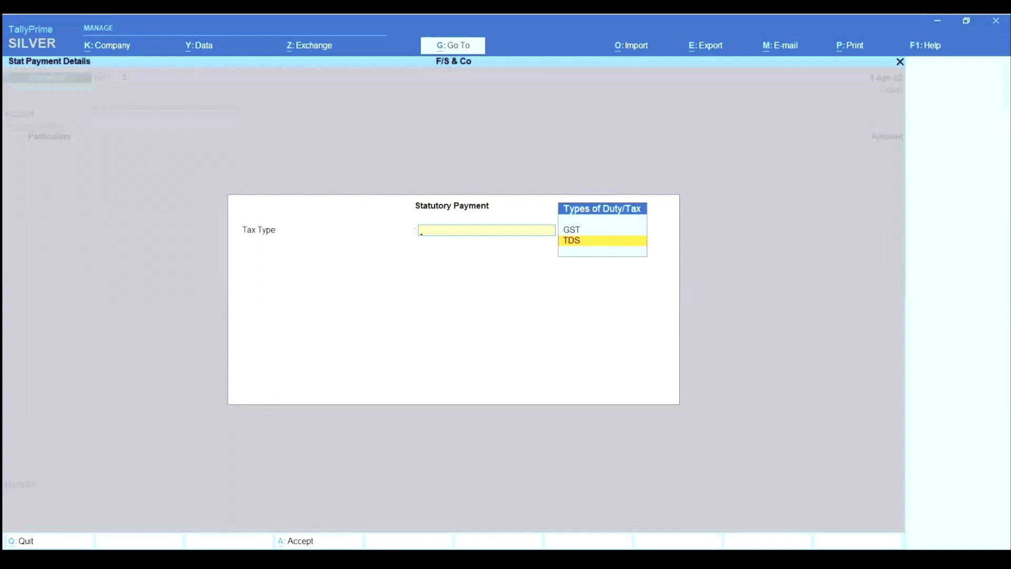
key("Return")
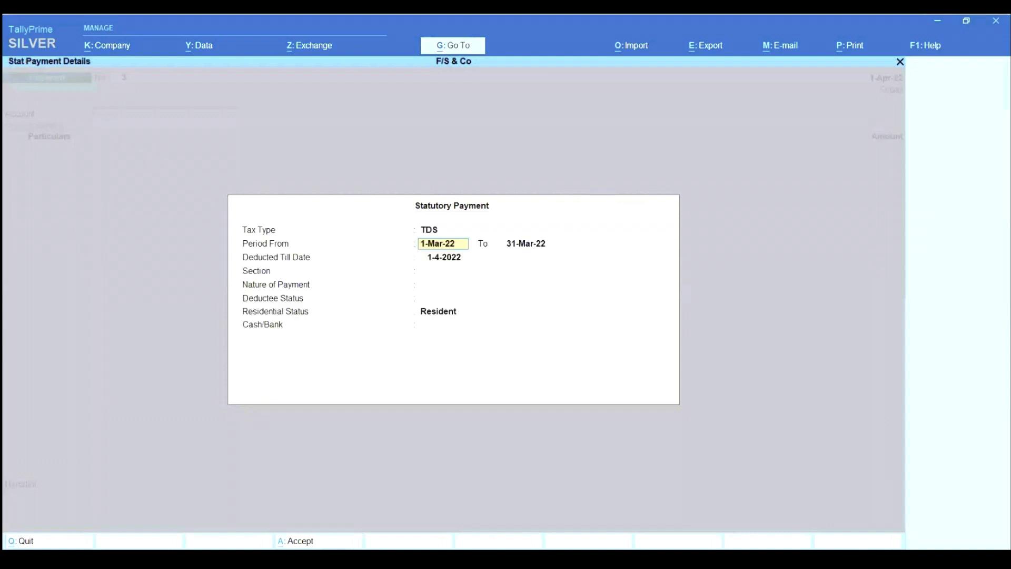
key("Return")
key("BackSpace")
key("Return")
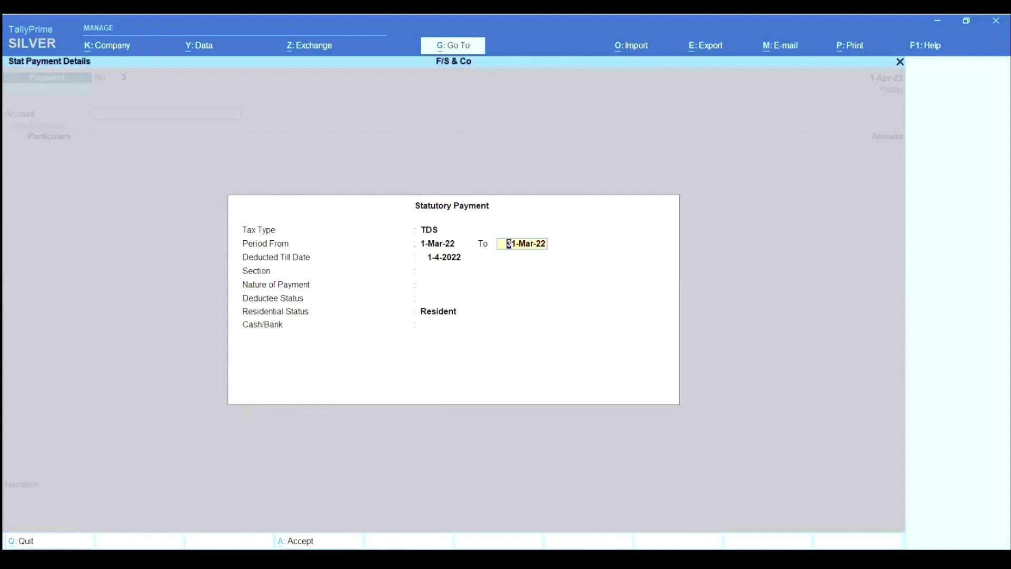
key("Return")
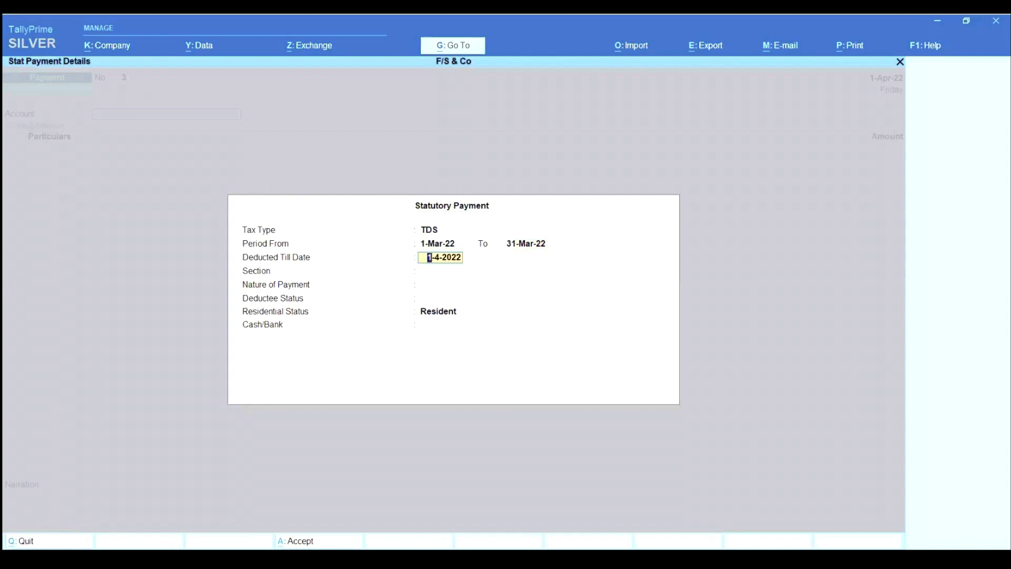
key("Return")
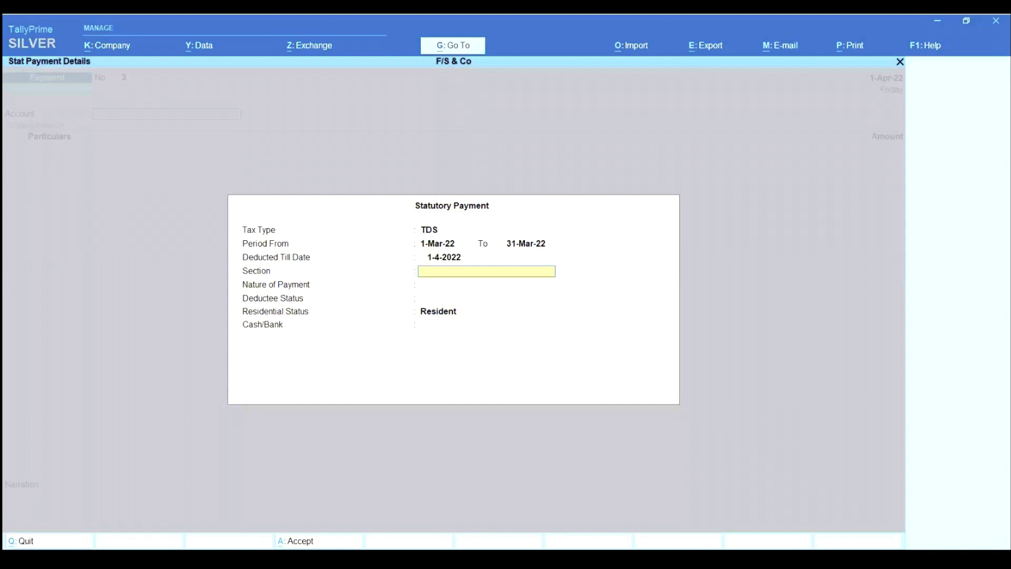
key("Escape")
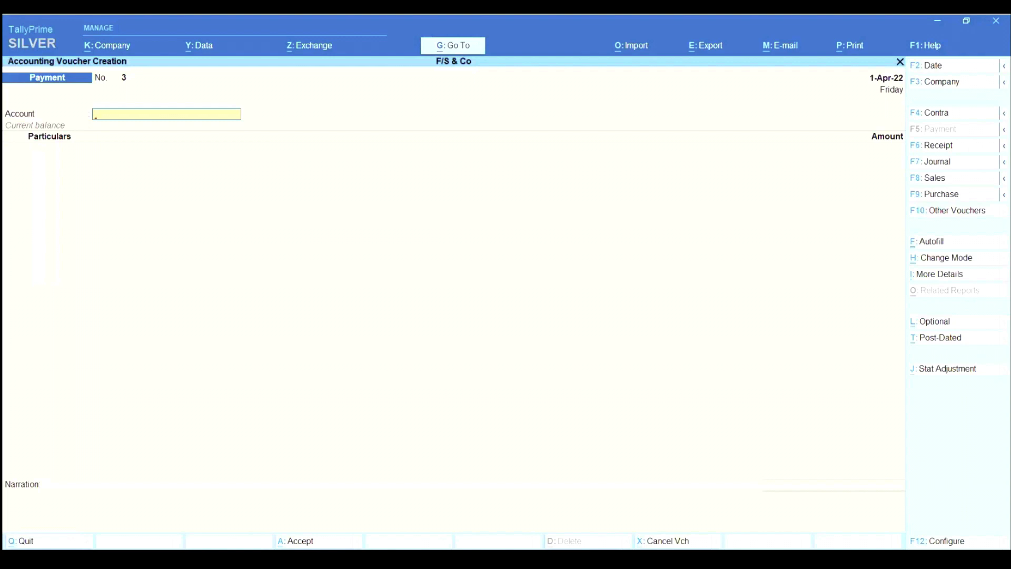
key("Escape")
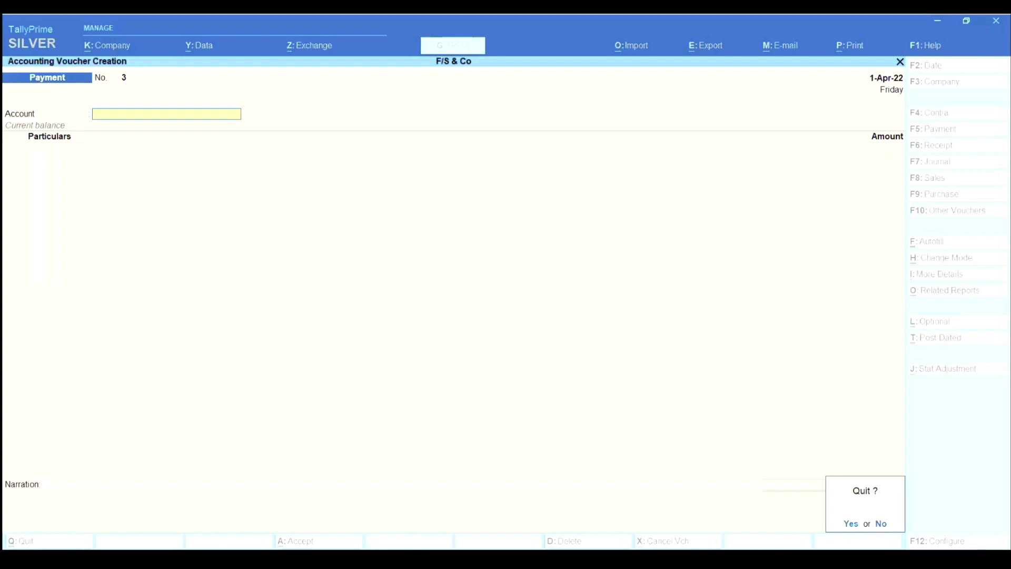
key("Return")
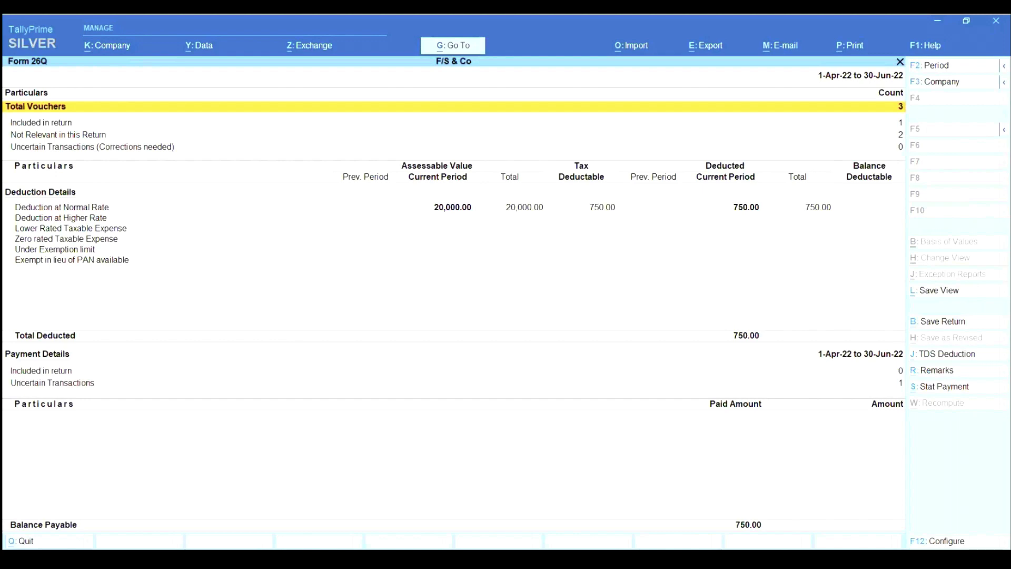
Step: Return to the Gateway of Tally and start a new journal voucher
key("Escape")
key("Escape")
key("Escape")
key("Escape")
key("Escape")
key("Escape")
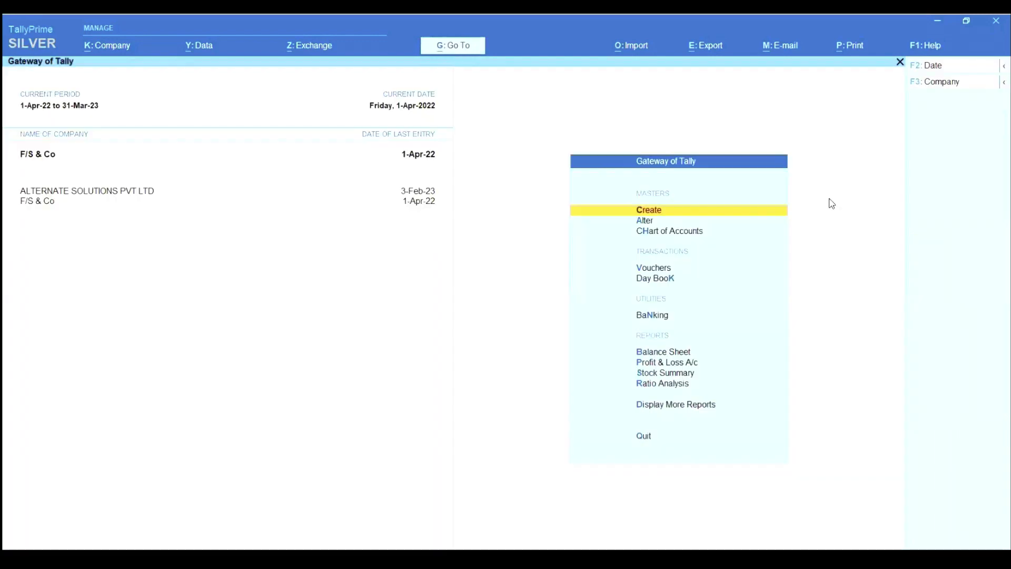
key("v")
key("F7")
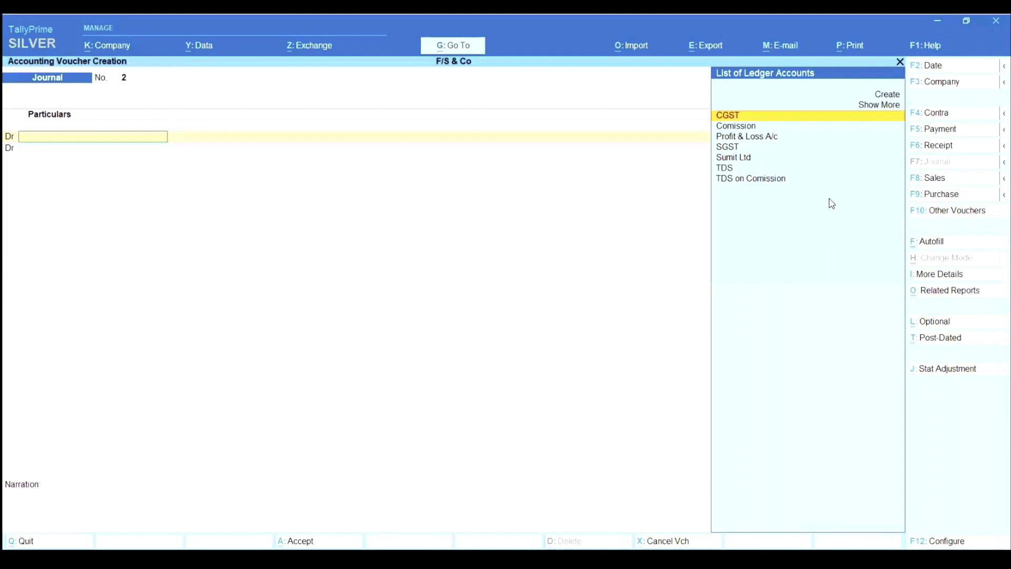
key("Down")
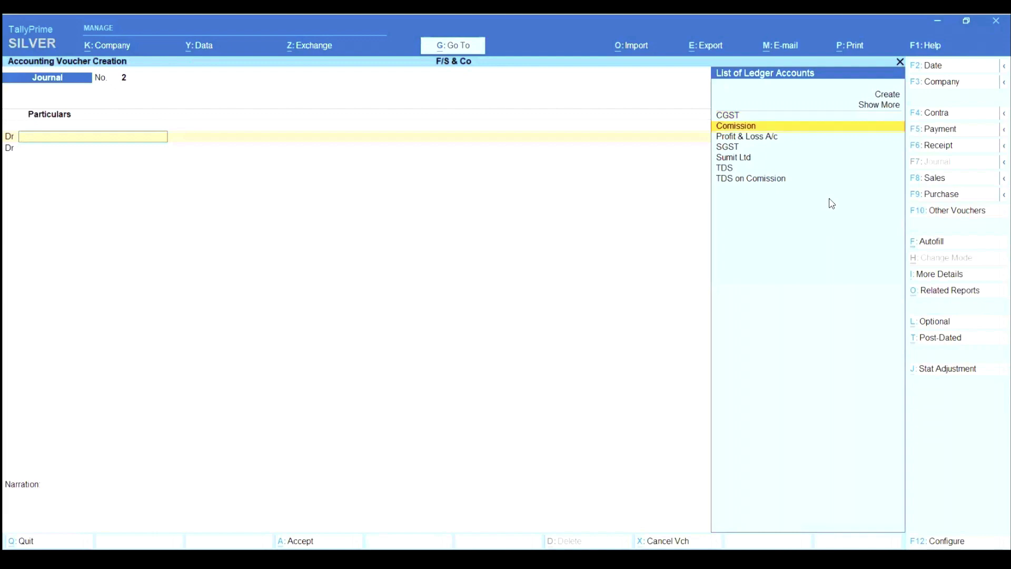
key("Return")
type("25000")
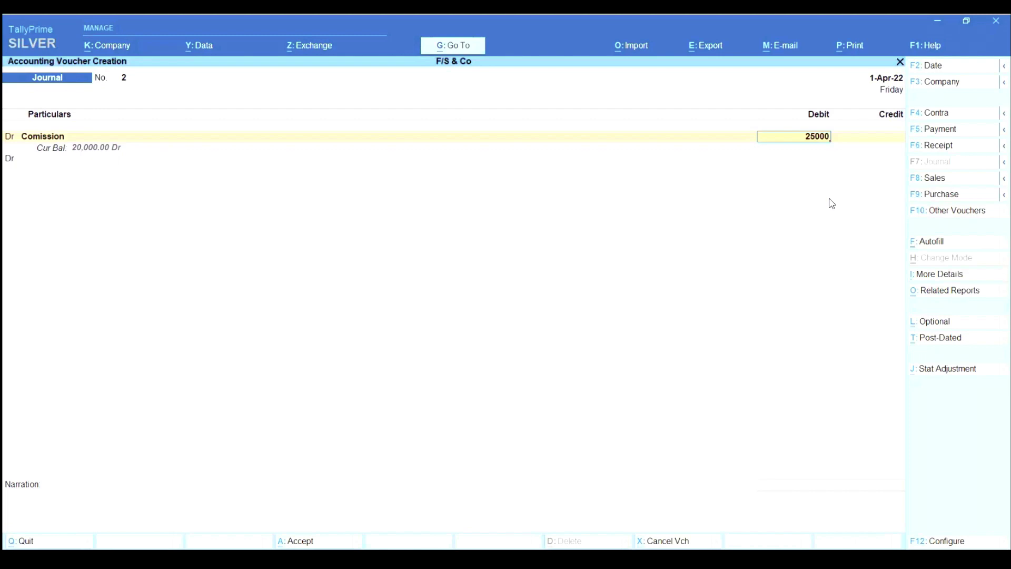
key("Return")
type("25,000")
key("Return")
key("Return")
key("Return")
key("Return")
key("Return")
key("Return")
key("Return")
key("Return")
key("Return")
key("Return")
key("Return")
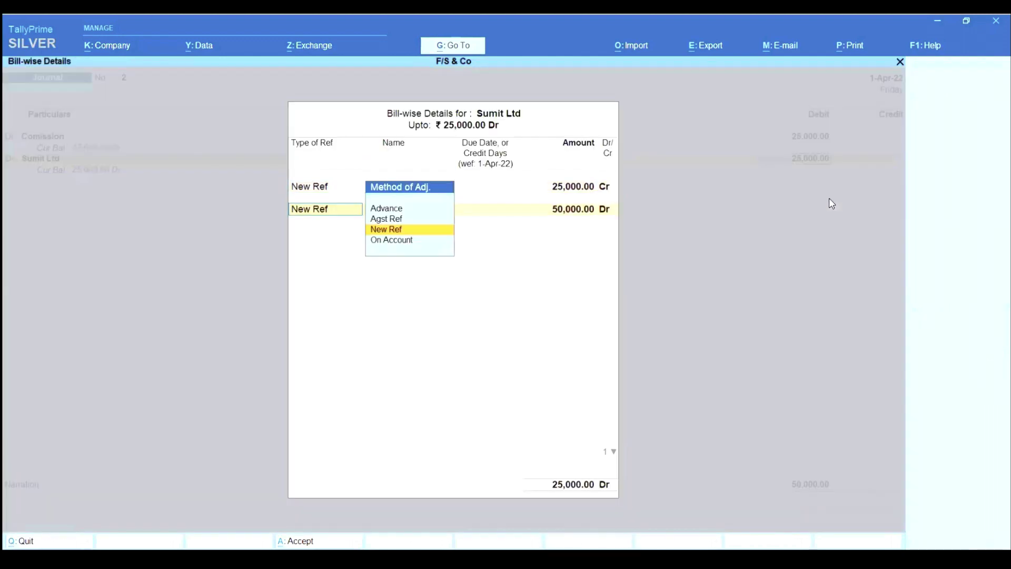
key("Return")
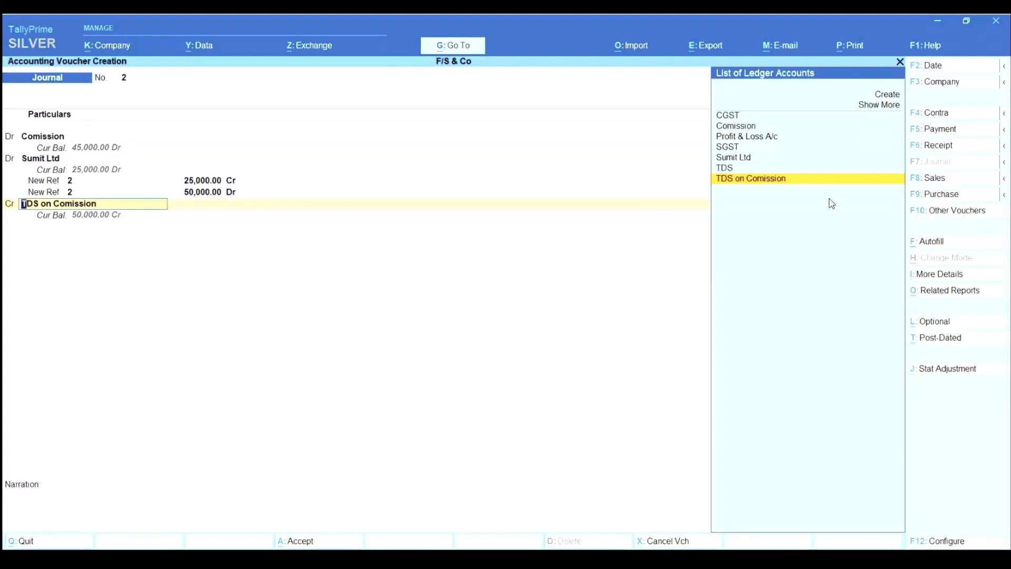
key("Return")
key("BackSpace")
key("Escape")
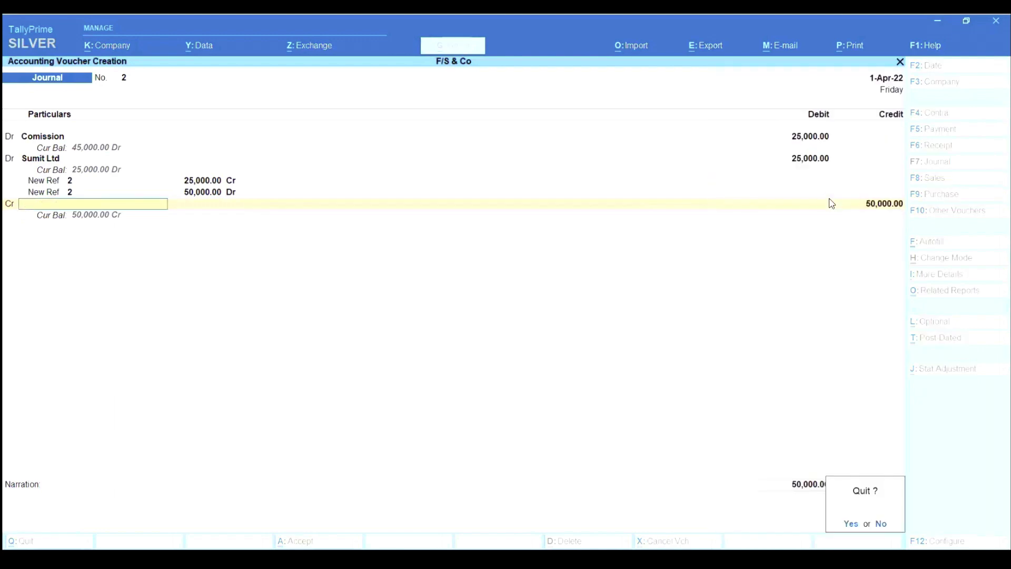
key("y")
Step: Record and save a journal debiting Comission 20000 and crediting Sumit Ltd 19,250 and TDS on Comission 750, without a narration
key("Return")
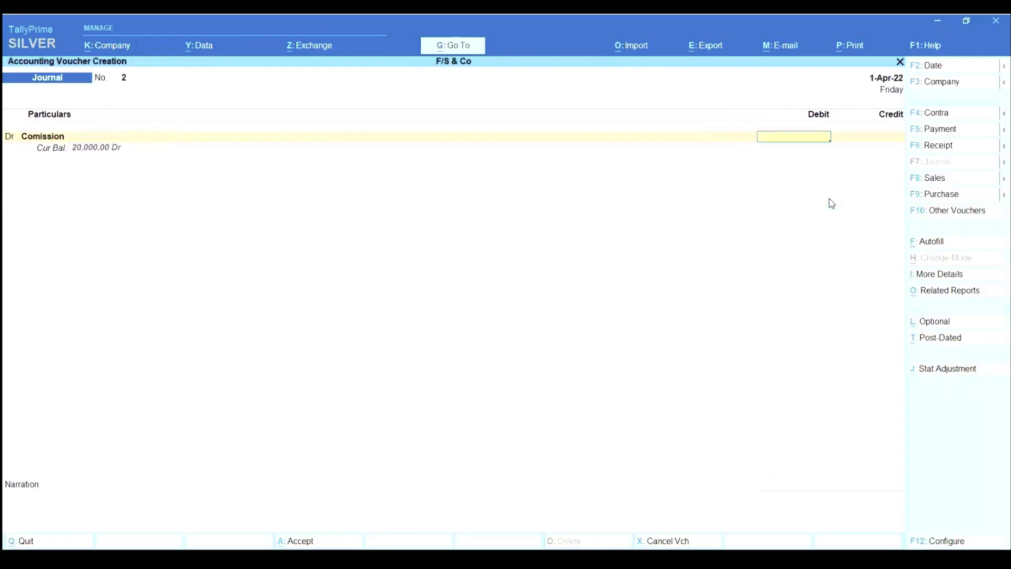
type("20000")
key("Return")
key("BackSpace")
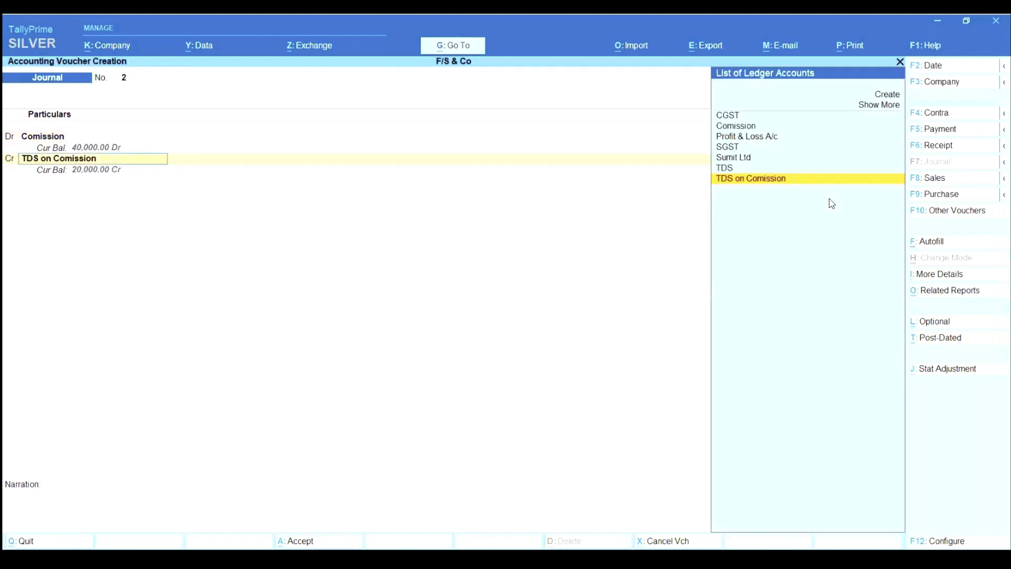
key("Up")
key("Up")
key("Return")
key("Return")
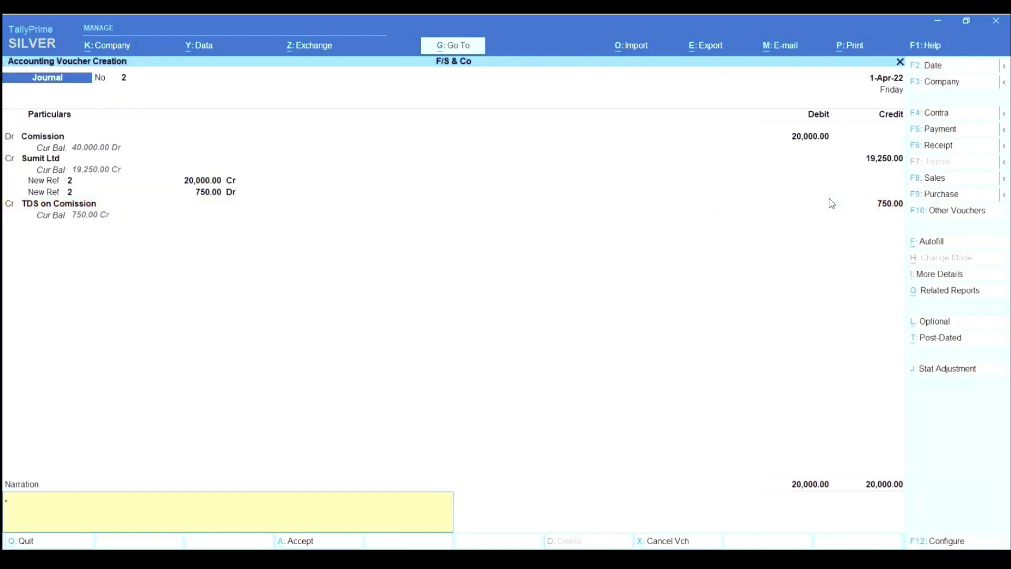
key("ctrl+a")
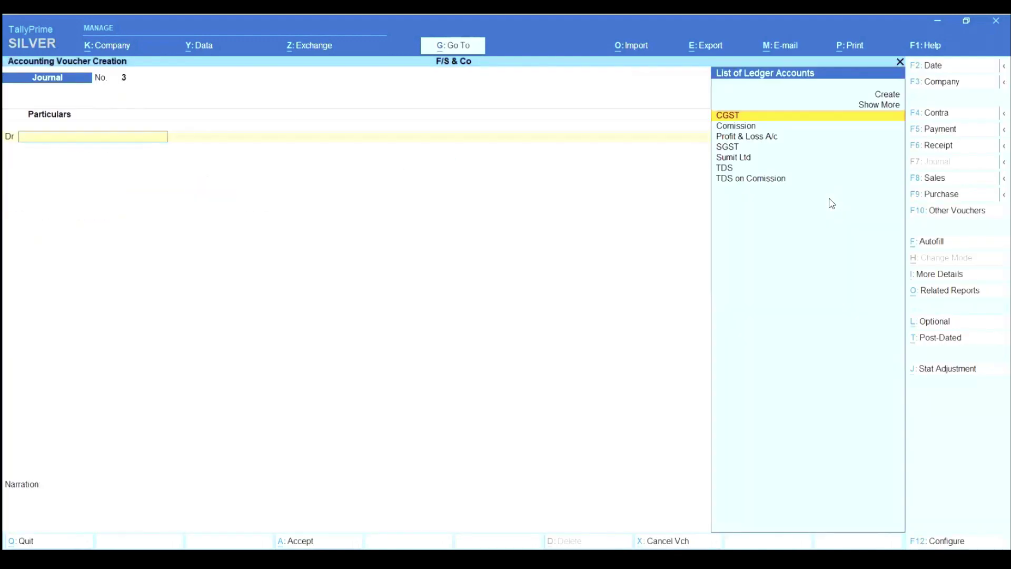
Step: Leave voucher entry, open the Balance Sheet and check the Duties & Taxes line under Current Liabilities
key("Escape")
key("Escape")
key("n")
key("b")
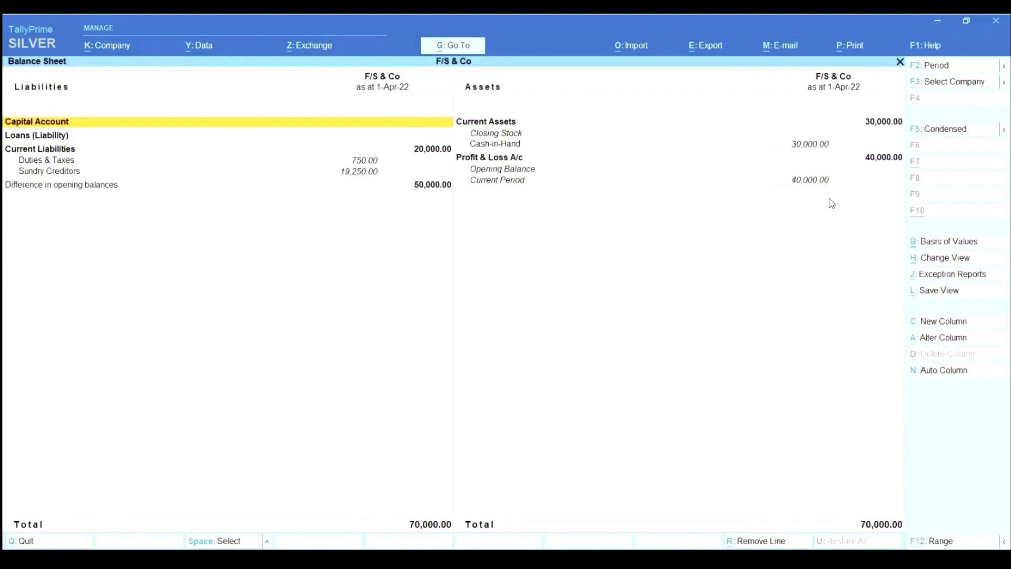
key("Down")
key("Down")
key("Down")
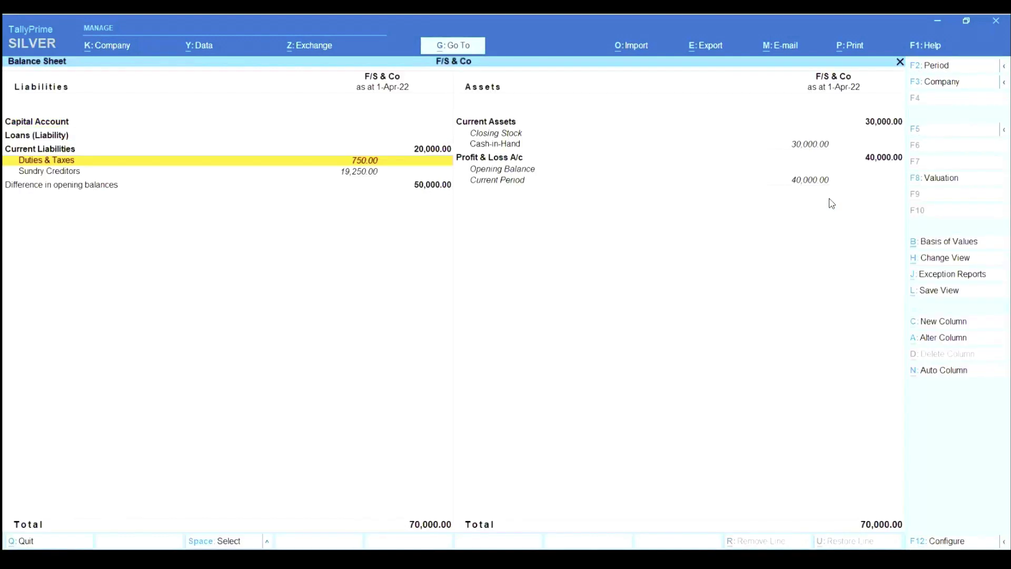
Step: Close the Balance Sheet and bring up the TDS Reports list within Statutory Reports
key("Escape")
key("Down")
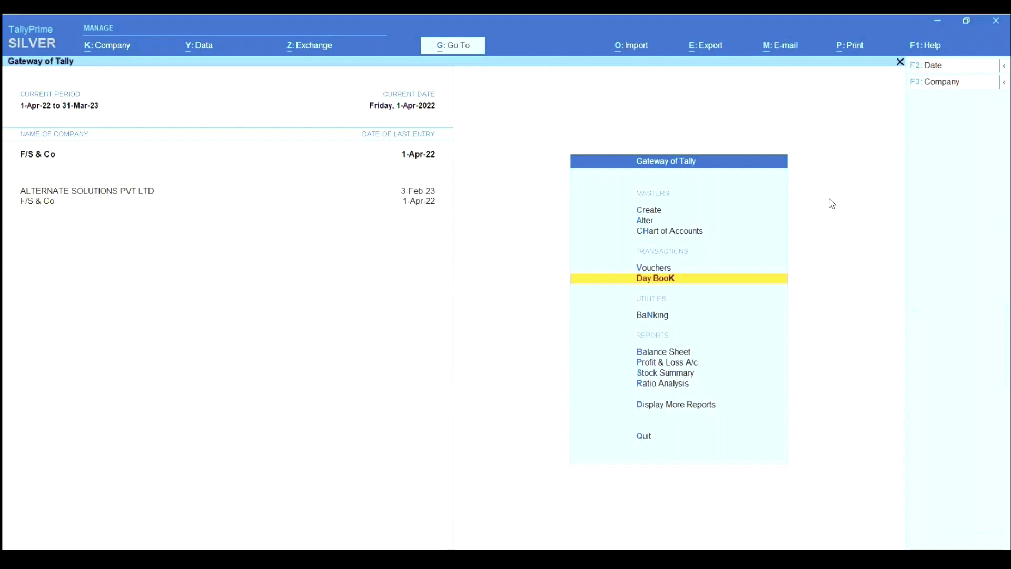
key("d")
key("Down")
key("Down")
key("Down")
key("Down")
key("Down")
key("Down")
key("Down")
key("Down")
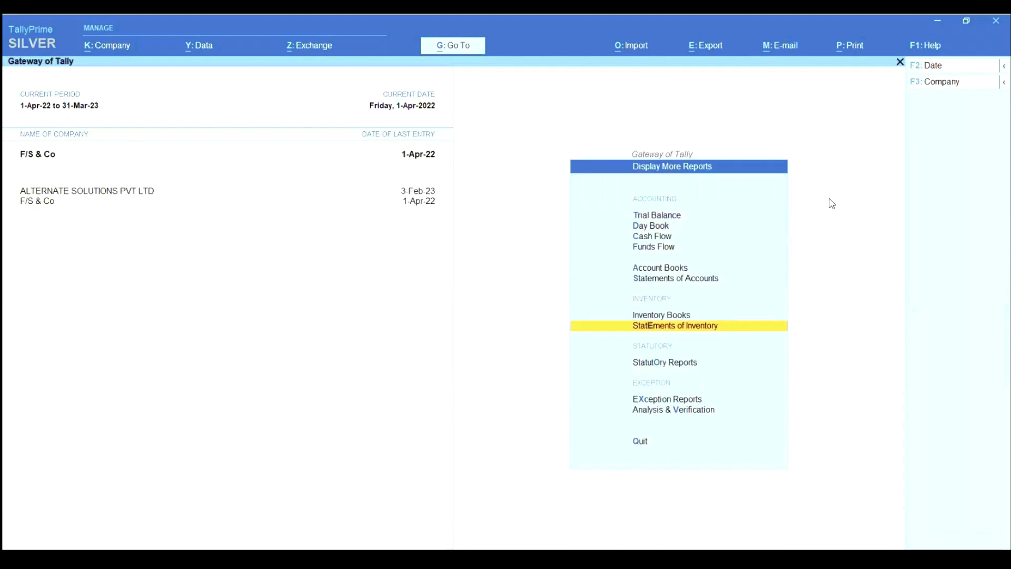
key("Return")
key("Down")
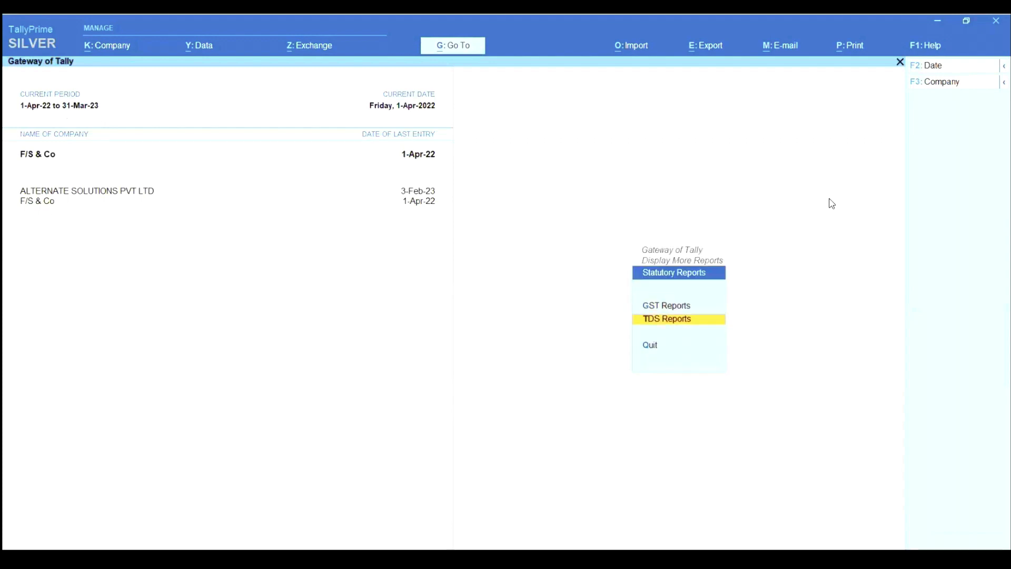
key("Return")
Step: Open Form 26Q and review the Deduction Details lines from Deduction at Normal Rate to Under Exemption limit
key("Down")
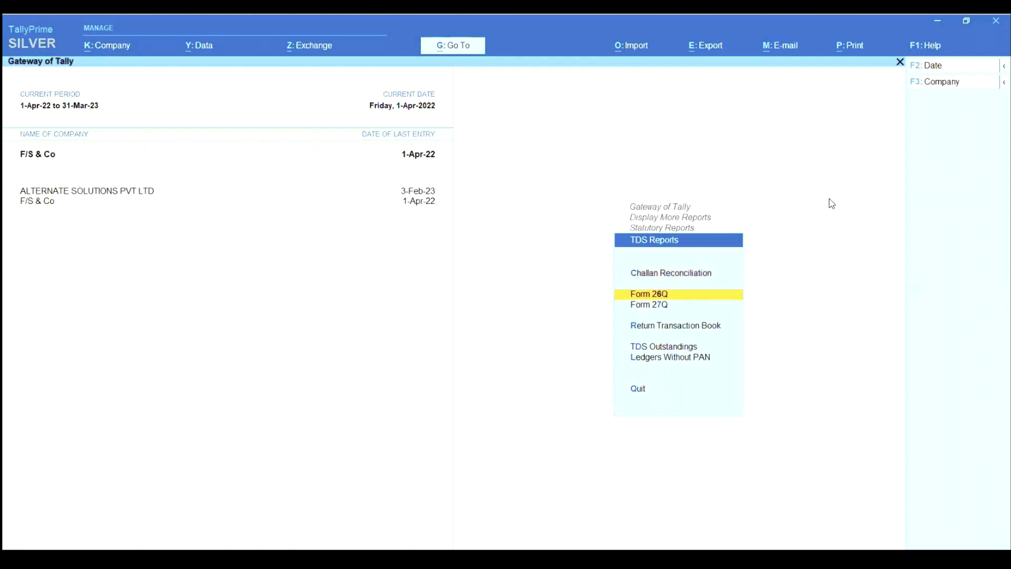
key("Return")
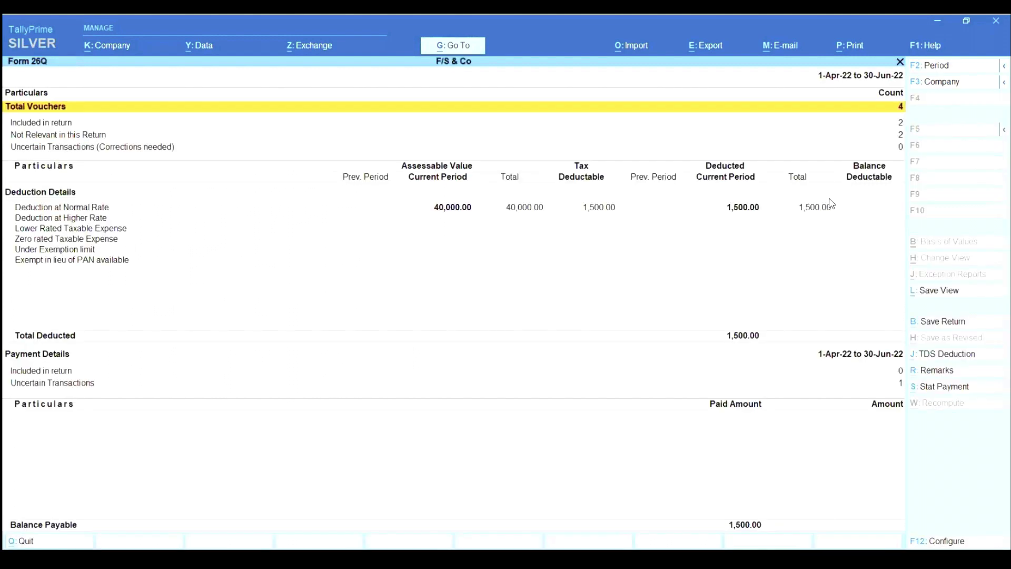
key("Up")
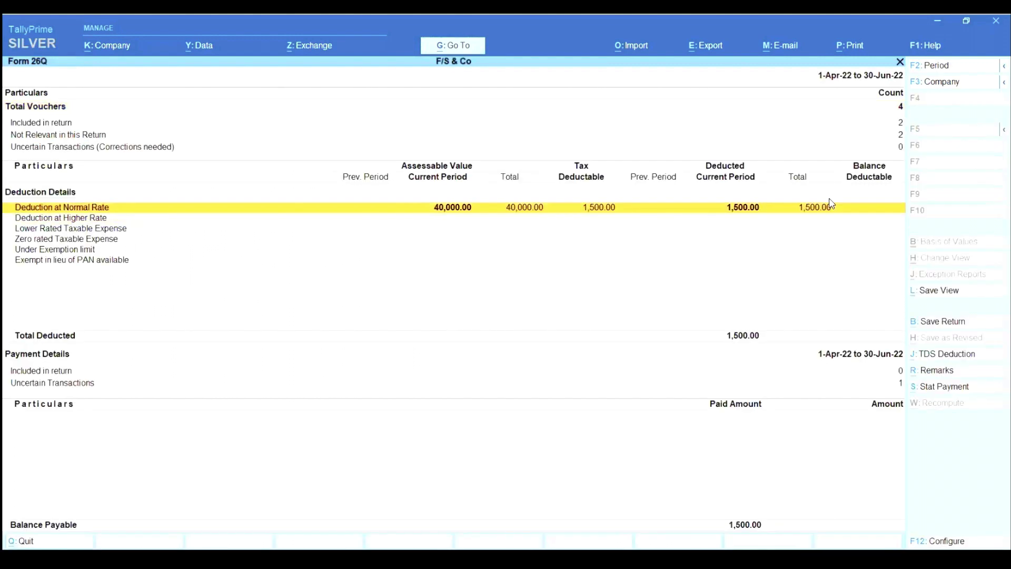
key("Down")
key("Down")
key("Down")
key("Down")
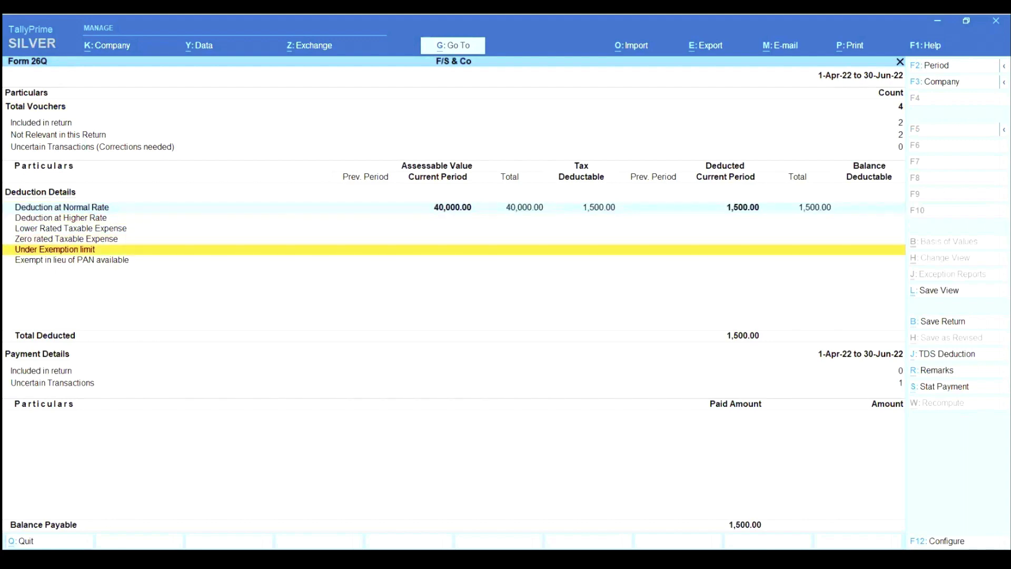
Step: Start a TDS statutory payment from Form 26Q for 1-Mar-22 to 31-Mar-22, section 194H, nature COMISSION, deductee status Company, paid from Cash
key("alt+s")
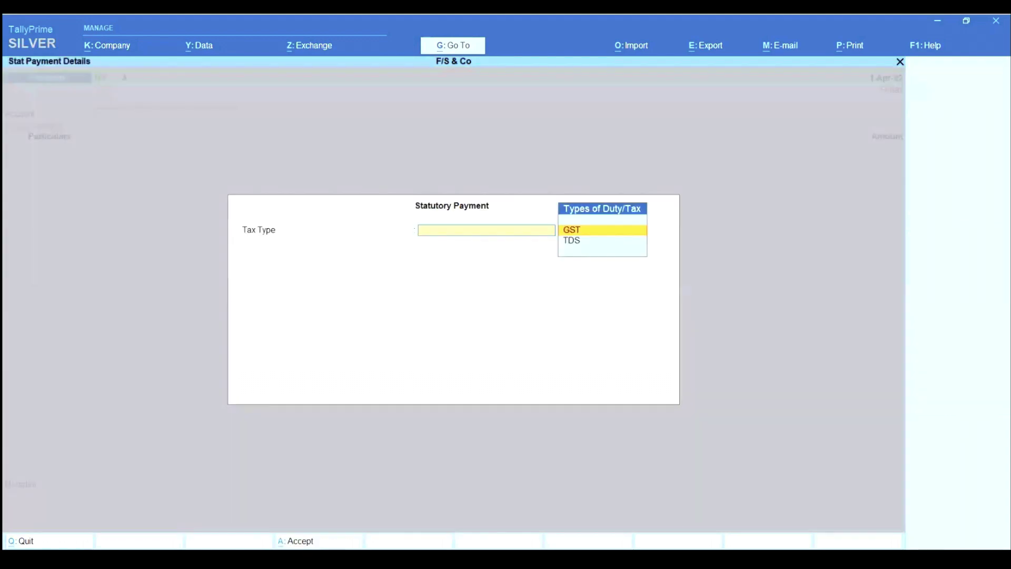
key("Down")
key("Return")
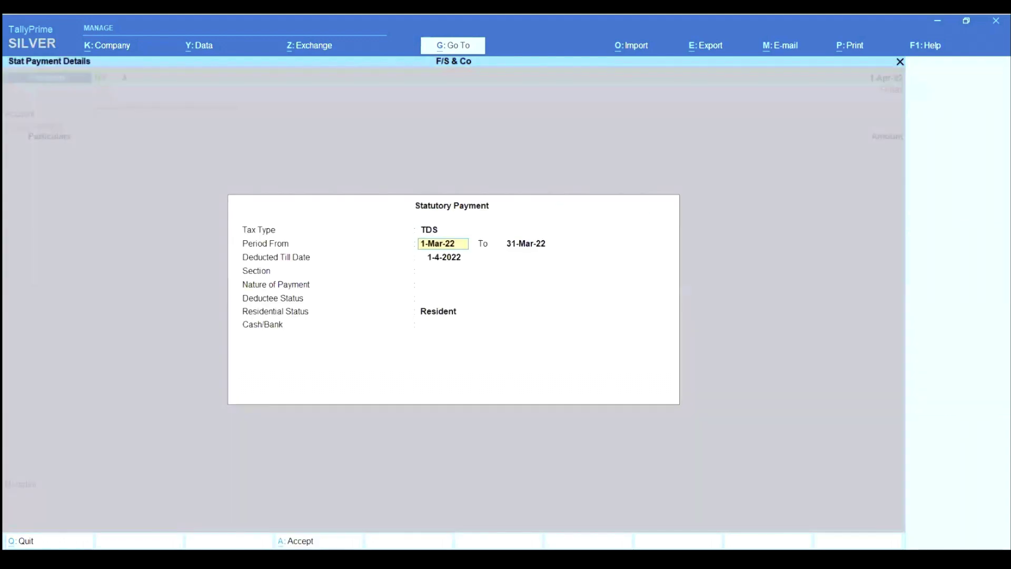
key("Return")
key("Return")
key("Return")
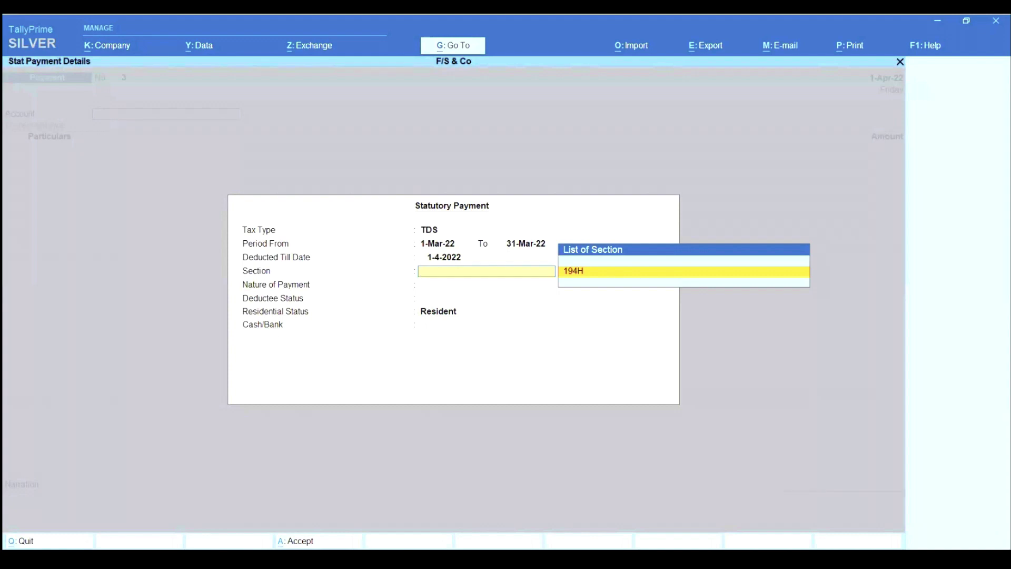
key("Return")
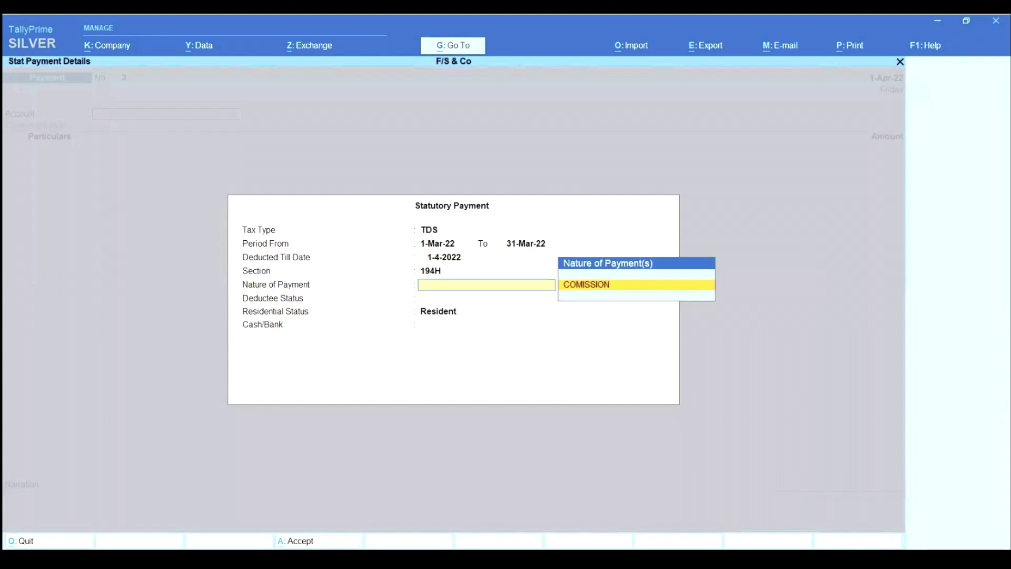
key("Return")
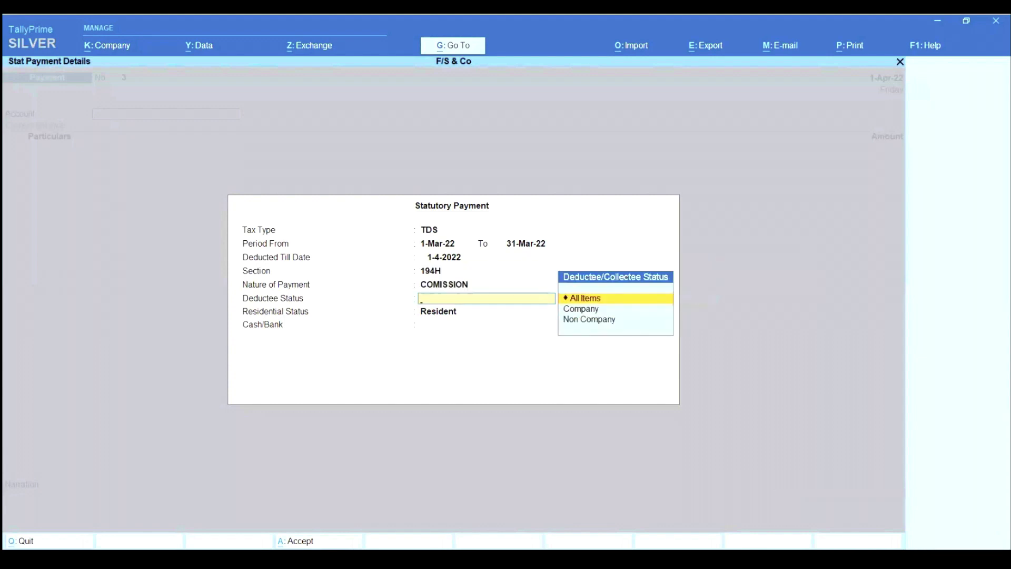
key("Down")
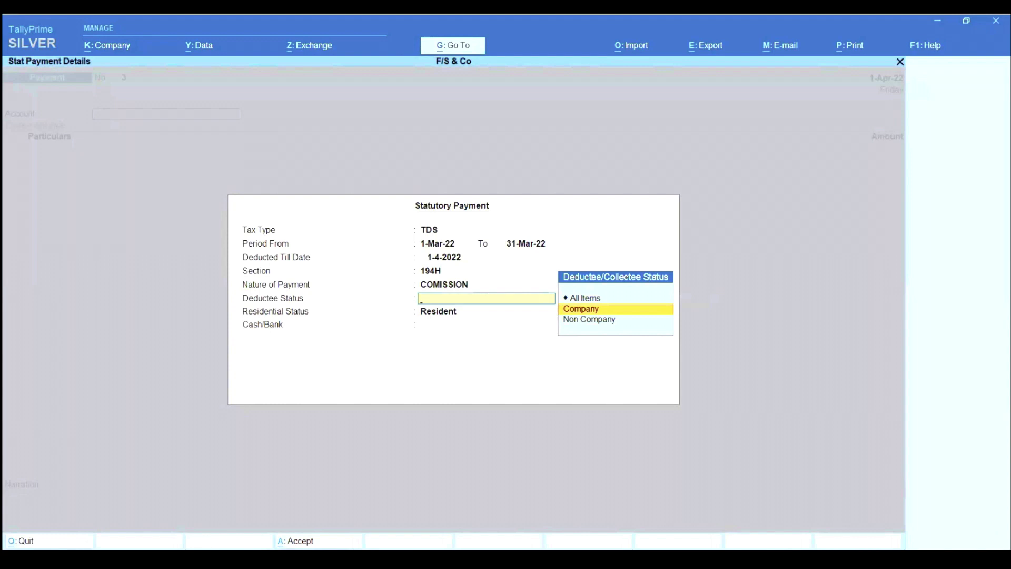
key("Return")
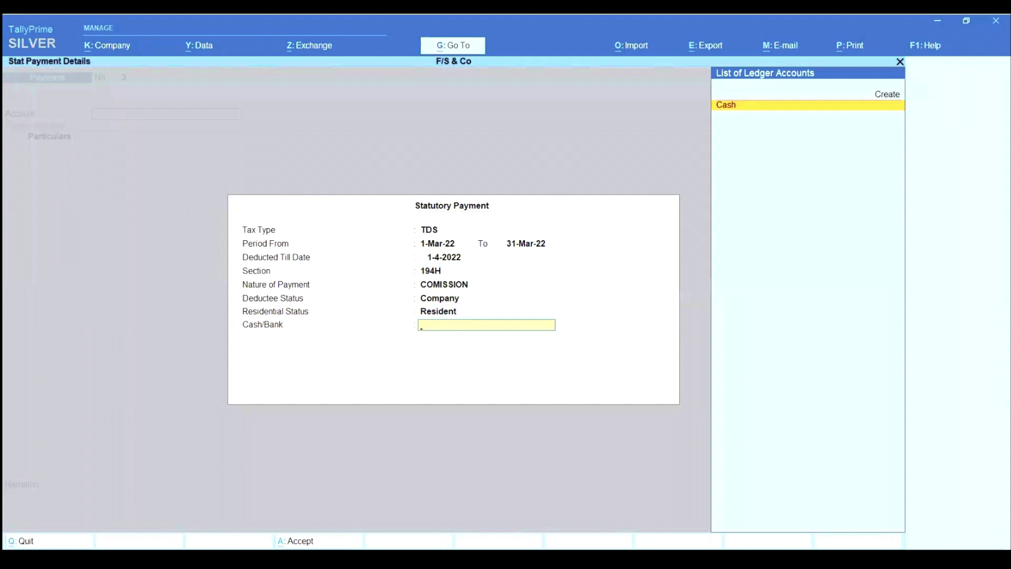
key("Return")
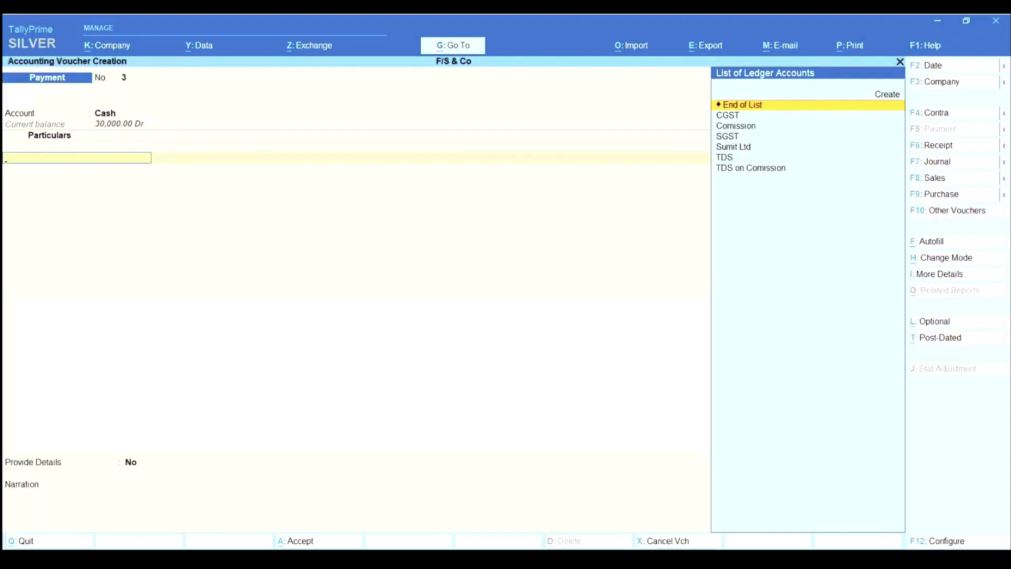
Step: Add TDS on Comission to the payment voucher with payment type Others and an amount of 700
key("Down")
key("Down")
key("Down")
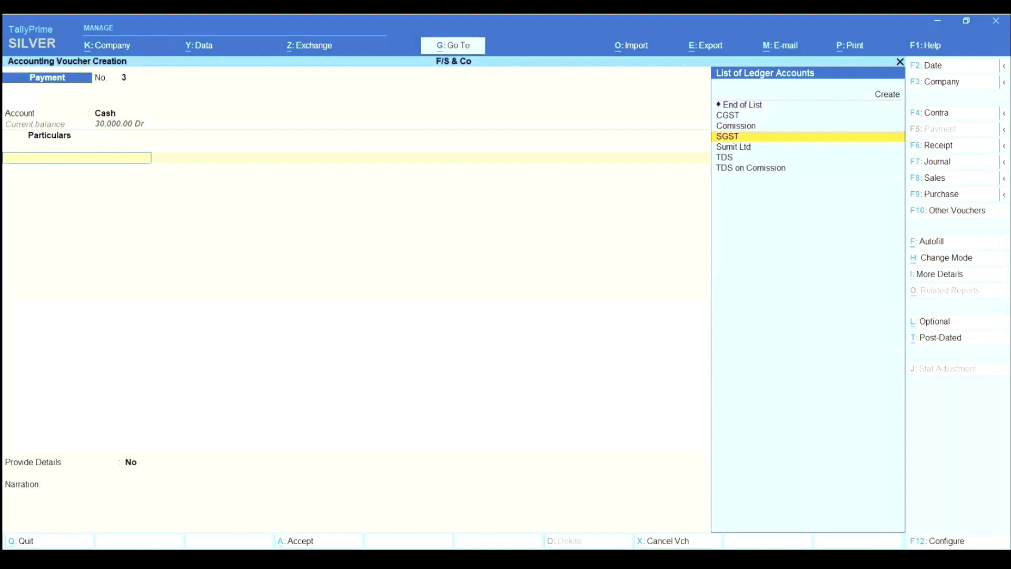
key("Down")
key("Down")
key("Down")
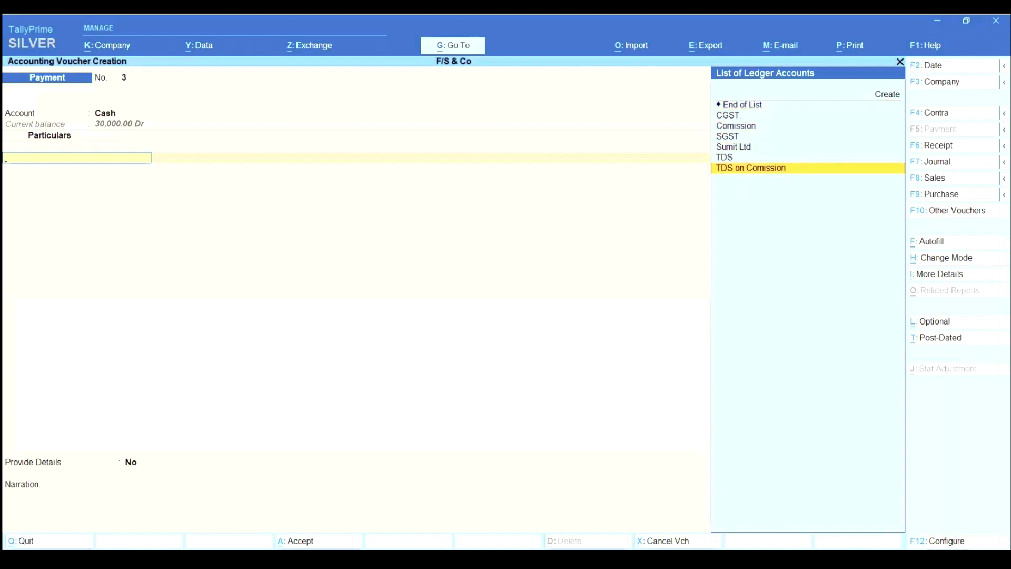
key("Return")
key("Down")
key("Down")
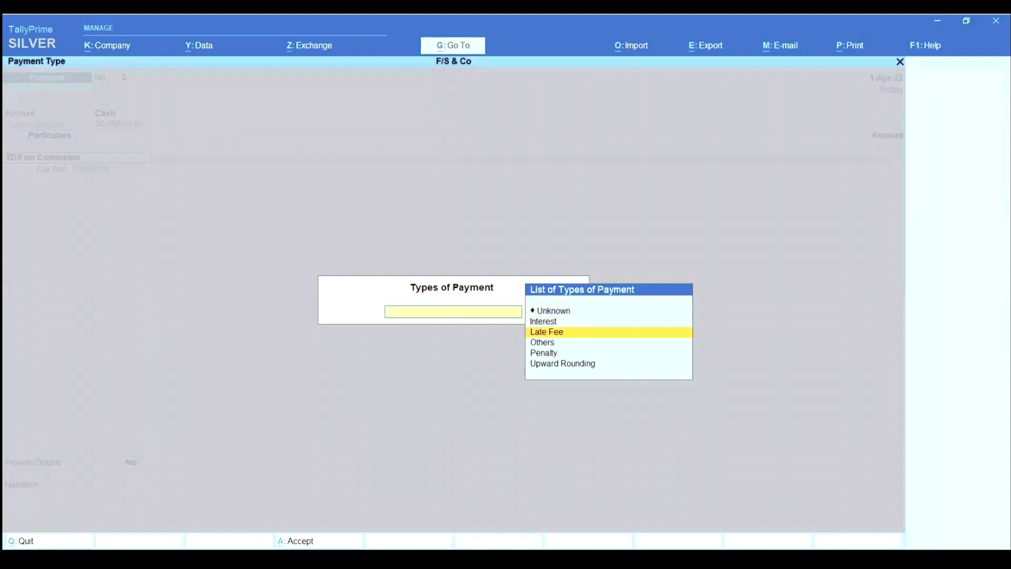
key("Up")
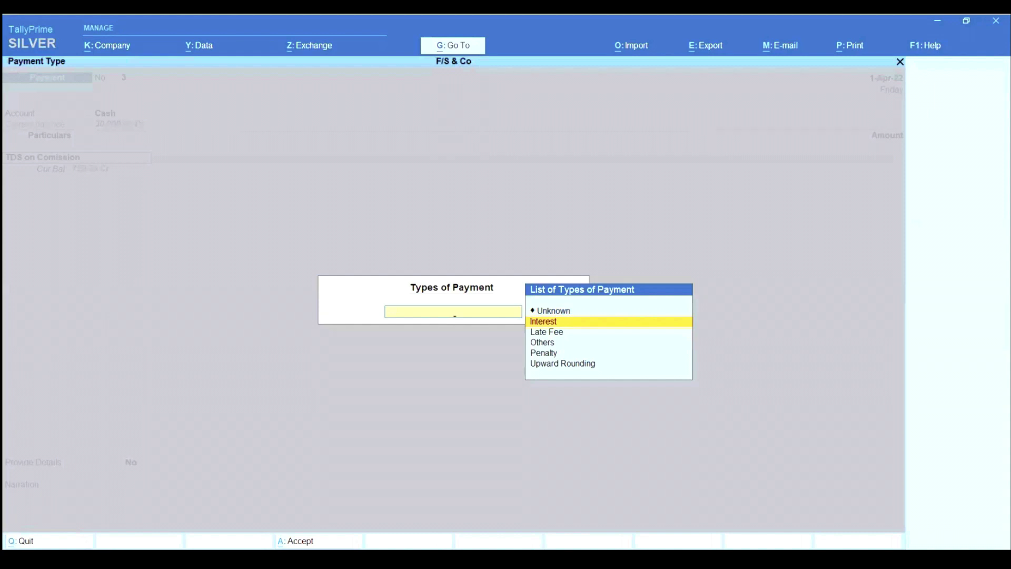
key("Down")
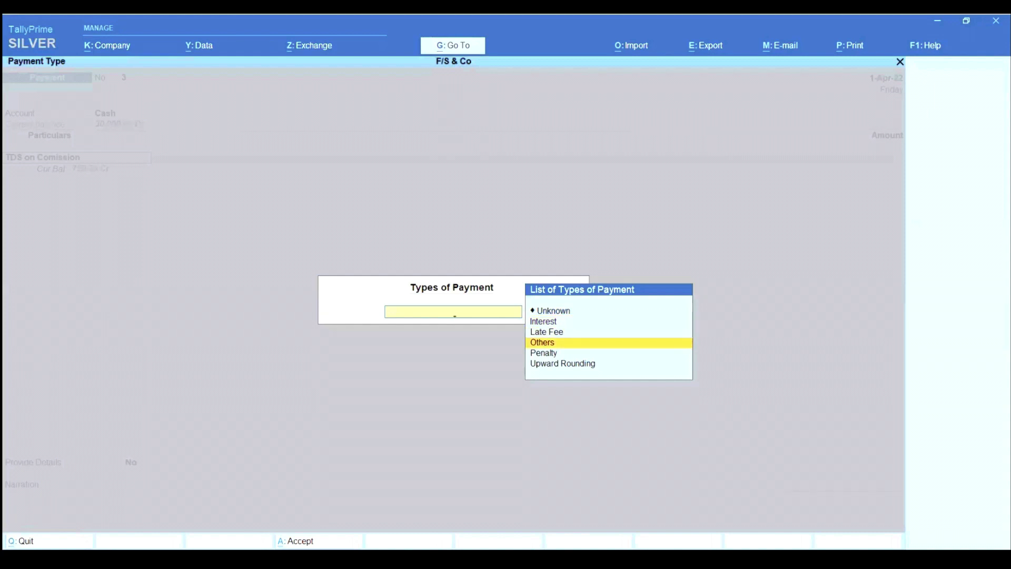
key("Return")
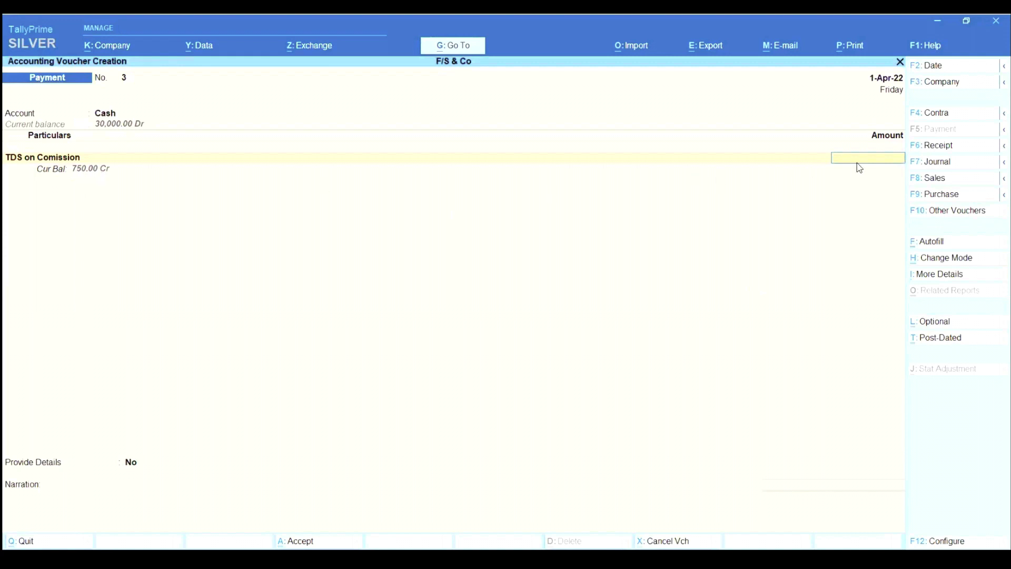
type("700")
key("Return")
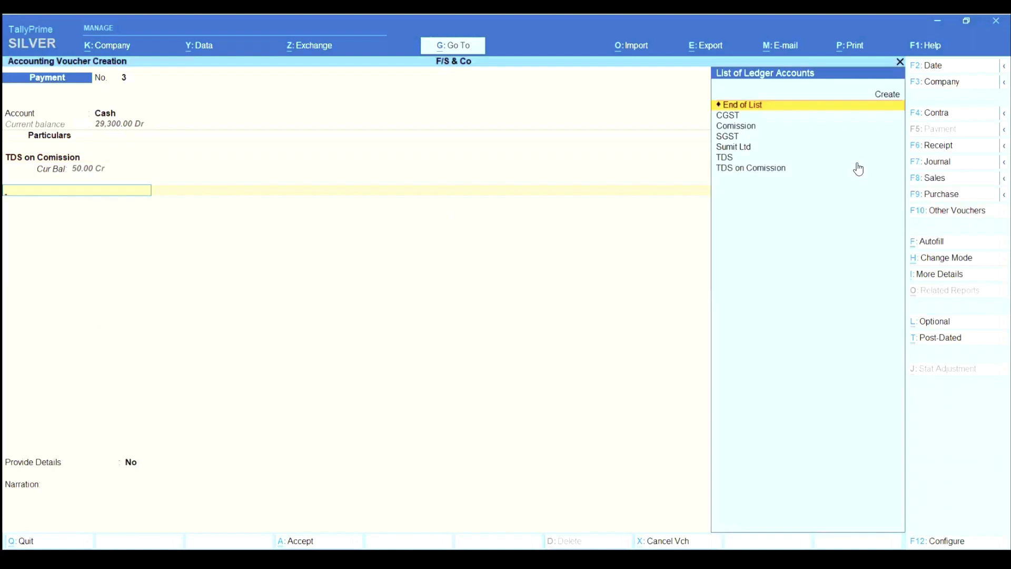
Step: End the ledger entries, set Provide Details to Yes, and save the payment voucher without a narration
key("Down")
key("Down")
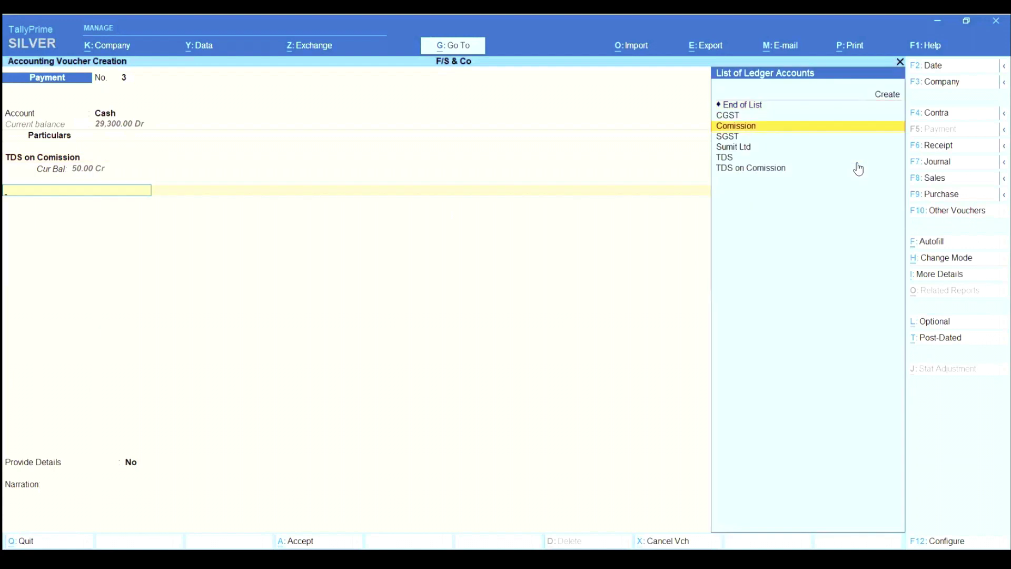
key("Up")
type("Ca")
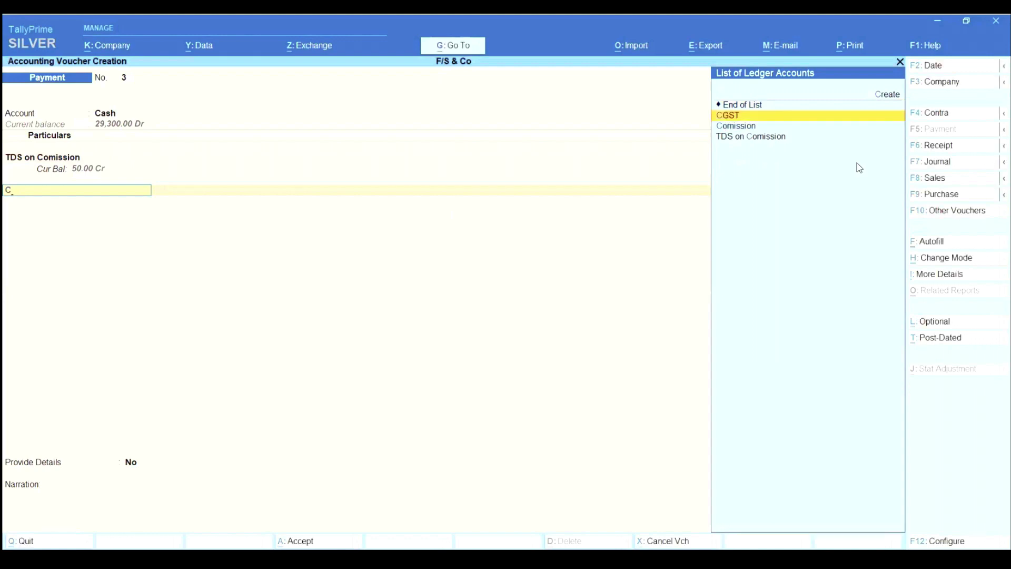
key("Up")
key("Return")
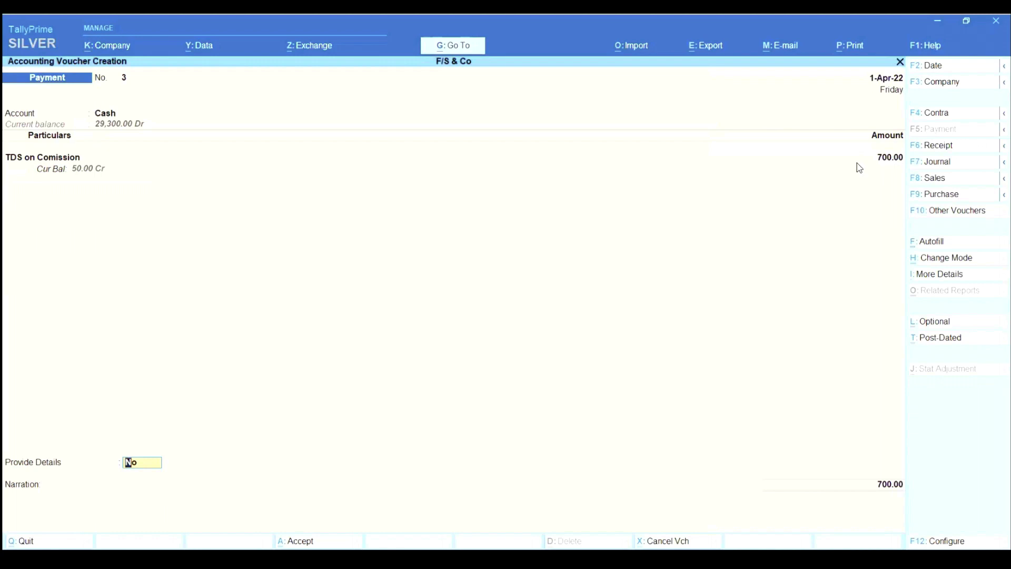
key("y")
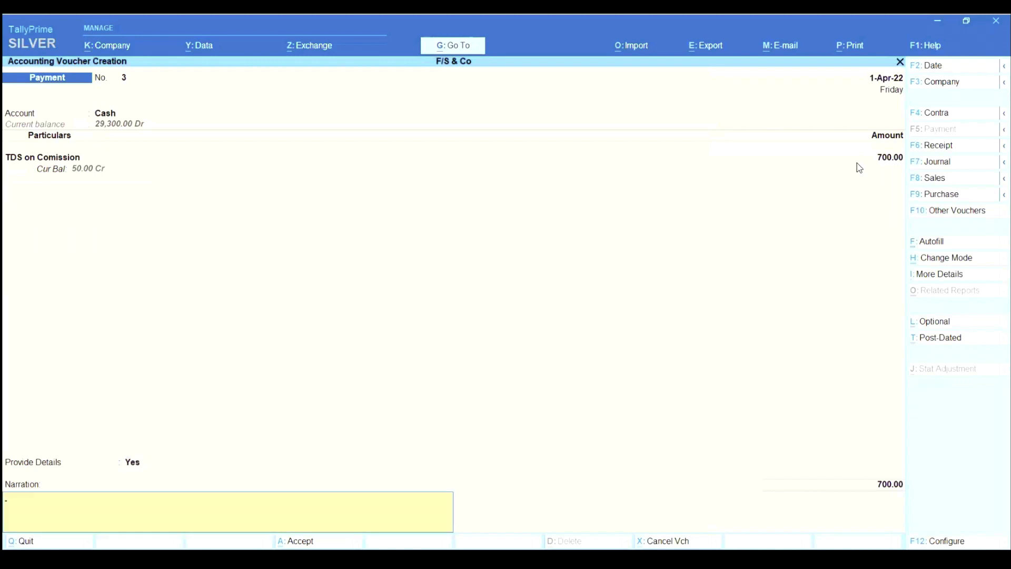
key("Return")
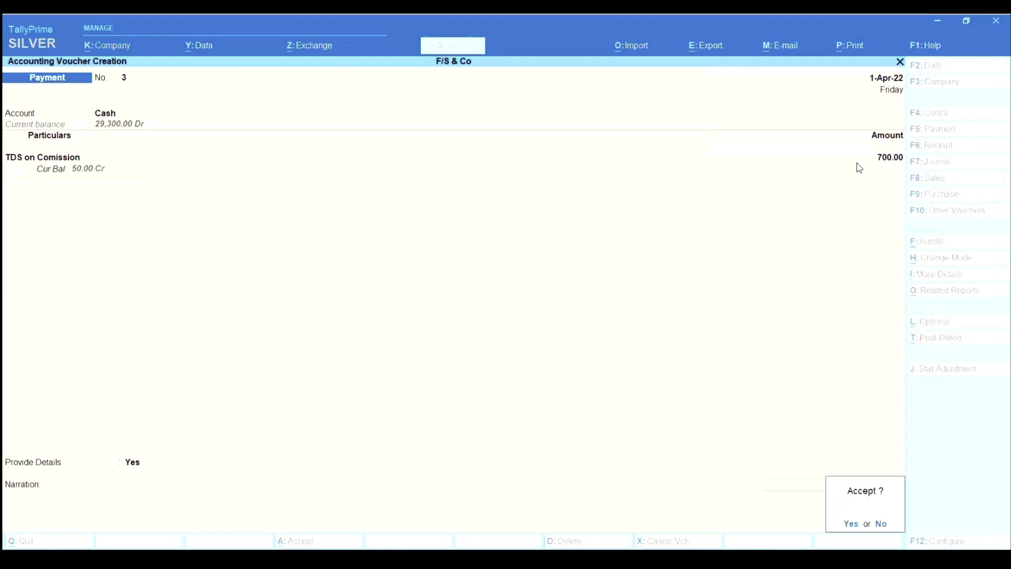
key("y")
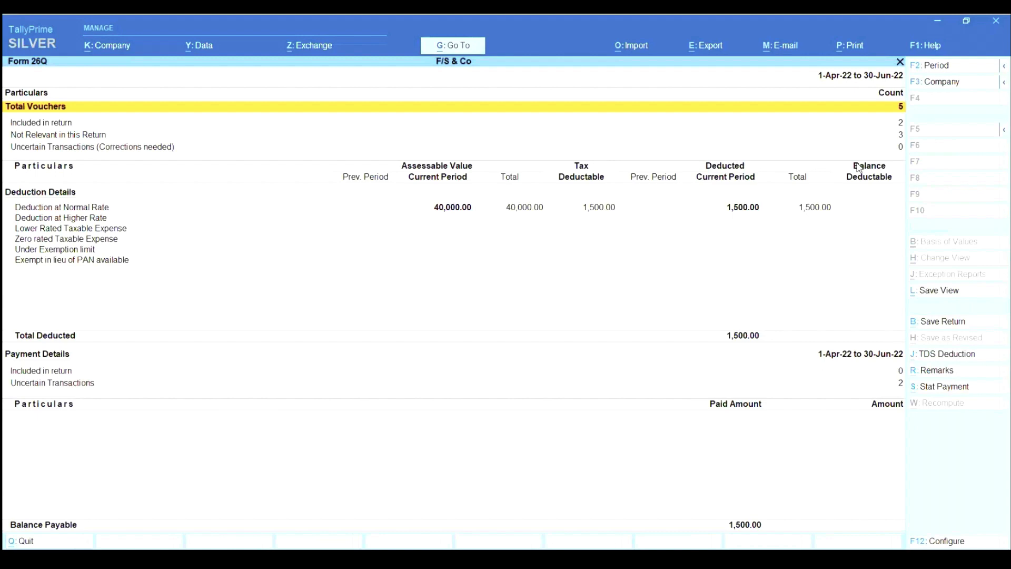
Step: Leave Form 26Q, open the Balance Sheet and check the Duties & Taxes line under Current Liabilities
key("Escape")
key("Escape")
key("Escape")
key("Escape")
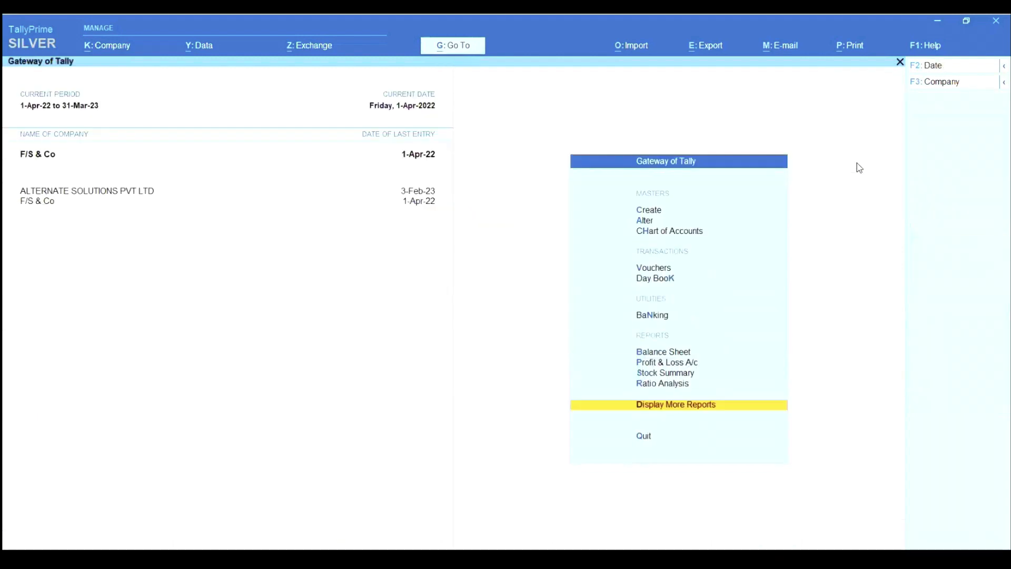
key("Down")
key("Down")
key("Down")
key("Down")
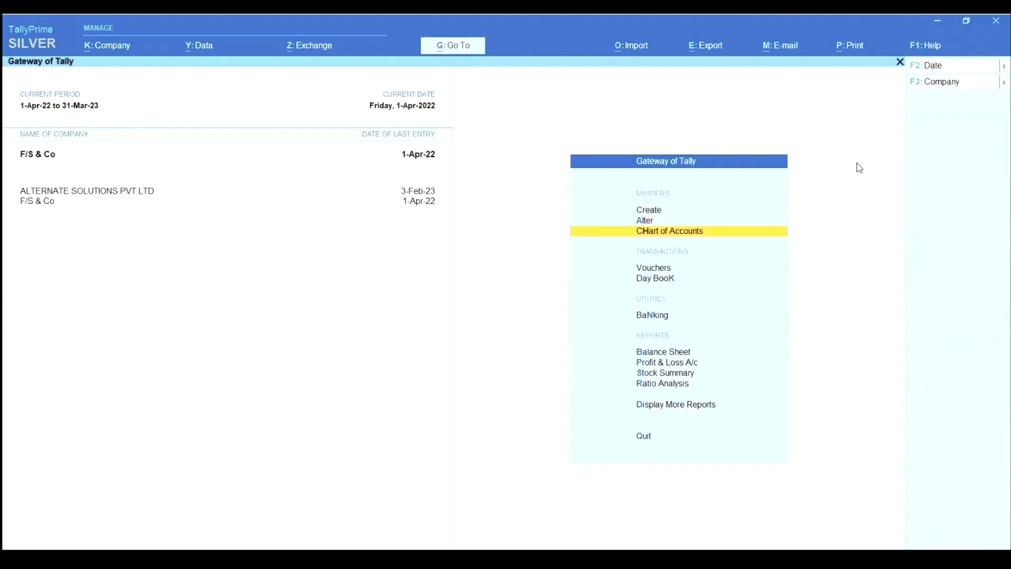
key("b")
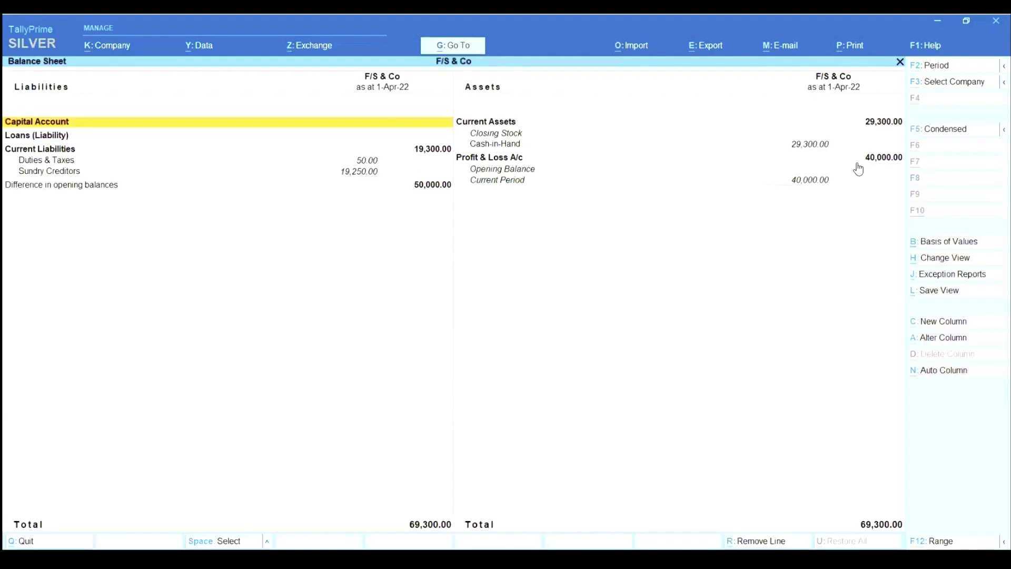
key("Down")
key("Down")
key("Down")
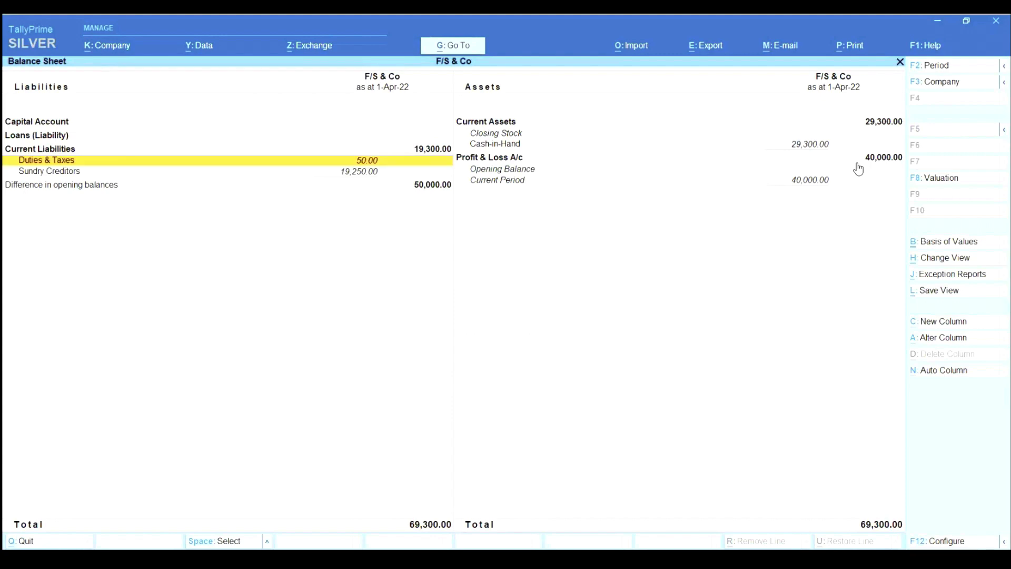
Step: Close the Balance Sheet and bring up the TDS Reports list within Statutory Reports
key("Escape")
key("Escape")
key("Escape")
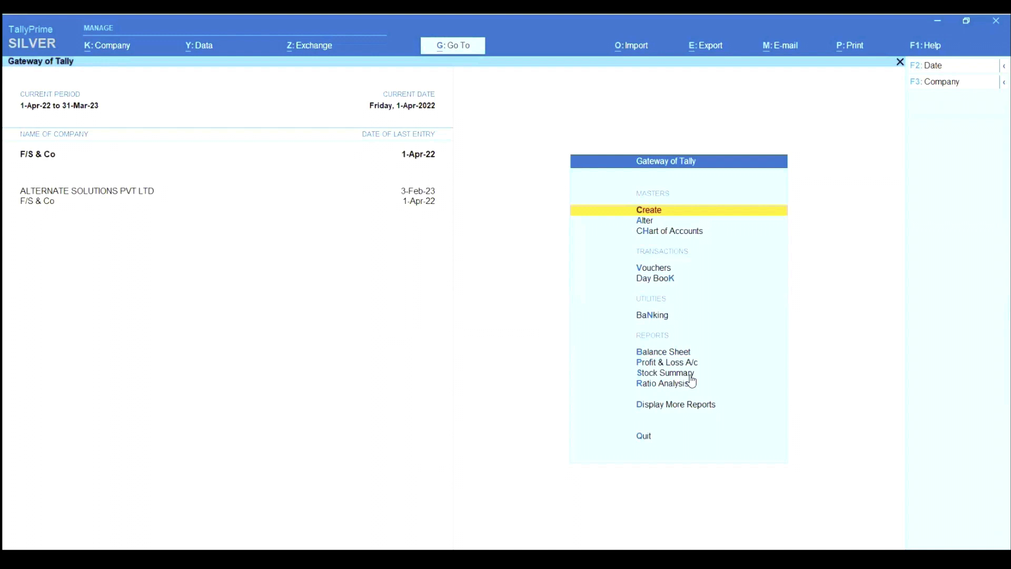
key("Down")
key("Down")
key("Down")
key("Down")
key("Down")
key("Down")
key("Down")
key("Down")
key("Down")
key("Down")
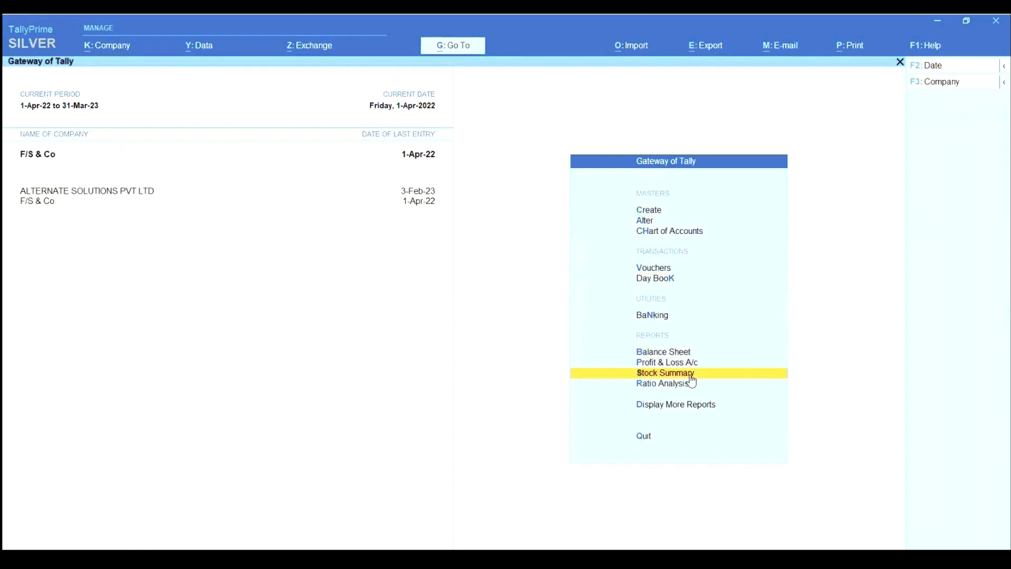
key("Return")
key("Down")
key("Down")
key("Down")
key("Down")
key("Down")
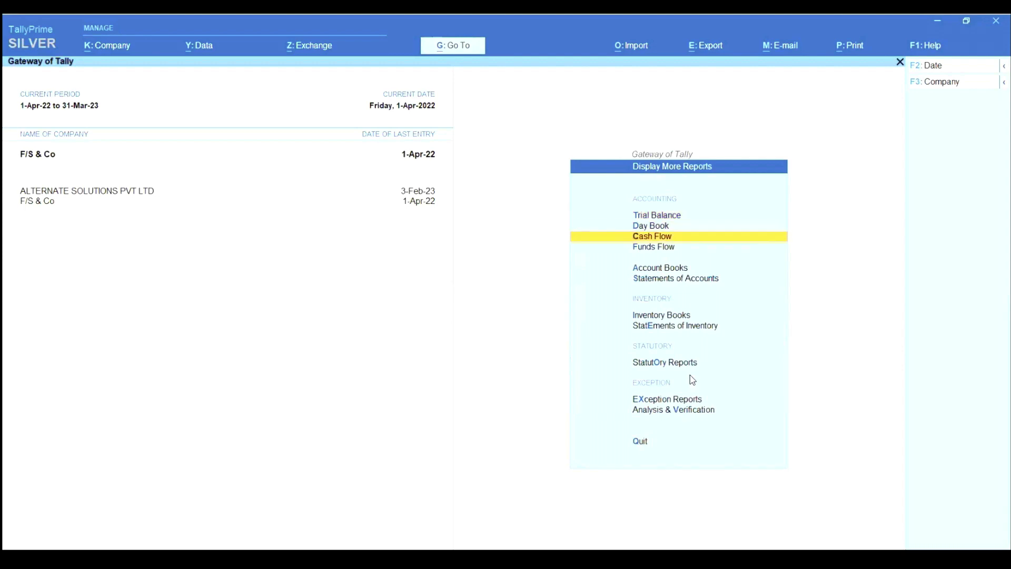
key("Down")
key("Down")
key("Down")
key("Down")
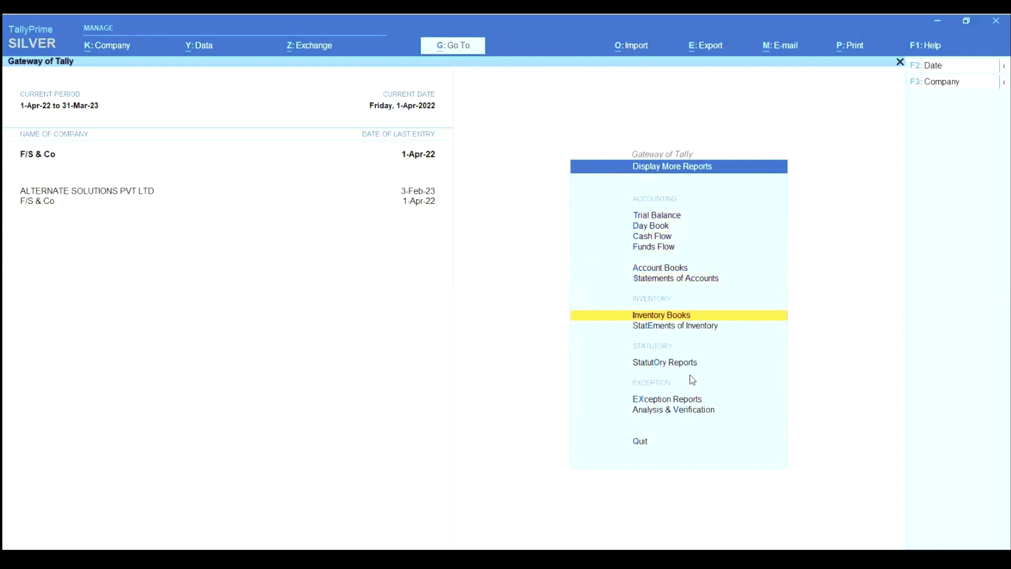
key("Up")
key("Return")
key("Down")
key("Return")
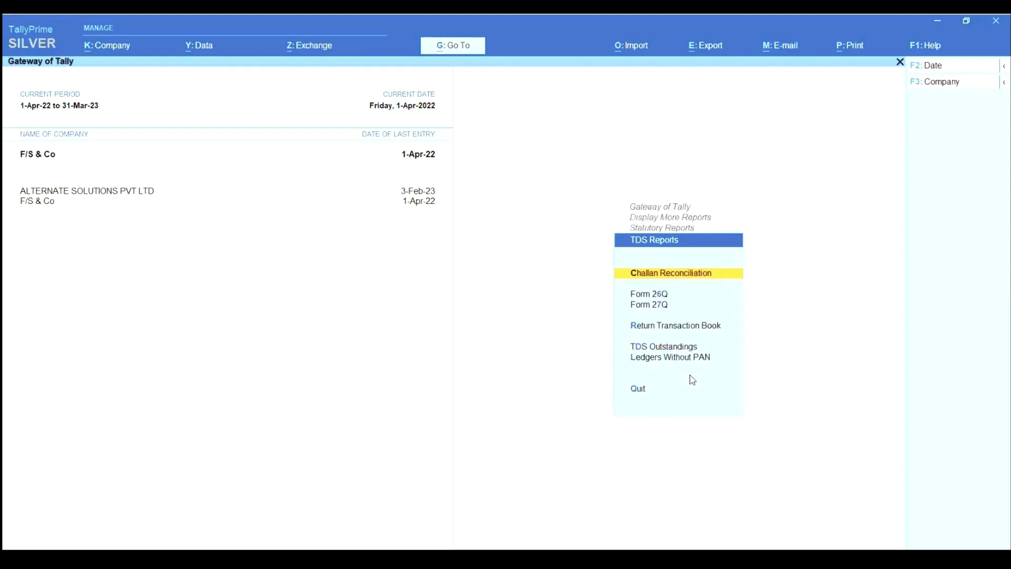
Step: Open Challan Reconciliation, review the listed TDS on Comission payments, and back out of the reports
key("Down")
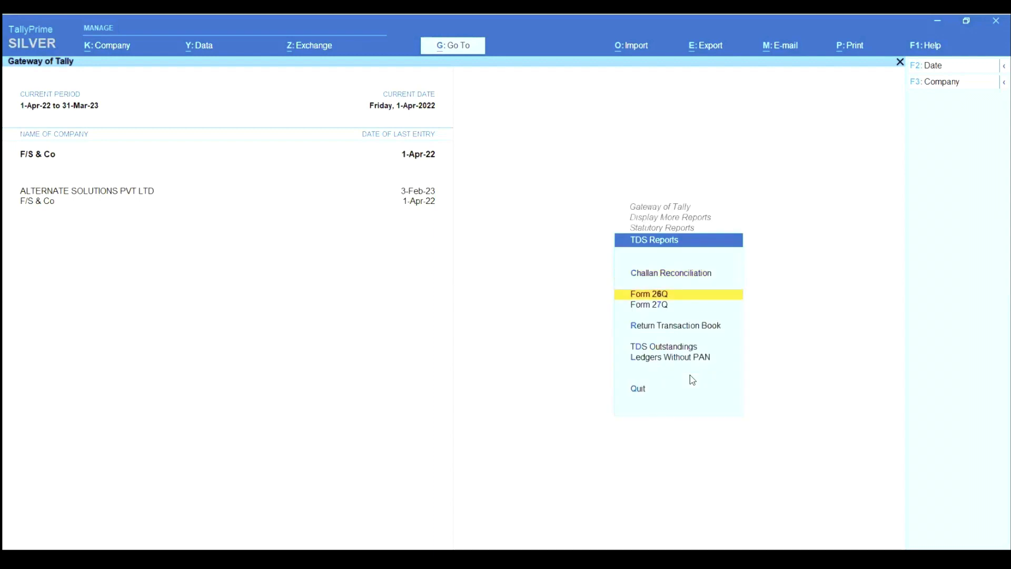
key("Up")
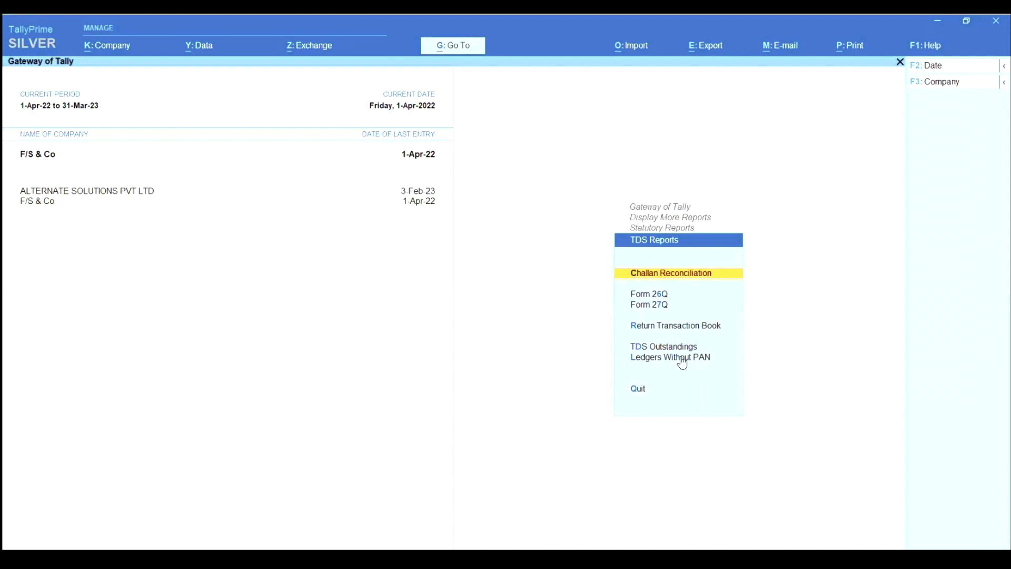
left_click(699, 271)
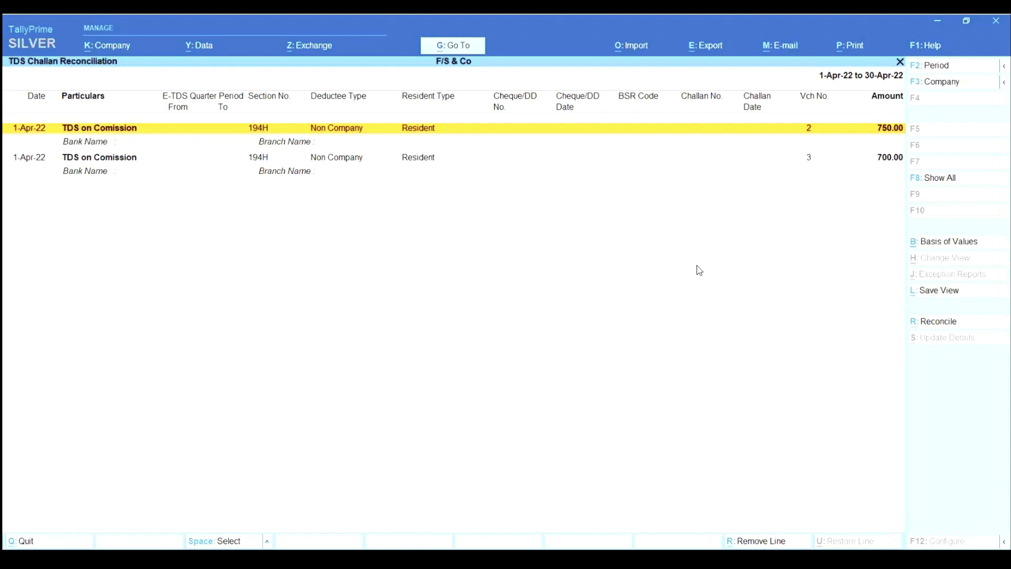
key("Escape")
key("Escape")
key("Escape")
key("Escape")
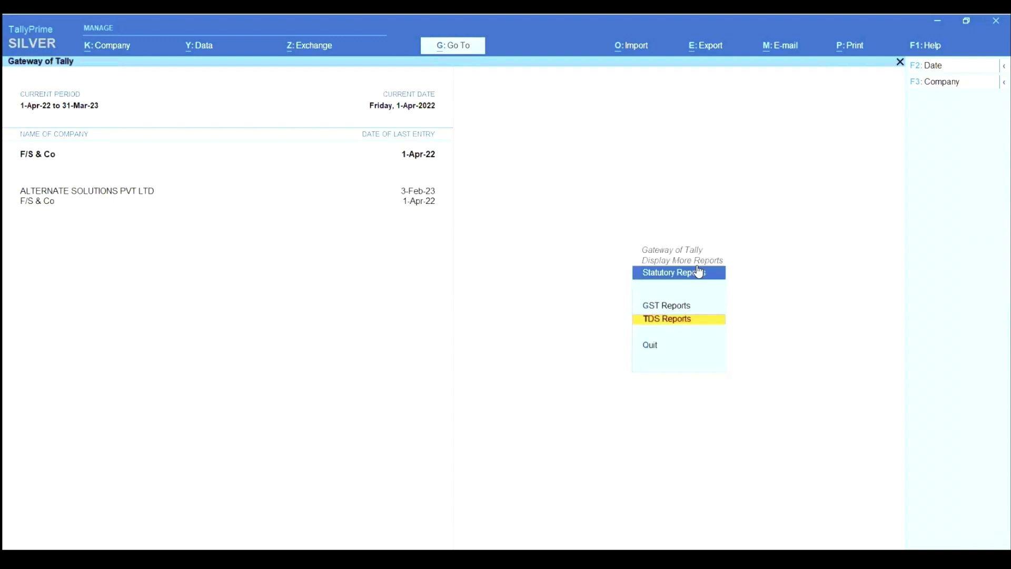
key("Escape")
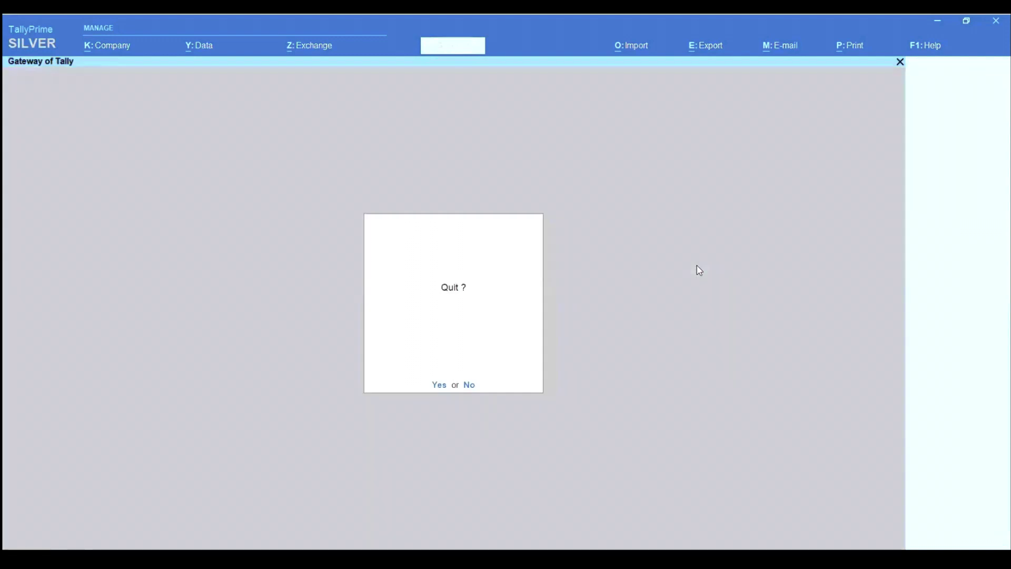
Step: Dismiss the quit prompt, start a new purchase voucher, and choose Sumit Ltd as the party account
key("Escape")
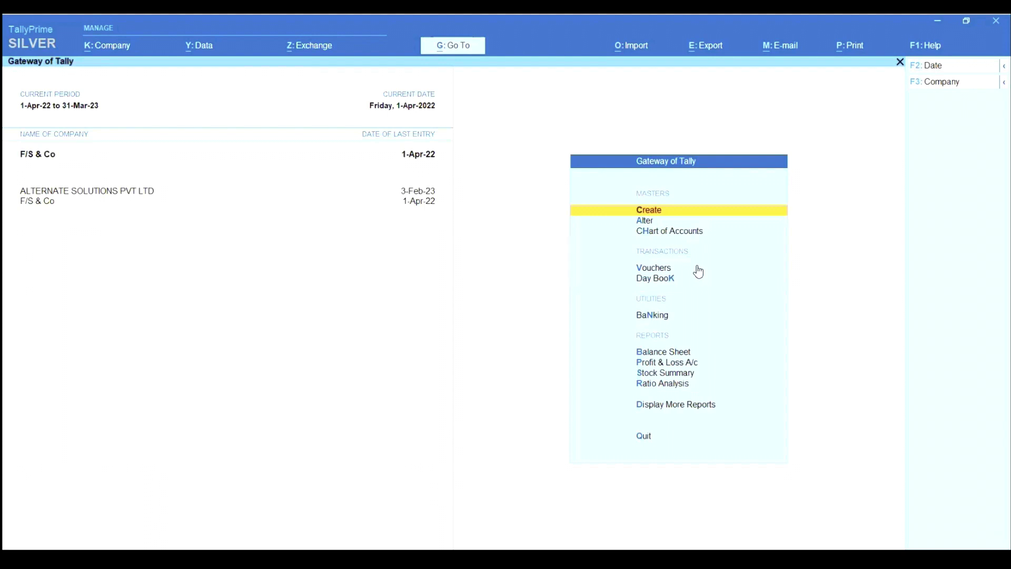
left_click(698, 268)
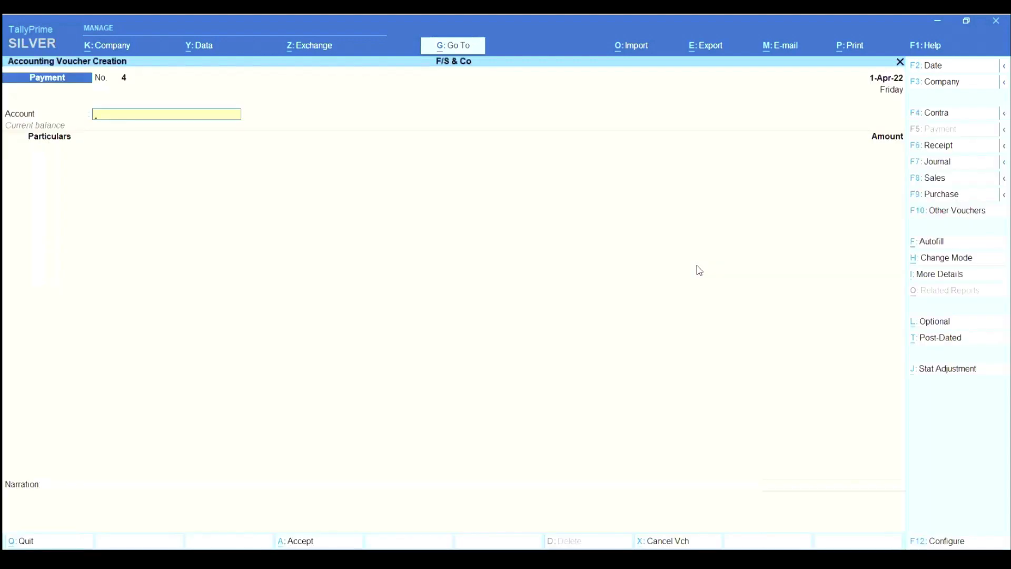
key("F8")
key("F9")
key("Return")
key("Return")
key("Down")
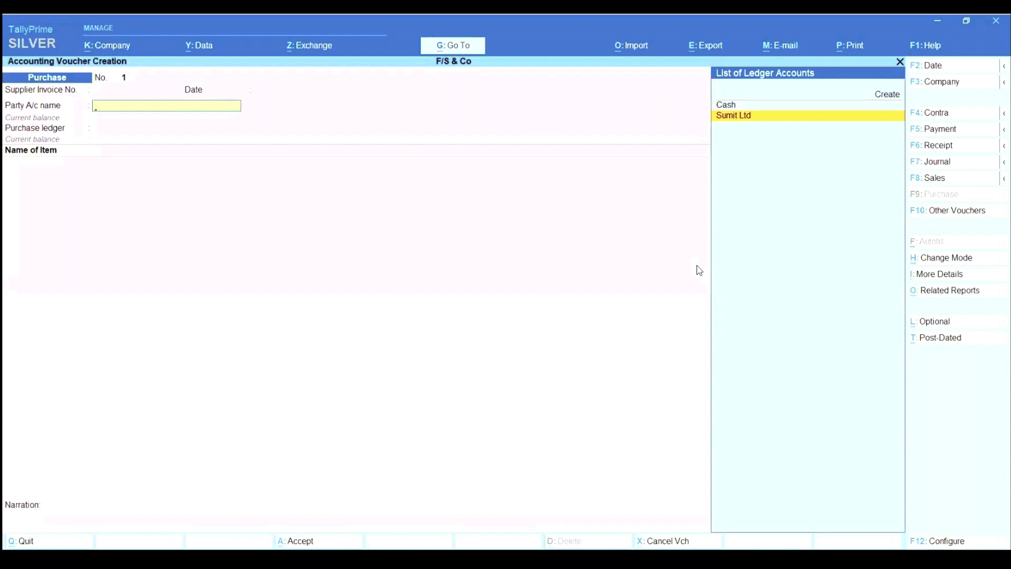
key("Return")
Step: Open the Sumit Ltd ledger from the party field, check its TDS deductee settings, and accept it
key("BackSpace")
key("ctrl")
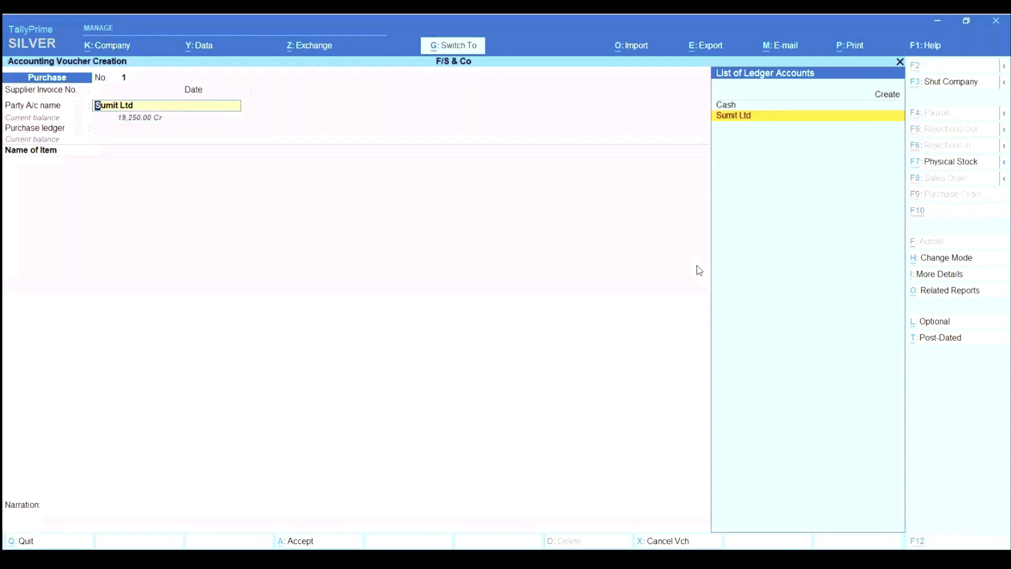
key("ctrl+Return")
key("Return")
key("Return")
key("Return")
key("Return")
key("Return")
key("Return")
key("Return")
key("Return")
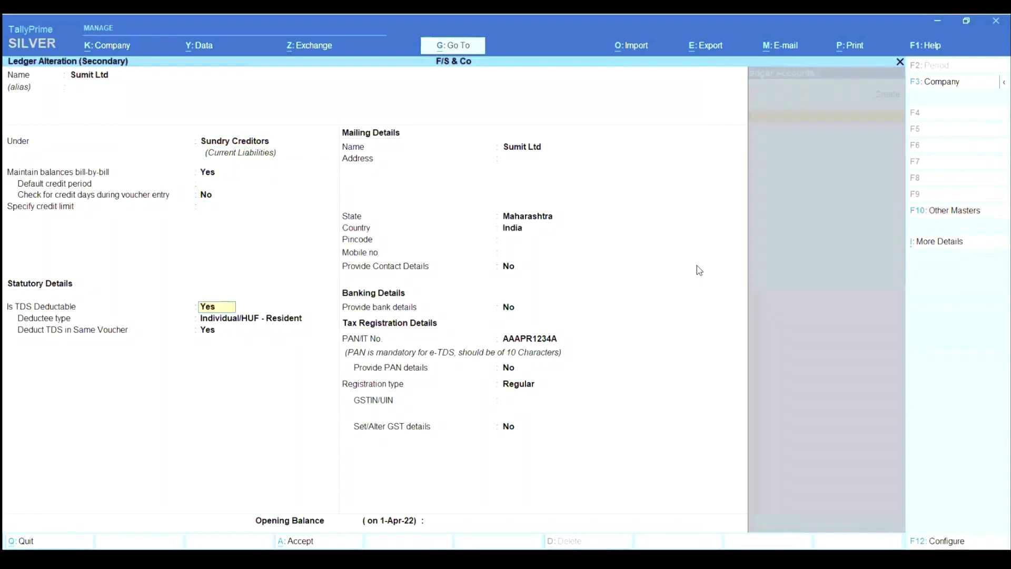
key("Return")
key("Return")
key("Return")
key("Return")
key("Return")
key("ctrl+a")
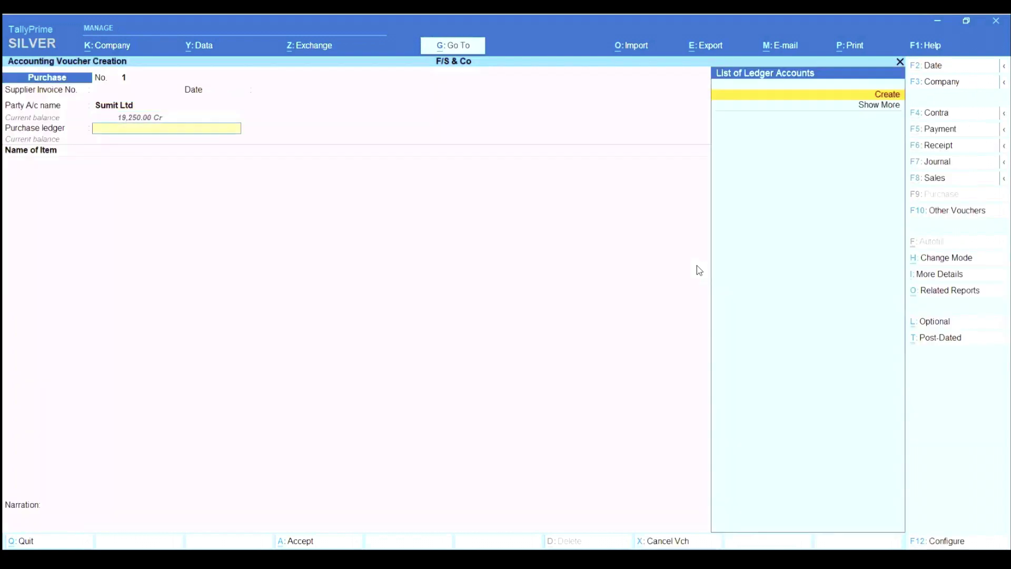
Step: Create a purchase ledger named PURCHASE under Purchase Accounts, leaving Set/Alter GST Details at No and the supply type as Services
key("Return")
type("PURCHASE")
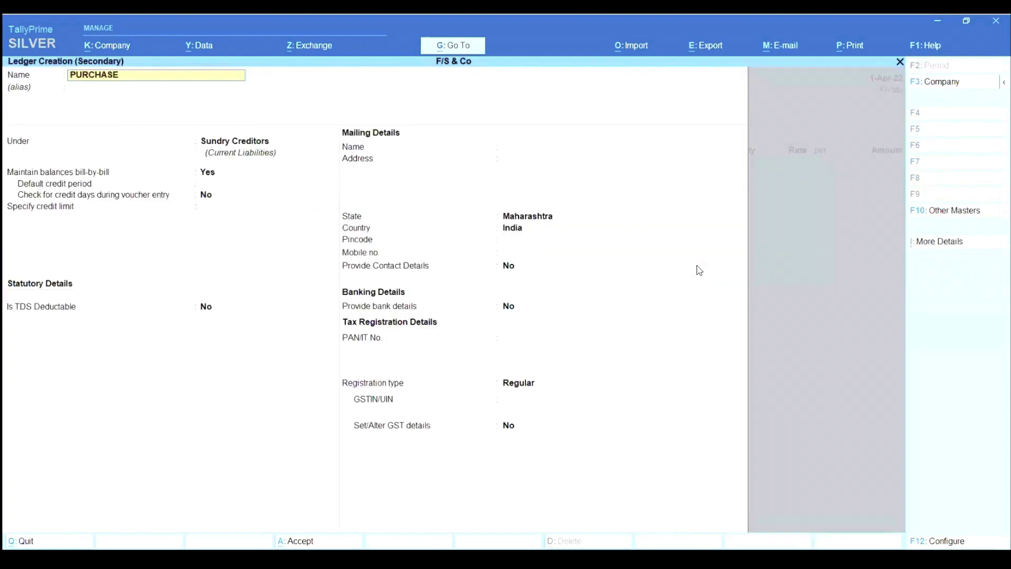
key("Return")
key("Return")
type("PUR")
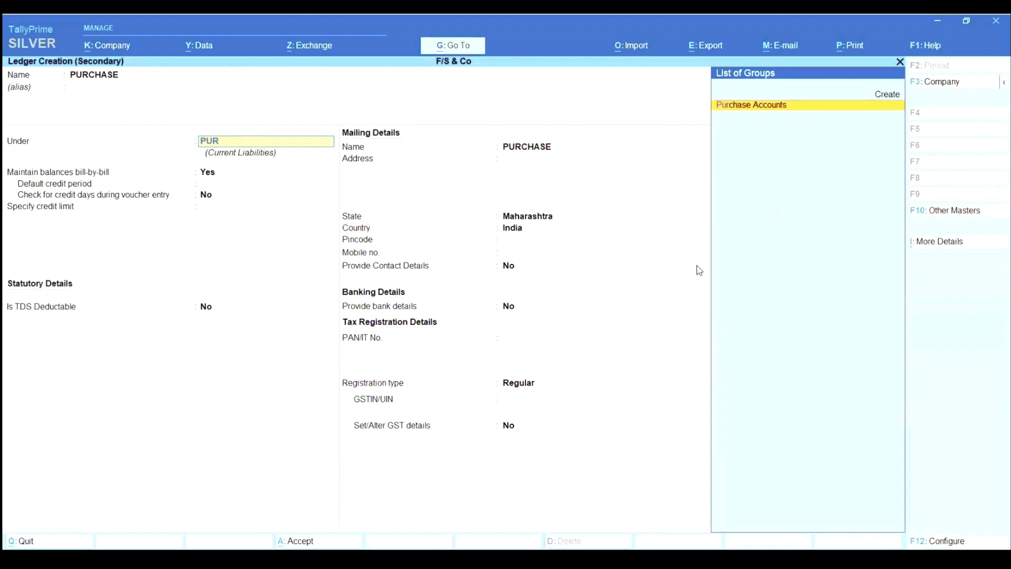
key("Return")
key("Return")
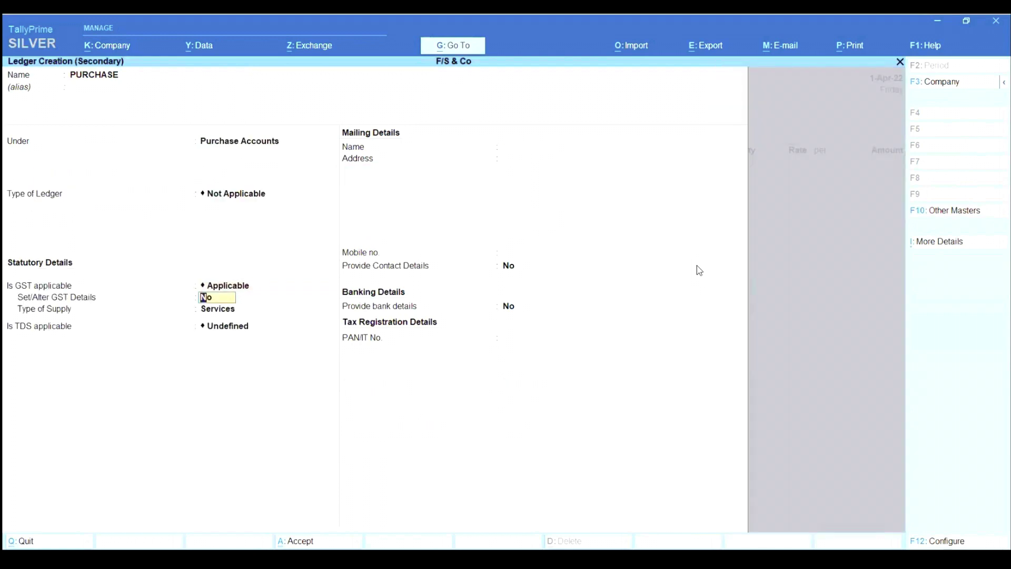
key("Return")
key("Return")
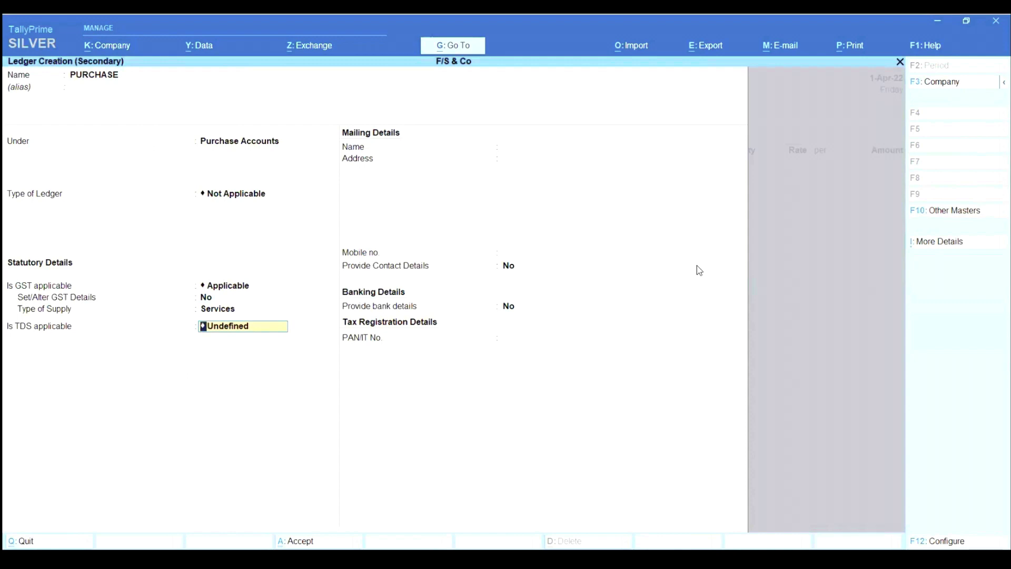
Step: Make TDS Applicable with Nature of Payment set to Any for the PURCHASE ledger, and save it
key("Up")
key("Up")
key("Return")
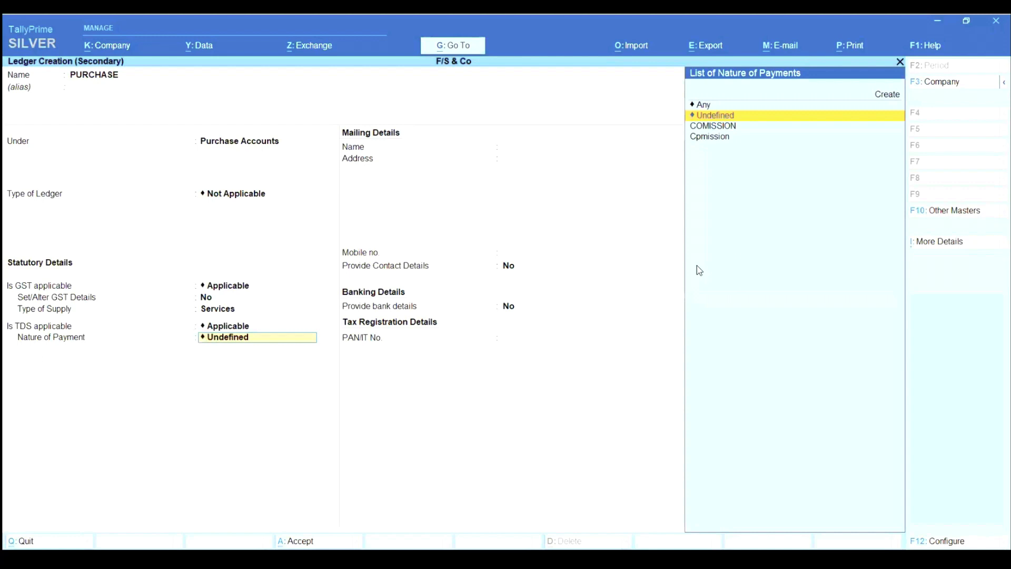
key("Down")
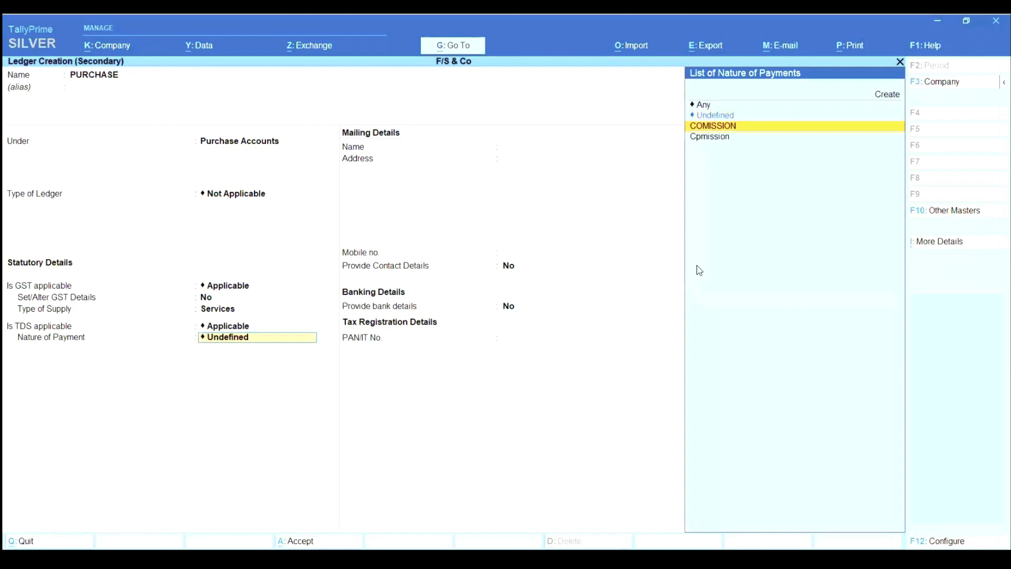
key("Up")
key("Up")
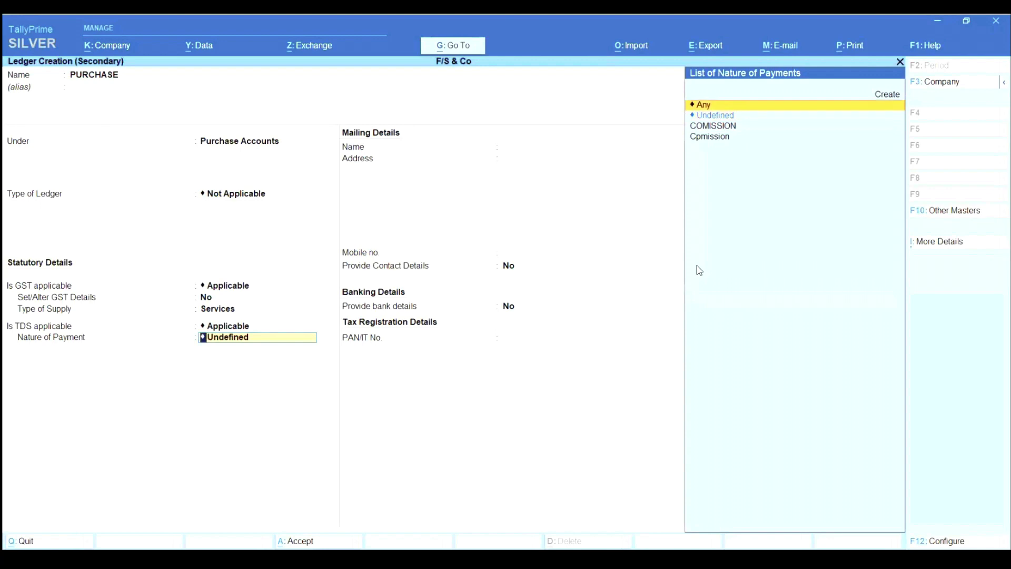
key("Return")
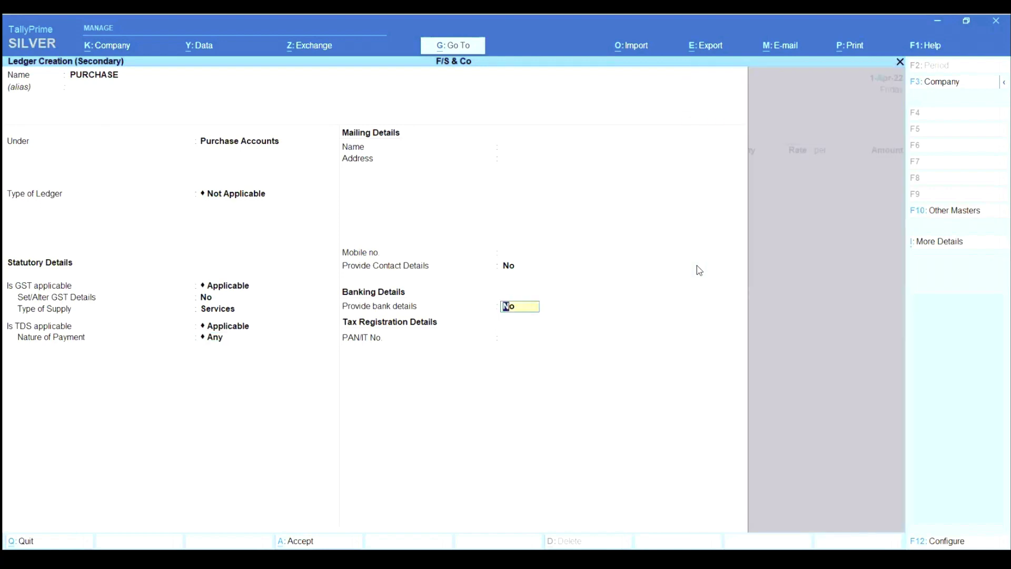
key("Return")
key("Return")
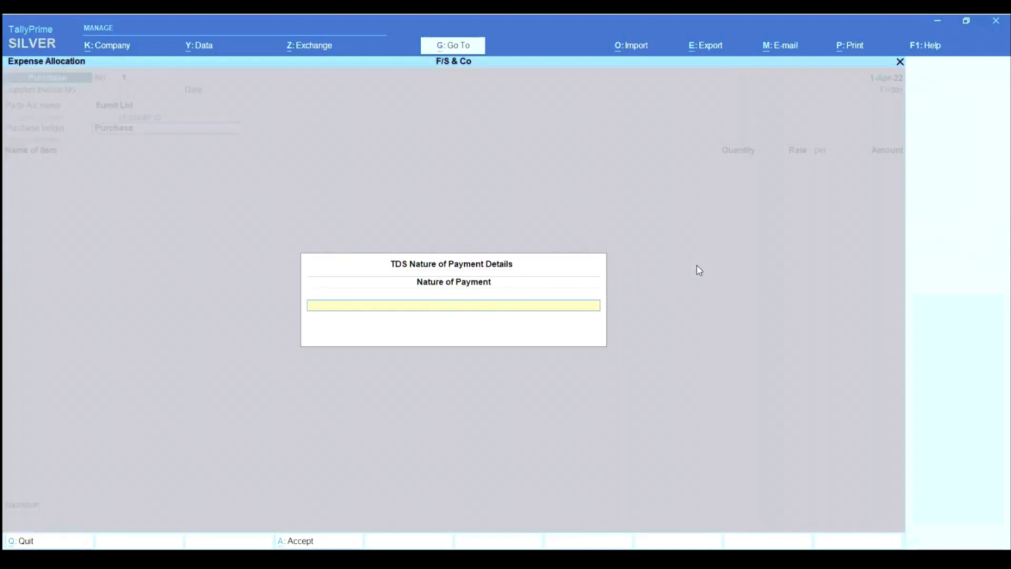
Step: Choose COMISSION (194H) as the TDS nature of payment for the purchase ledger in the voucher
key("Up")
key("Down")
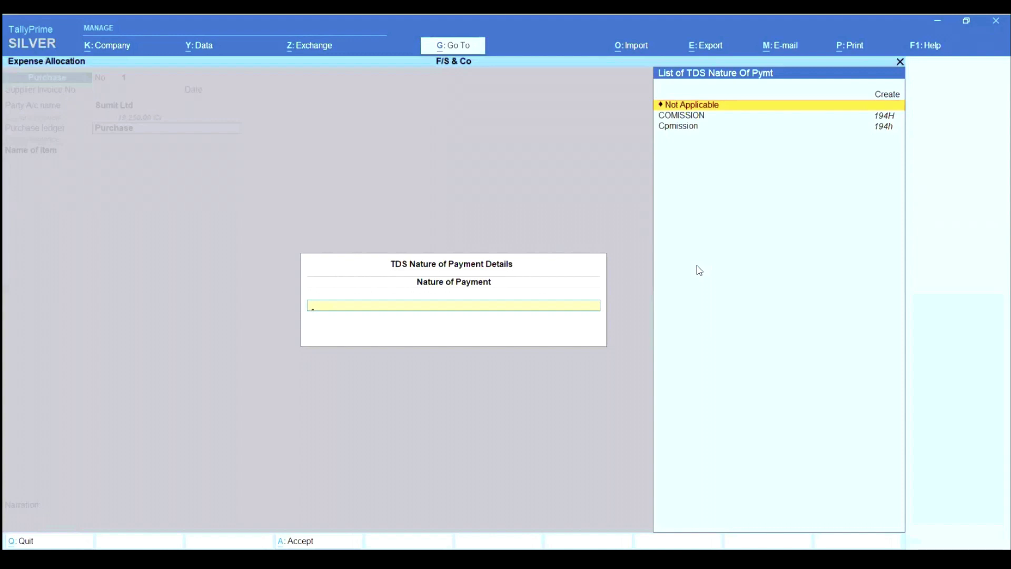
key("Down")
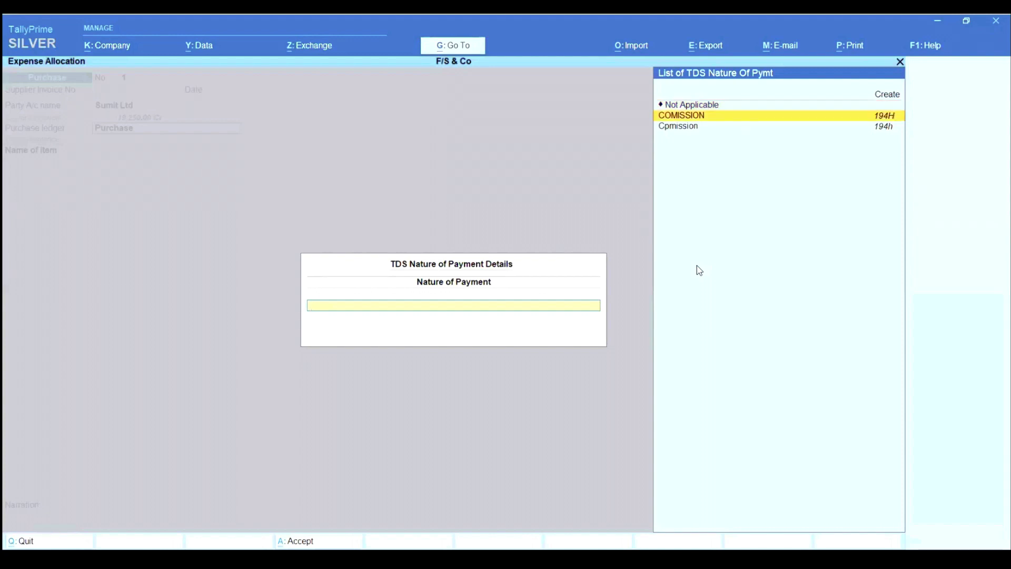
key("Return")
Step: Start creating a stock item named ITEM under the Primary group from the voucher's item line
key("Up")
key("Return")
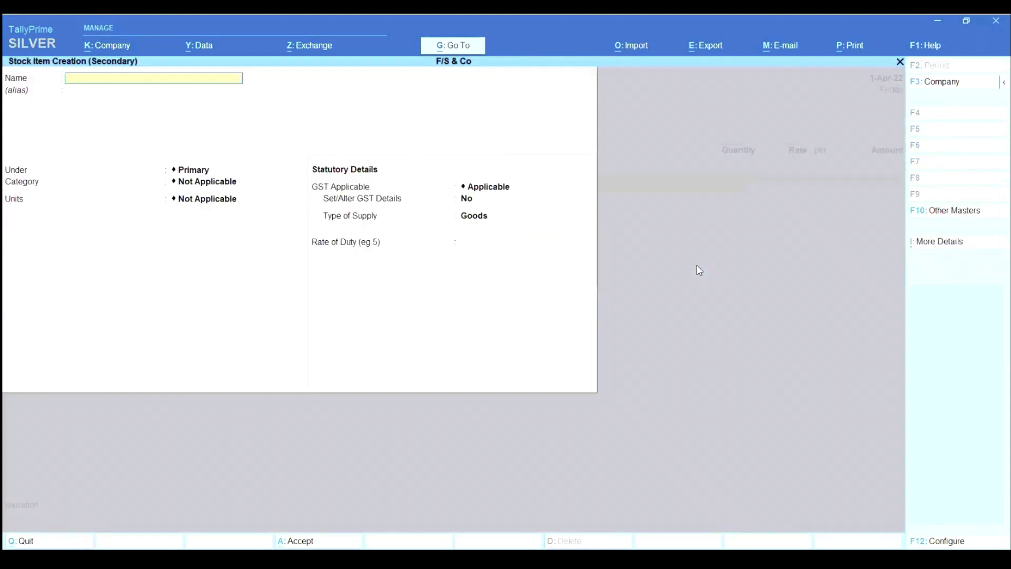
type("ITEM")
key("Return")
key("Return")
key("BackSpace")
key("BackSpace")
key("Return")
key("Return")
key("Return")
key("Up")
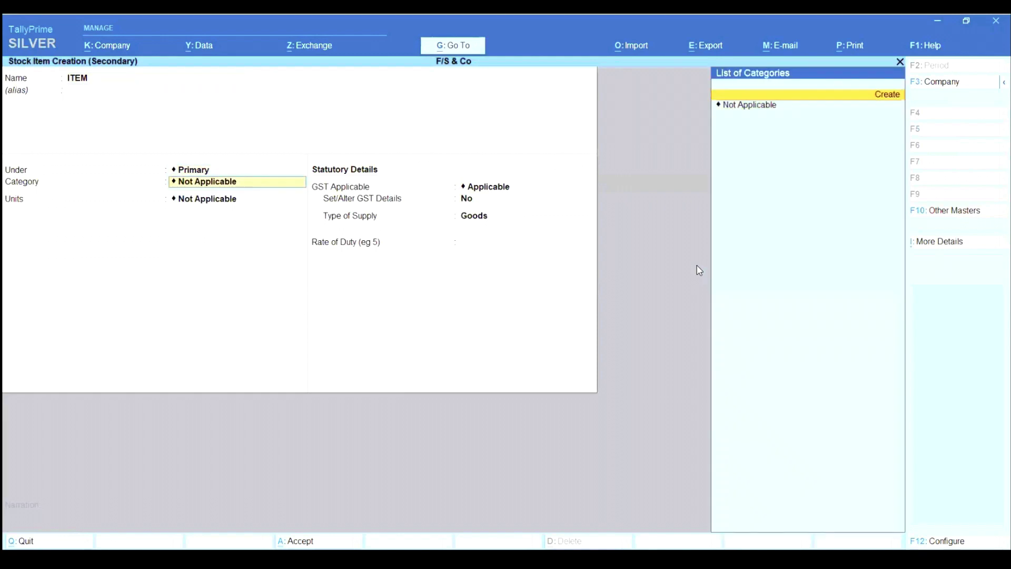
key("Return")
key("Escape")
key("y")
Step: Keep the category Not Applicable and create the unit NOS with formal name NUMBERS and UQC NOS-NUMBERS
key("Down")
key("Return")
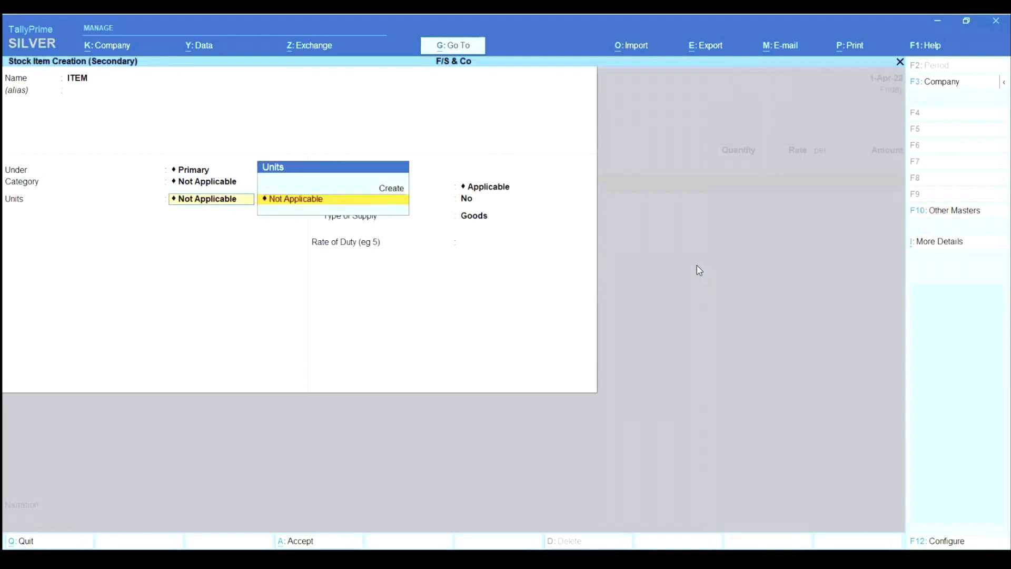
key("Up")
key("Return")
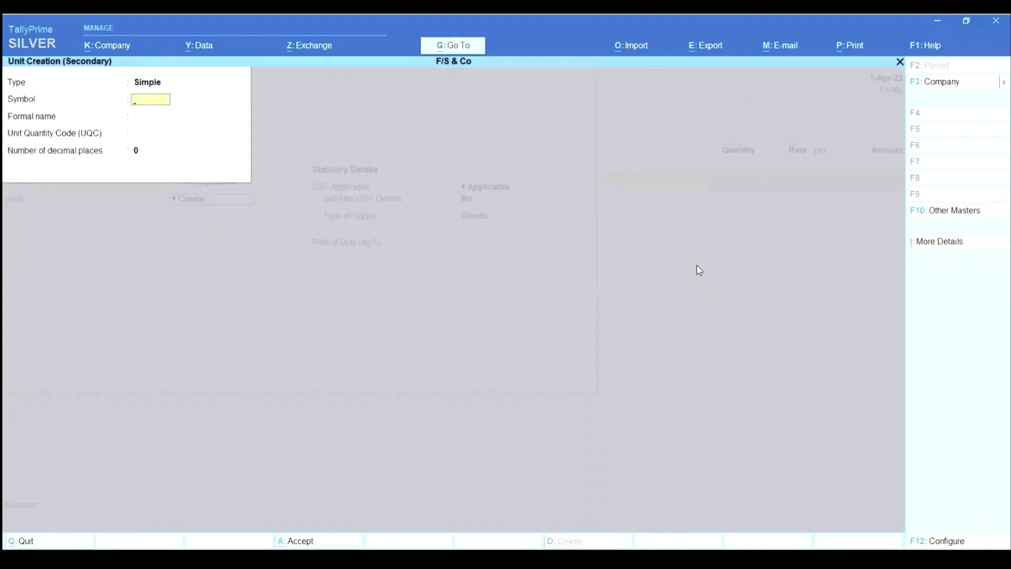
type("NOS")
key("Return")
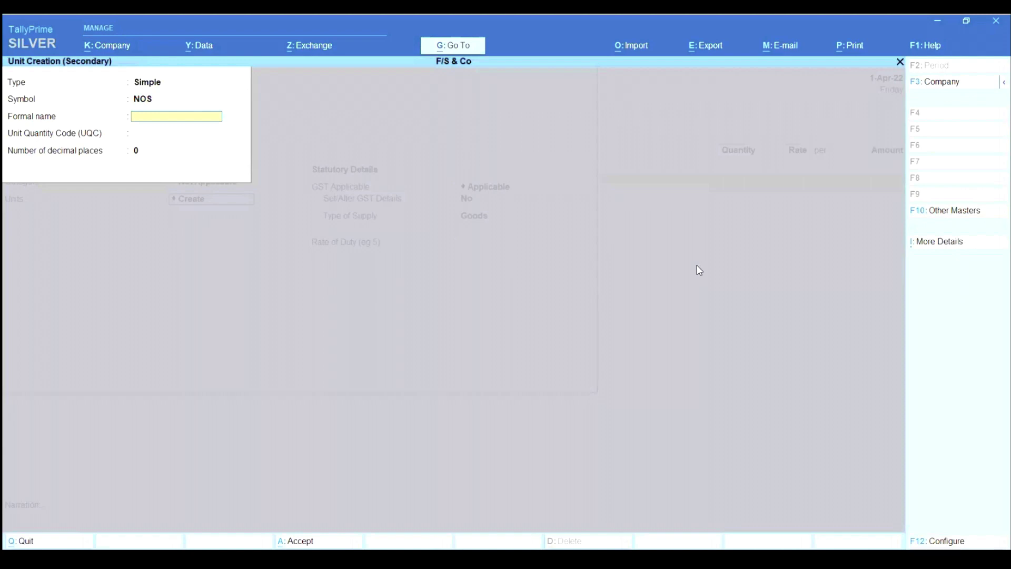
type("NUMBERS")
key("Return")
type("NUM")
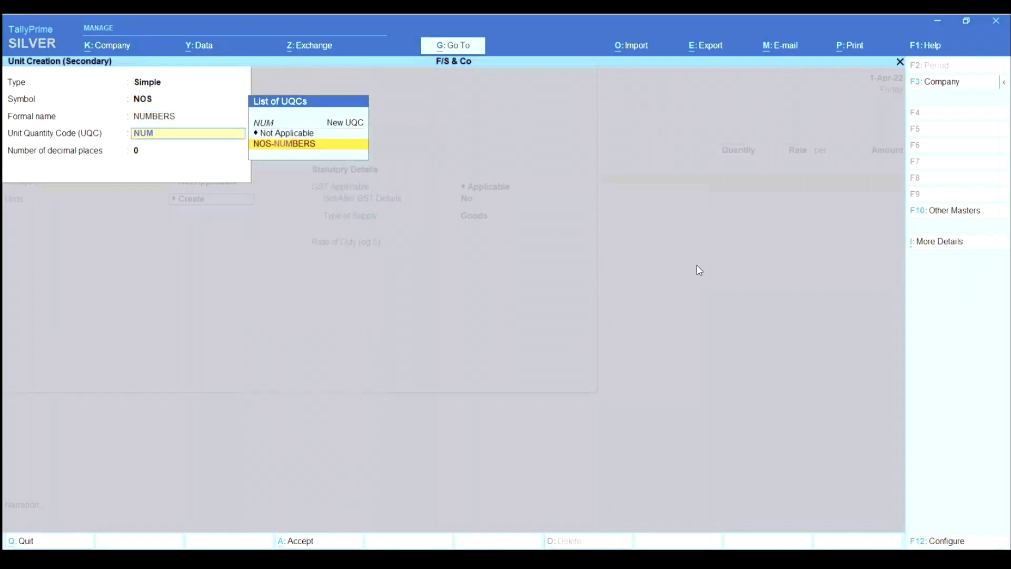
key("Return")
key("Return")
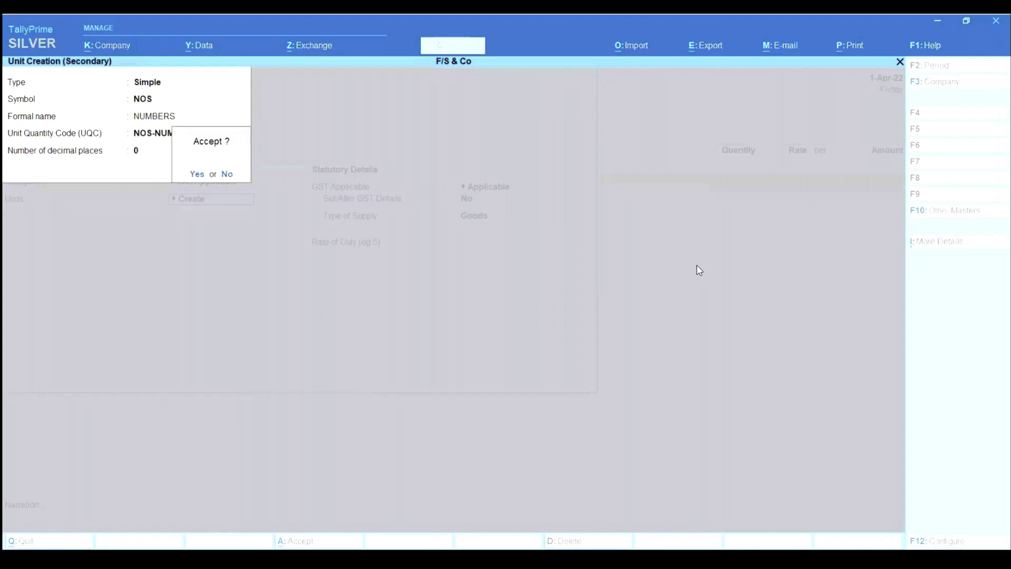
key("Return")
Step: Leave Set components (BOM) and Set/Alter GST Details at No, and save the stock item
key("Return")
key("Return")
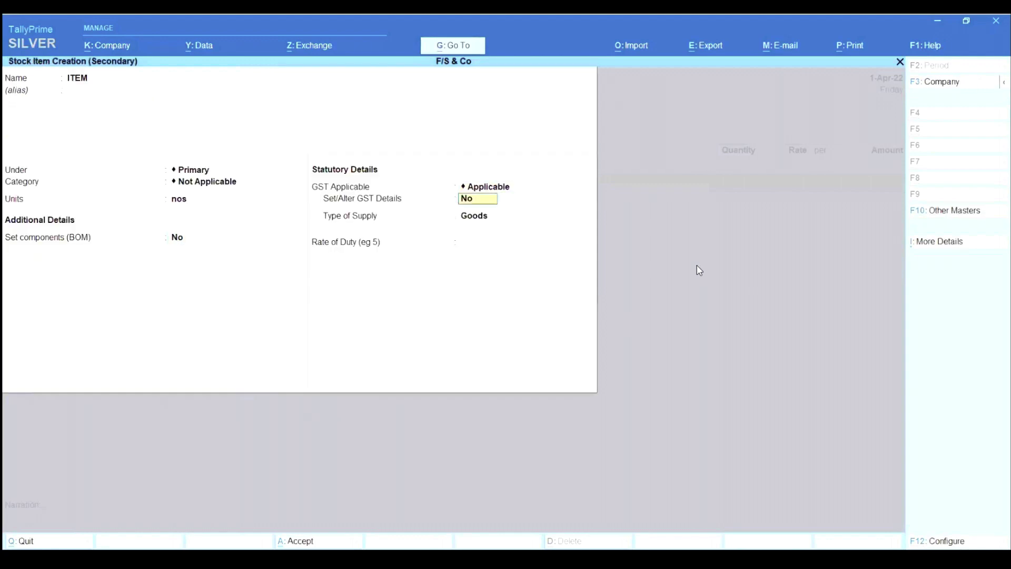
key("ctrl+a")
key("Return")
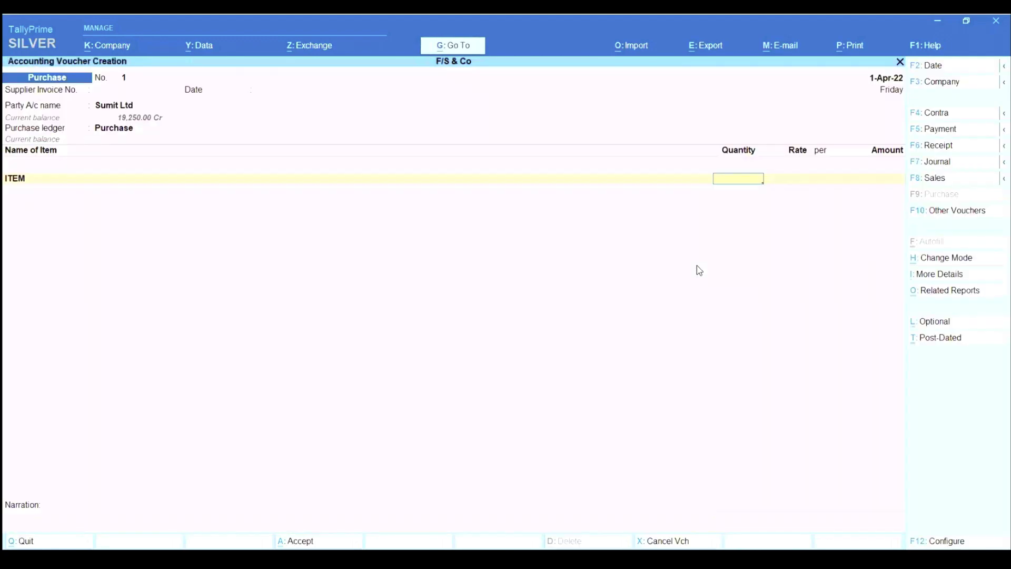
Step: Enter a quantity of 50 nos at a rate of 5000 for ITEM and finish the item entries
type("50")
key("Return")
type("5000")
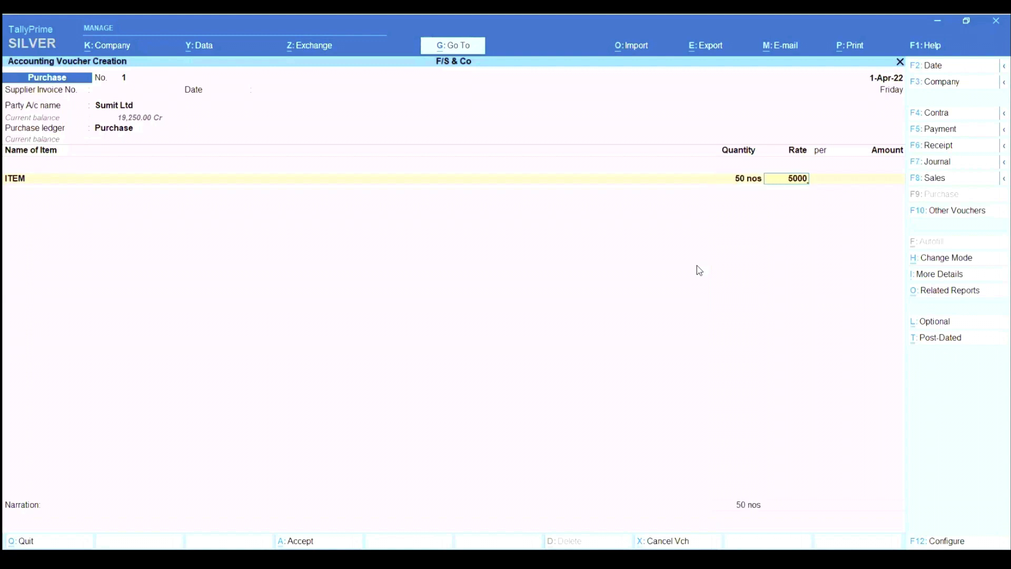
key("Return")
key("Return")
key("Return")
key("Return")
Step: Add the CGST ledger below the item in the purchase voucher
key("Down")
key("Down")
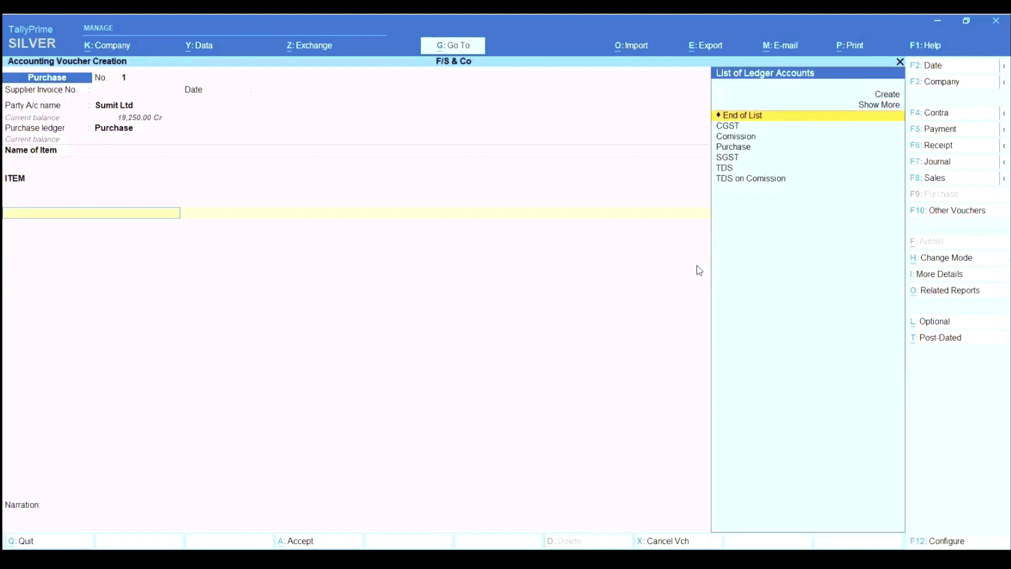
key("Down")
key("Return")
Step: Alter the CGST ledger so TDS is Applicable with Nature of Payment set to Any, and save it
key("BackSpace")
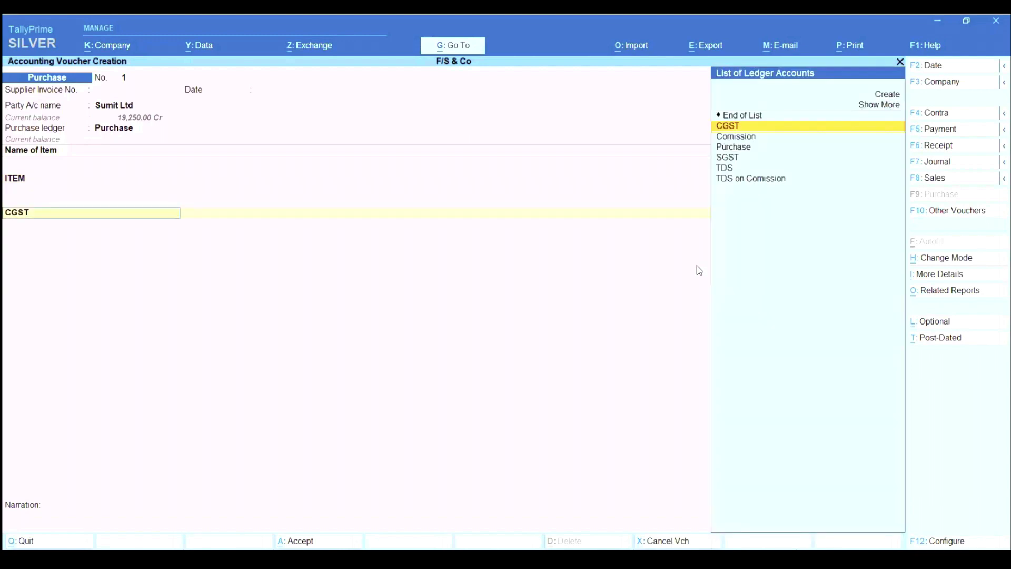
key("ctrl+Return")
key("Return")
key("Return")
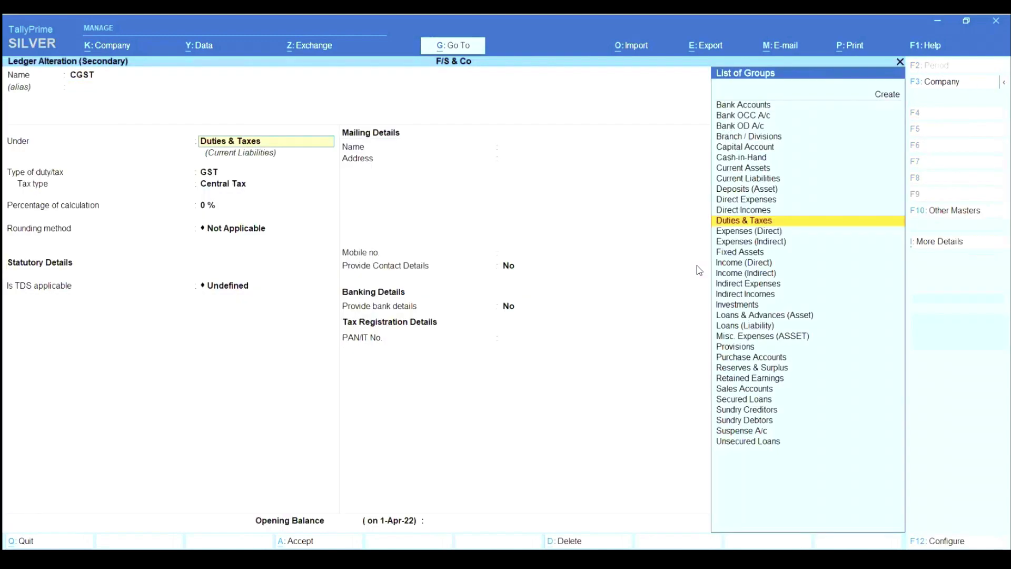
key("Return")
key("Return")
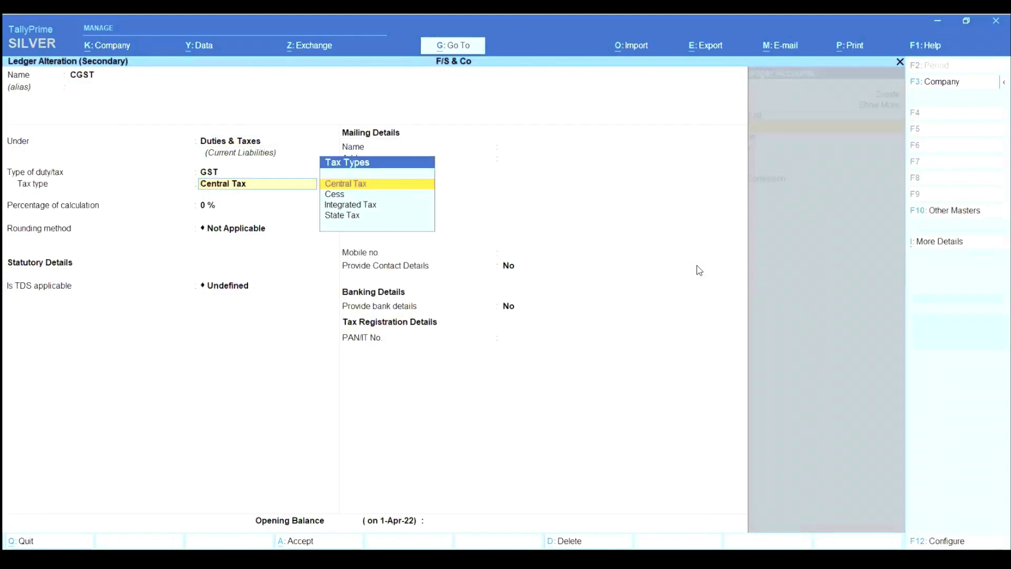
key("Return")
key("Return")
key("Return")
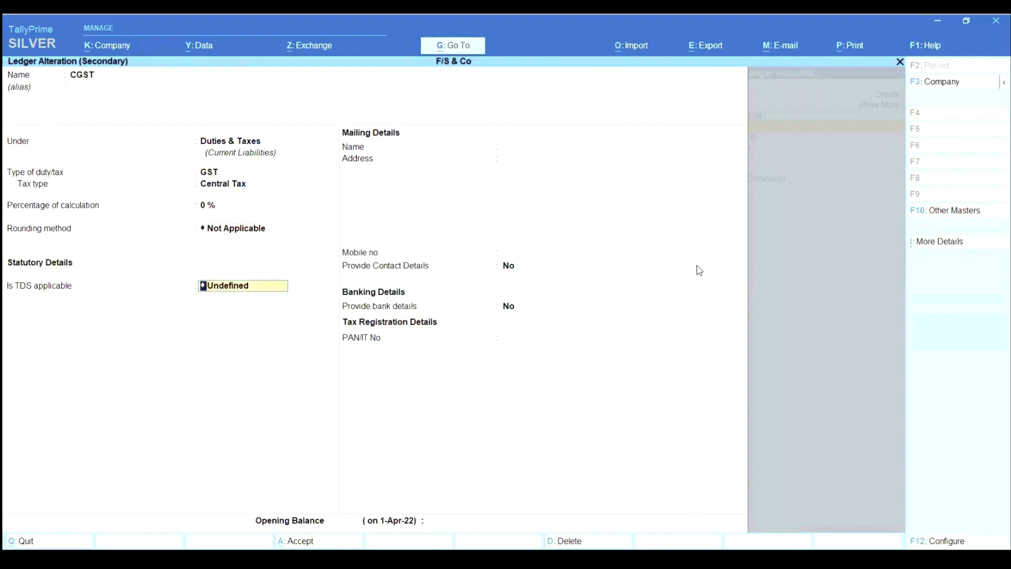
key("space")
key("Return")
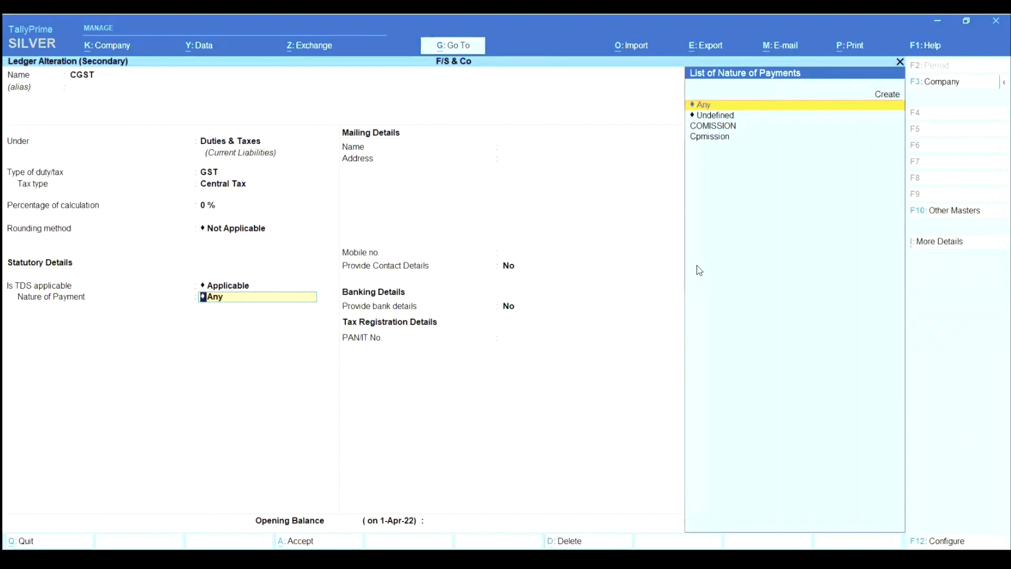
key("Return")
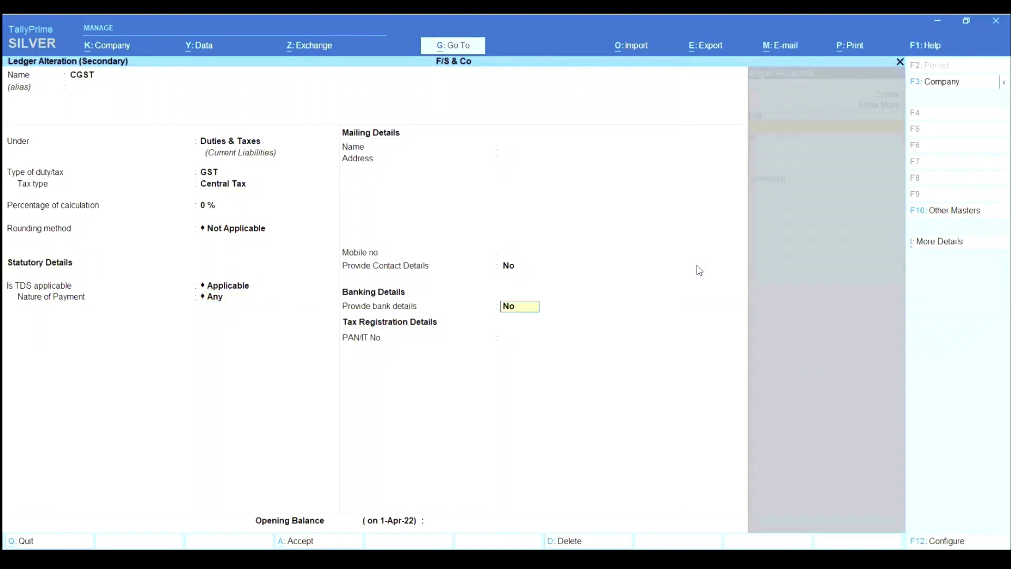
key("Return")
key("Return")
Step: Reopen the ITEM stock item from the purchase voucher and enable Set/Alter GST Details
key("BackSpace")
key("BackSpace")
key("BackSpace")
key("BackSpace")
key("BackSpace")
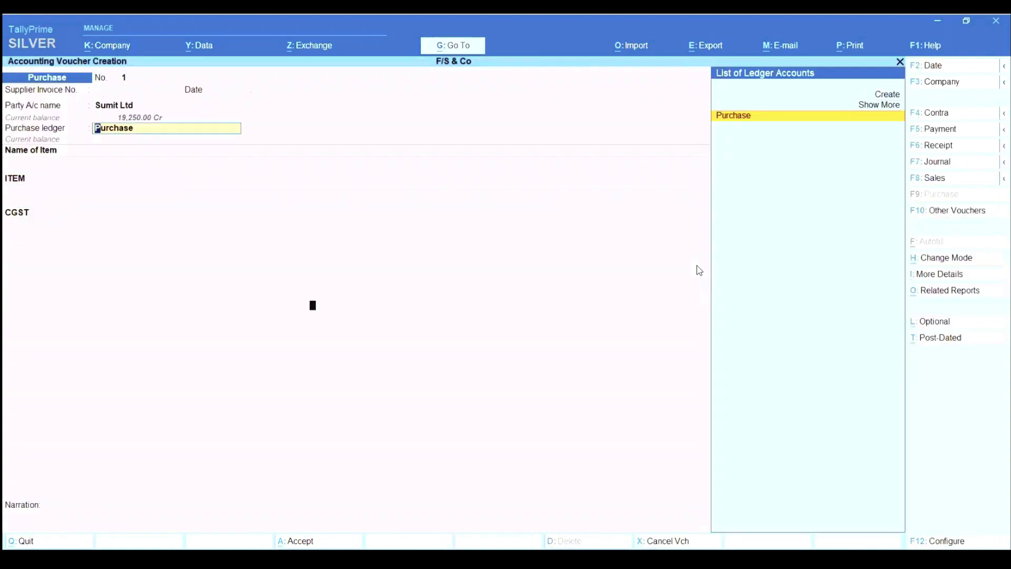
key("Return")
key("Return")
key("ctrl+Return")
key("Return")
key("Return")
key("Return")
key("Return")
key("Return")
key("Return")
key("Return")
key("y")
Step: Set ITEM's Taxability to Taxable with an Integrated Tax rate of 18%, and save the stock item
key("Return")
key("Return")
key("Return")
key("Return")
key("Down")
key("Down")
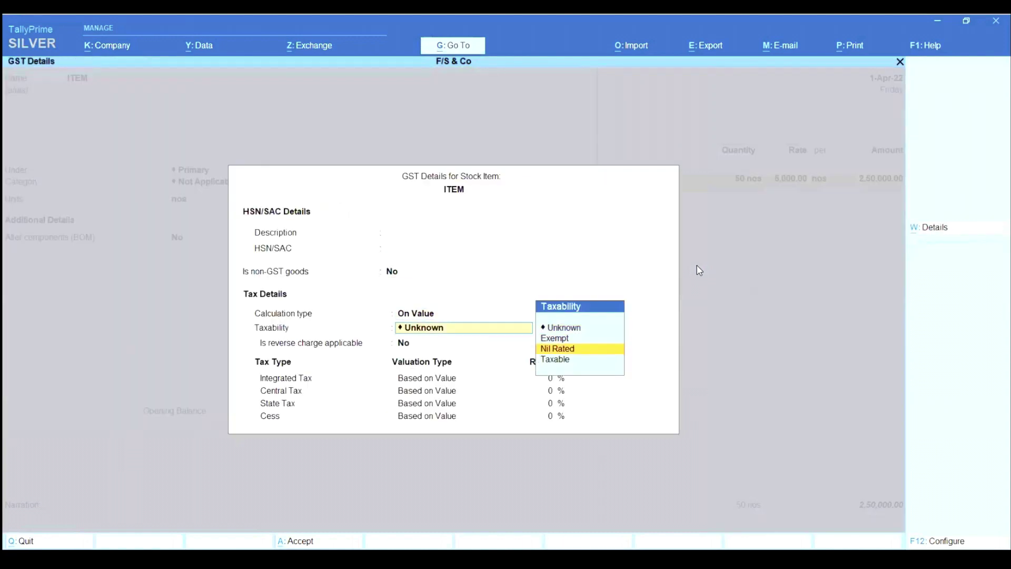
key("Down")
key("Return")
key("Return")
type("18")
key("Return")
key("ctrl+a")
key("Return")
Step: Keep the item line as entered, accept the CGST amount, and choose a TDS Nature of Payment for it
key("Return")
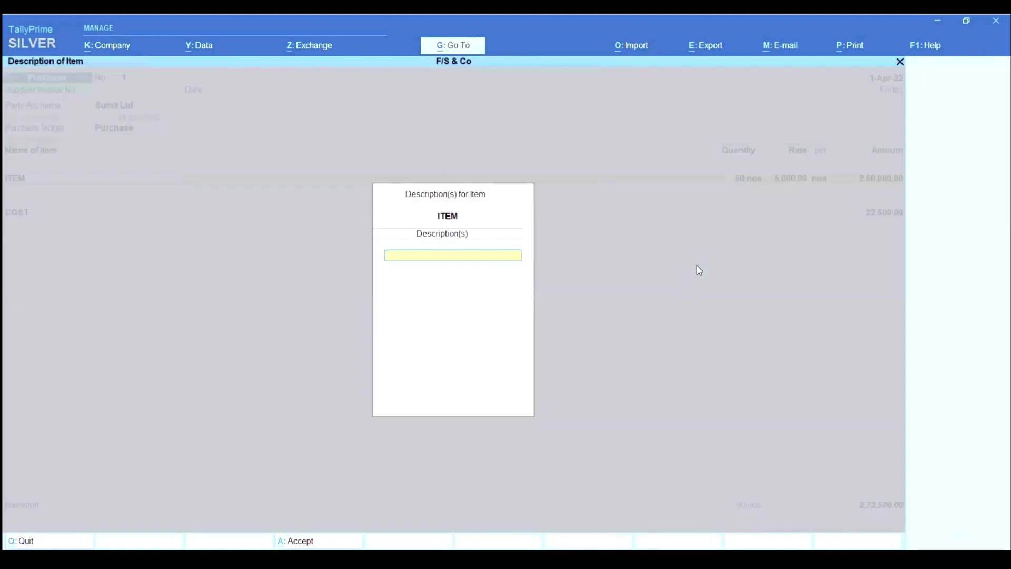
key("Return")
key("Return")
key("Return")
key("Return")
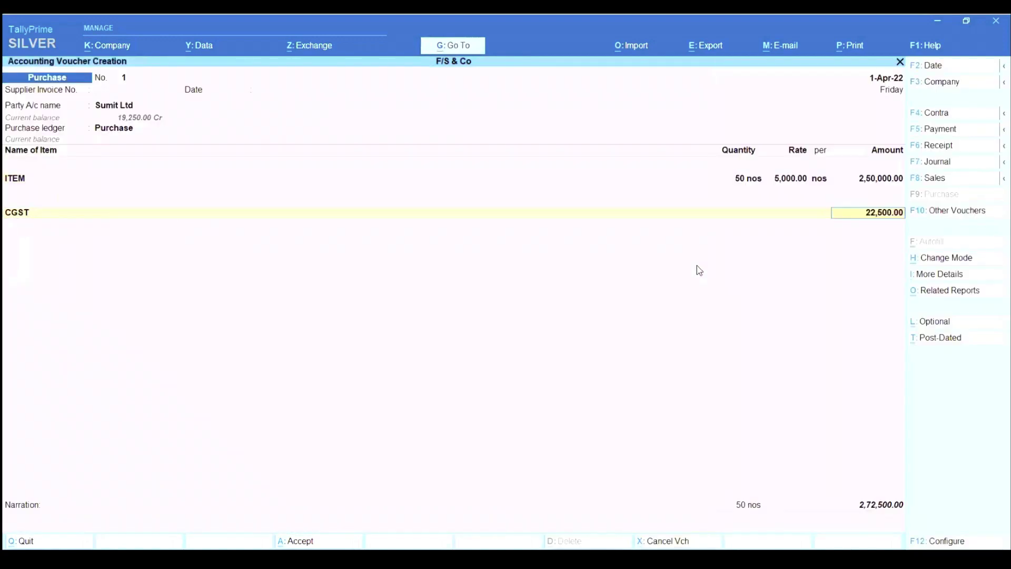
key("Return")
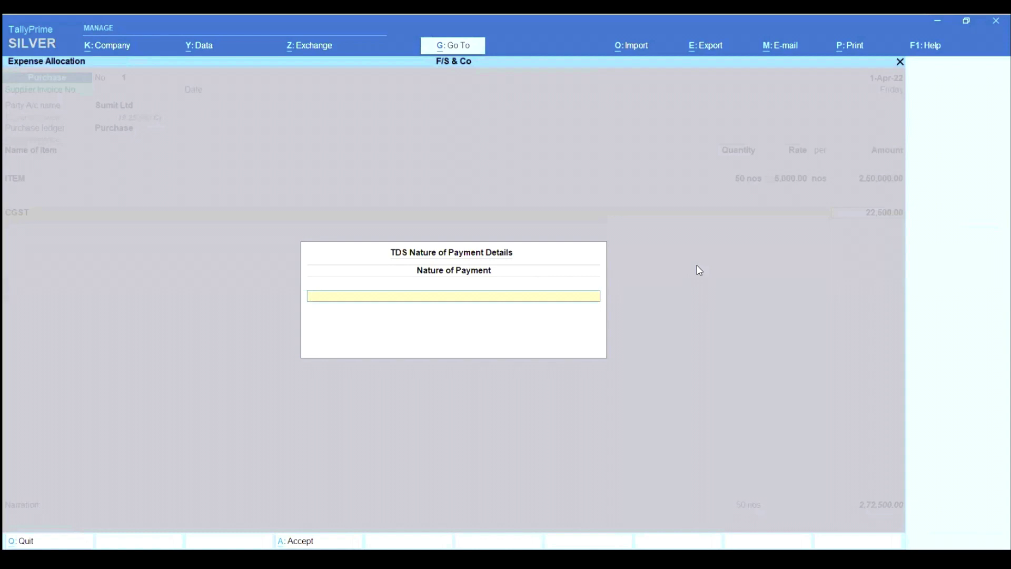
key("Down")
key("Down")
key("Return")
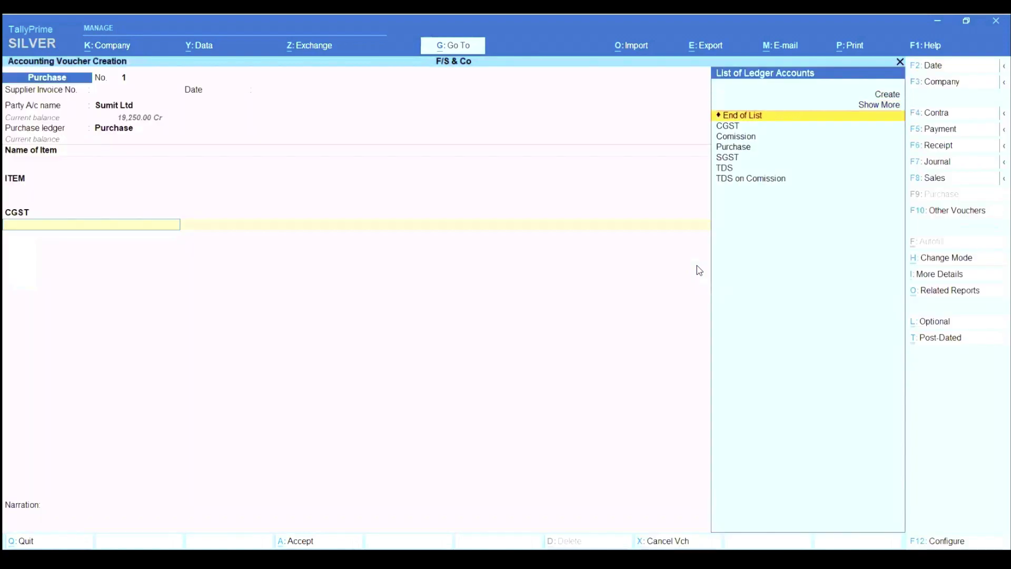
Step: Add the SGST ledger below CGST in the purchase voucher and finish the ledger entries
type("SS")
key("BackSpace")
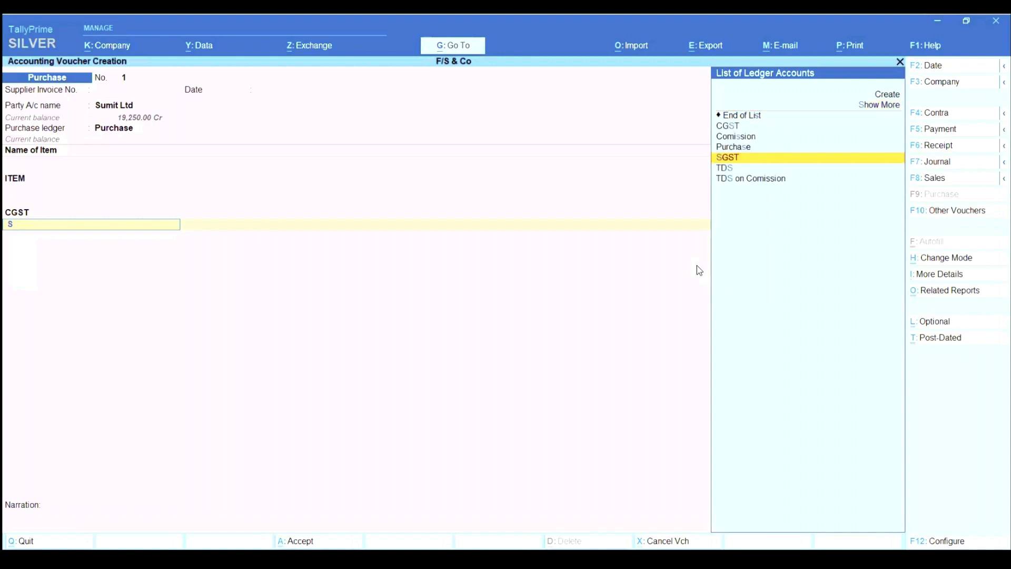
type("GS")
key("Return")
key("Return")
key("Return")
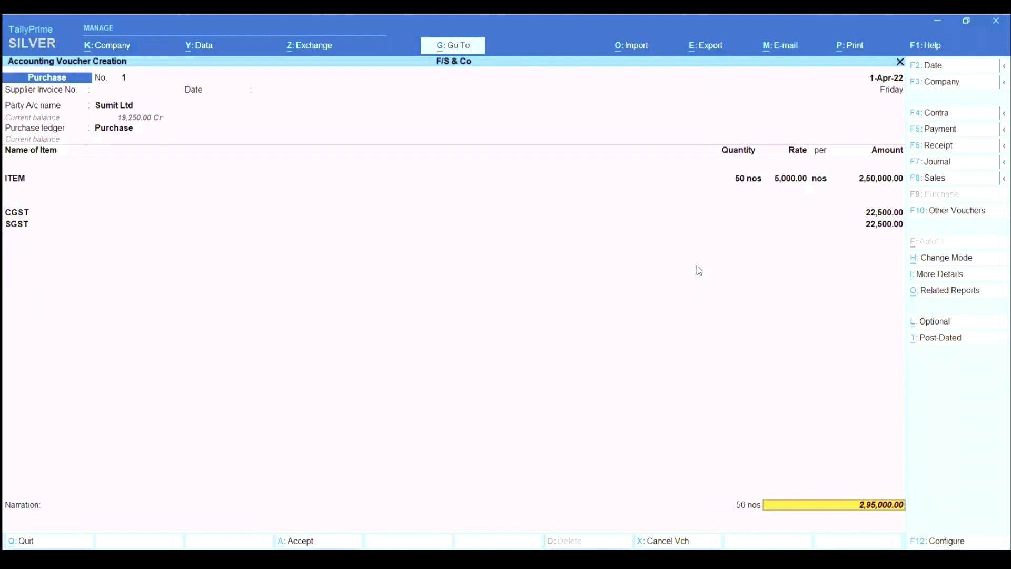
Step: Add the TDS on Comission ledger below SGST in the purchase voucher
key("BackSpace")
key("Return")
key("Down")
key("Down")
key("Down")
key("Down")
key("Down")
key("Down")
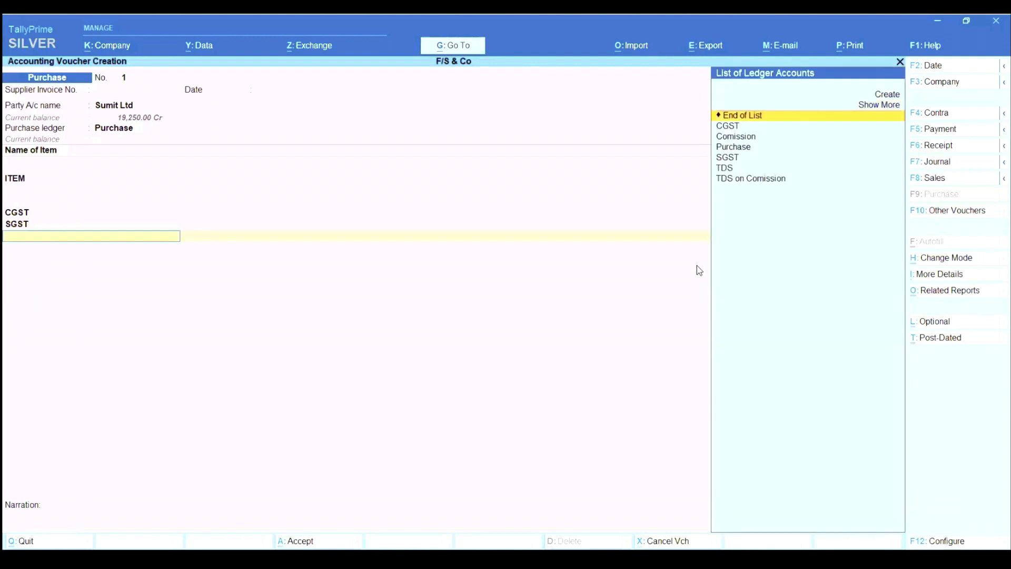
key("Down")
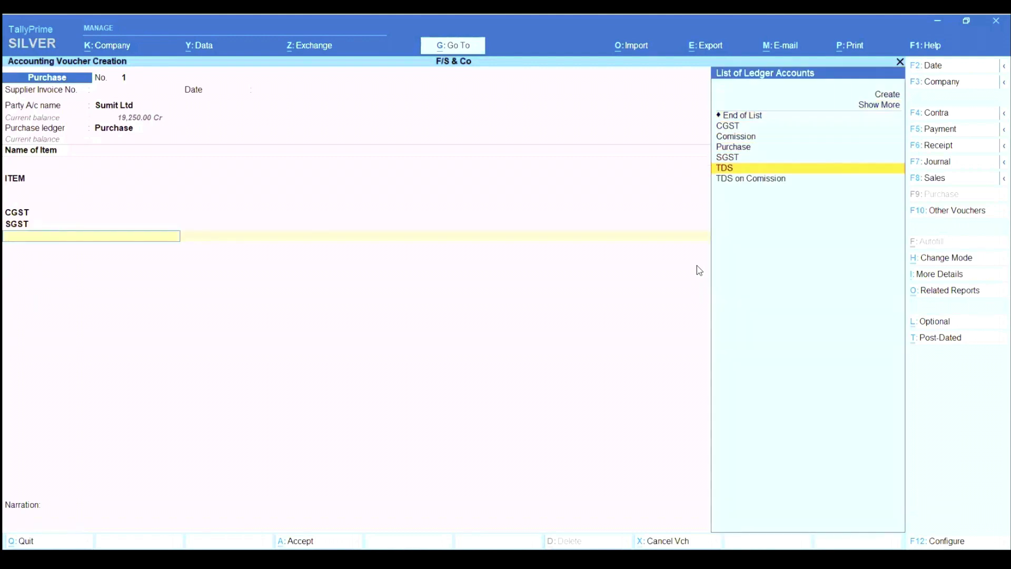
key("Return")
key("BackSpace")
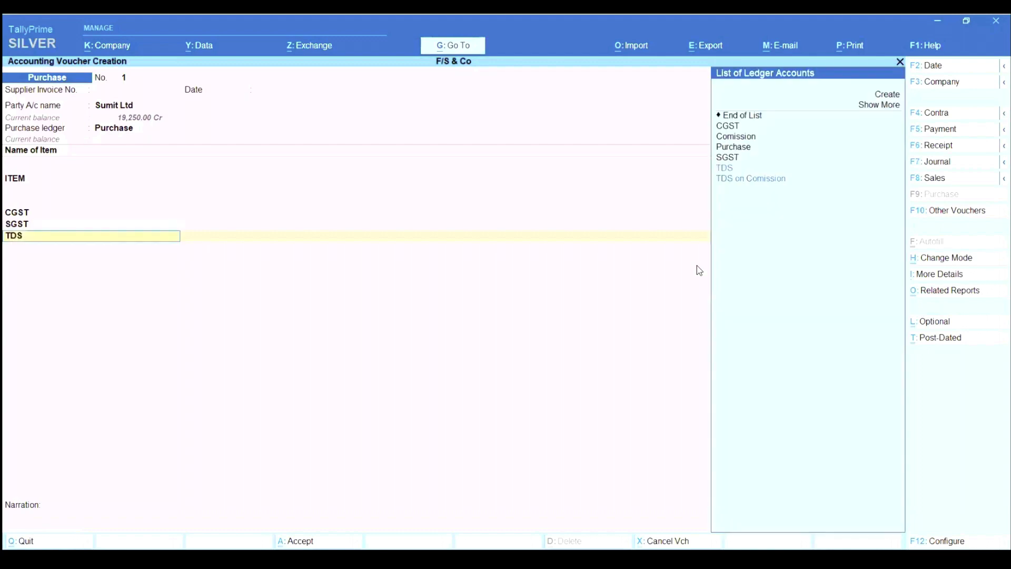
key("Down")
key("Return")
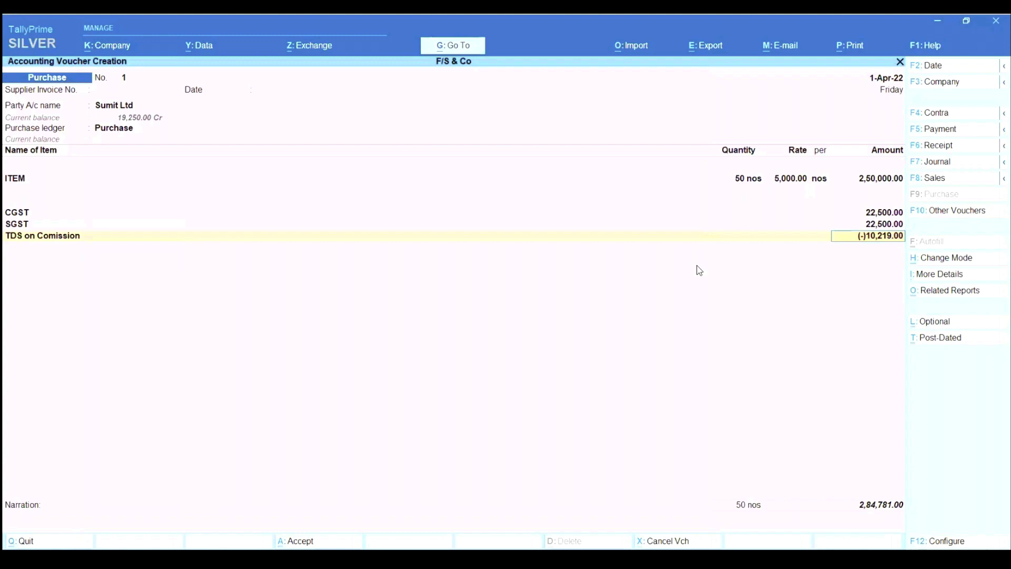
Step: Review the group, duty type and nature of payment in the TDS on Comission ledger, and return to the voucher
key("BackSpace")
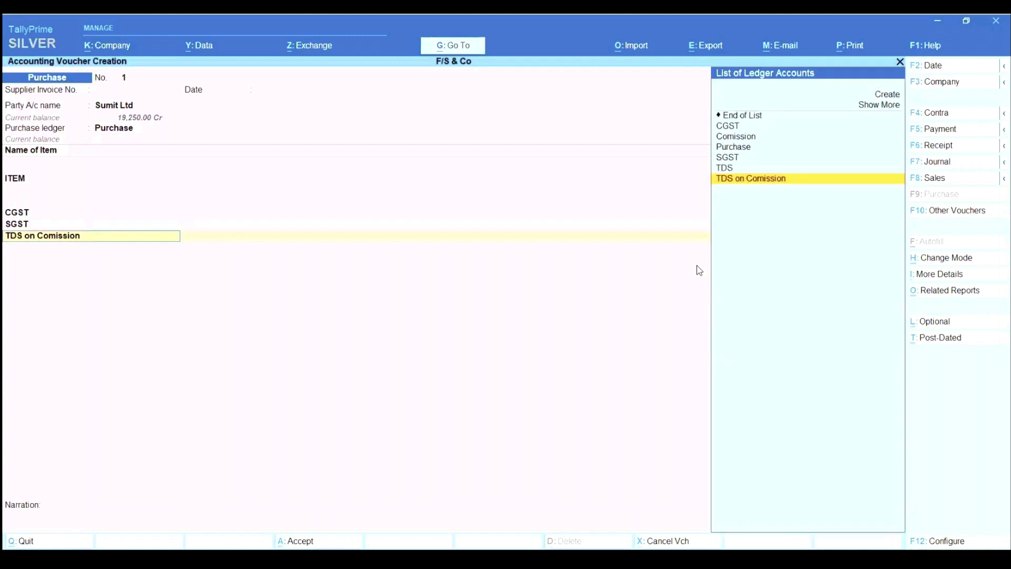
key("ctrl+Return")
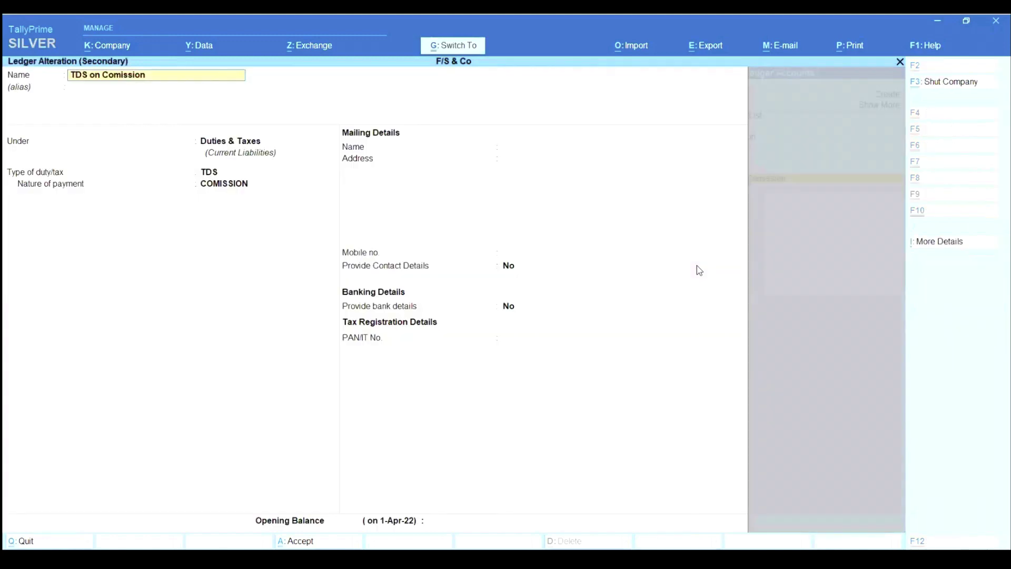
key("Return")
key("Return")
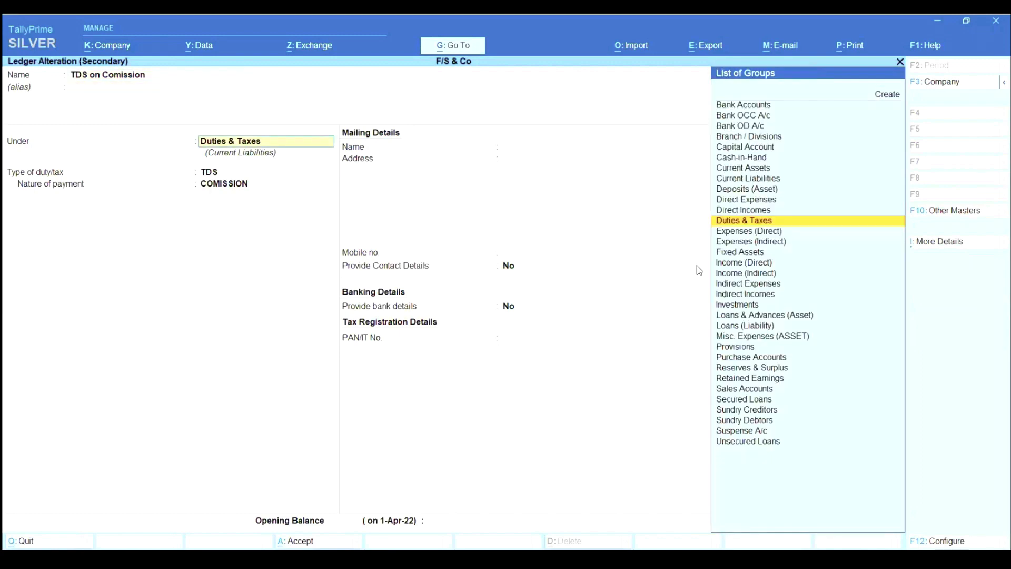
key("Return")
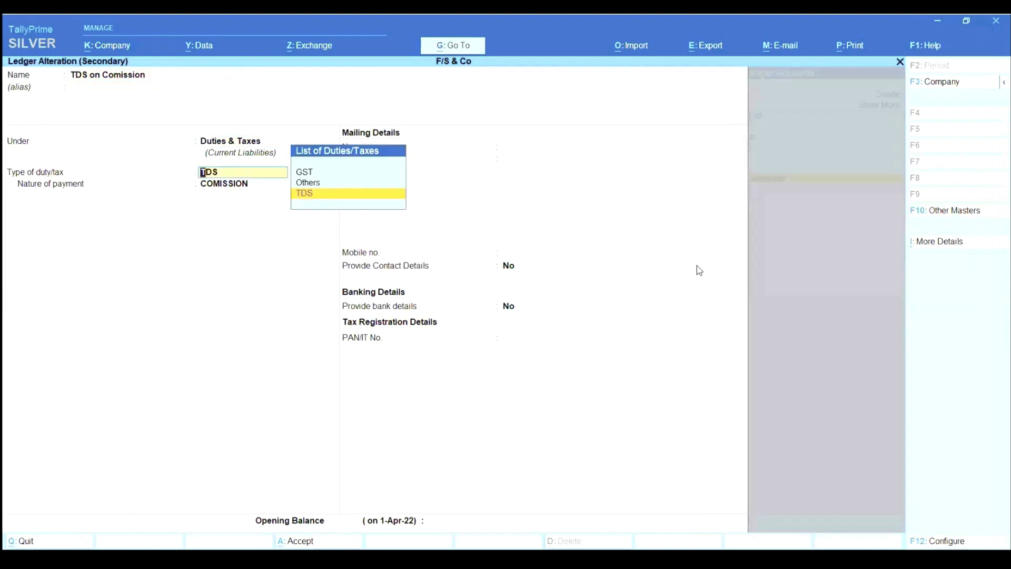
key("Return")
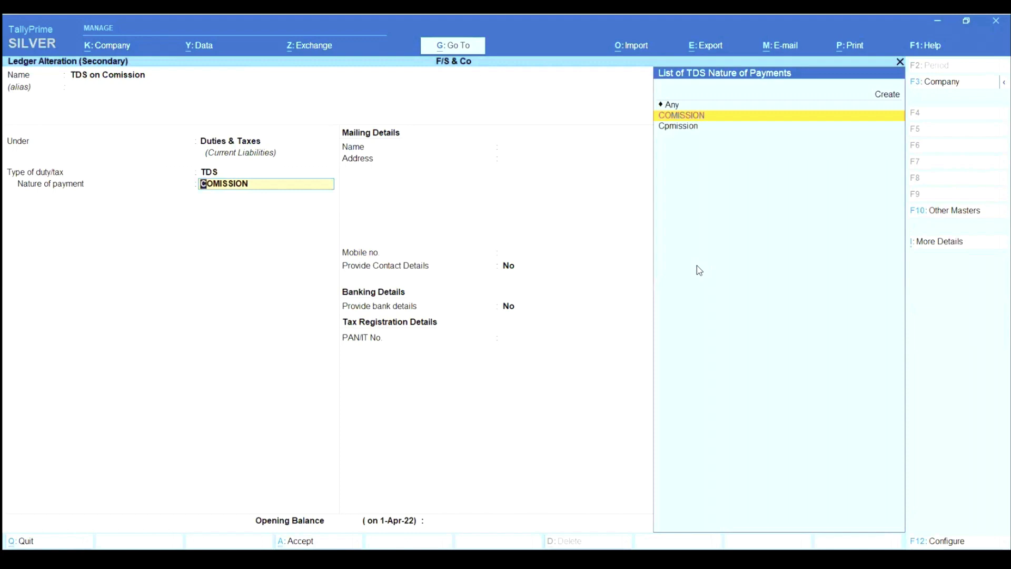
key("Return")
key("Return")
key("Return")
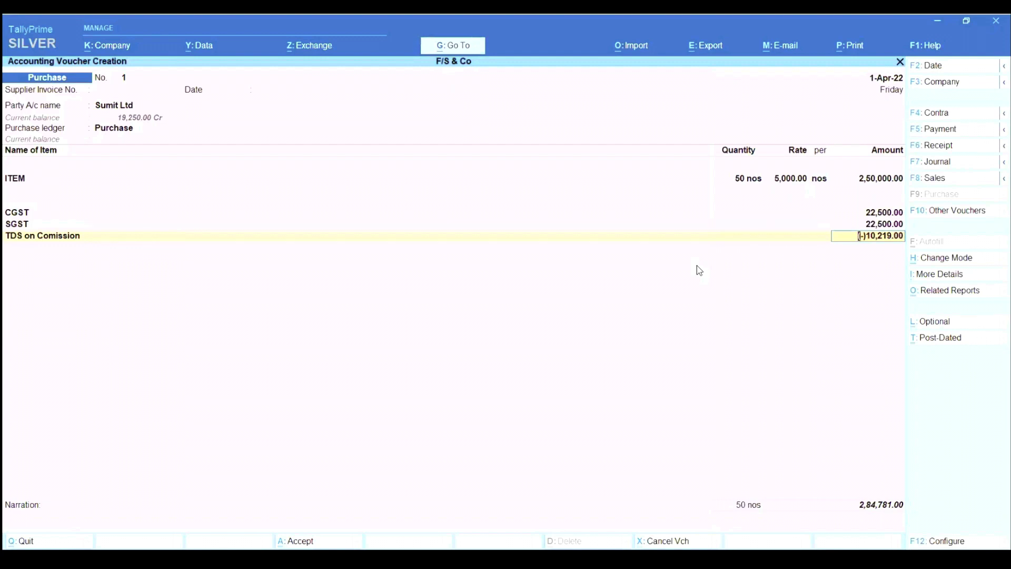
Step: Quit the purchase voucher without saving it and return to the Gateway of Tally
key("BackSpace")
key("Escape")
key("y")
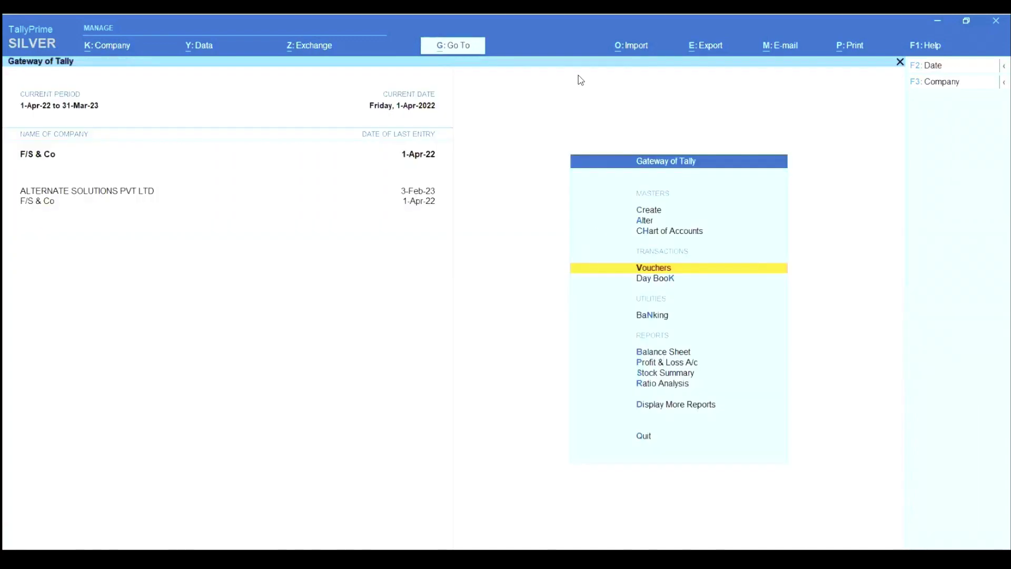